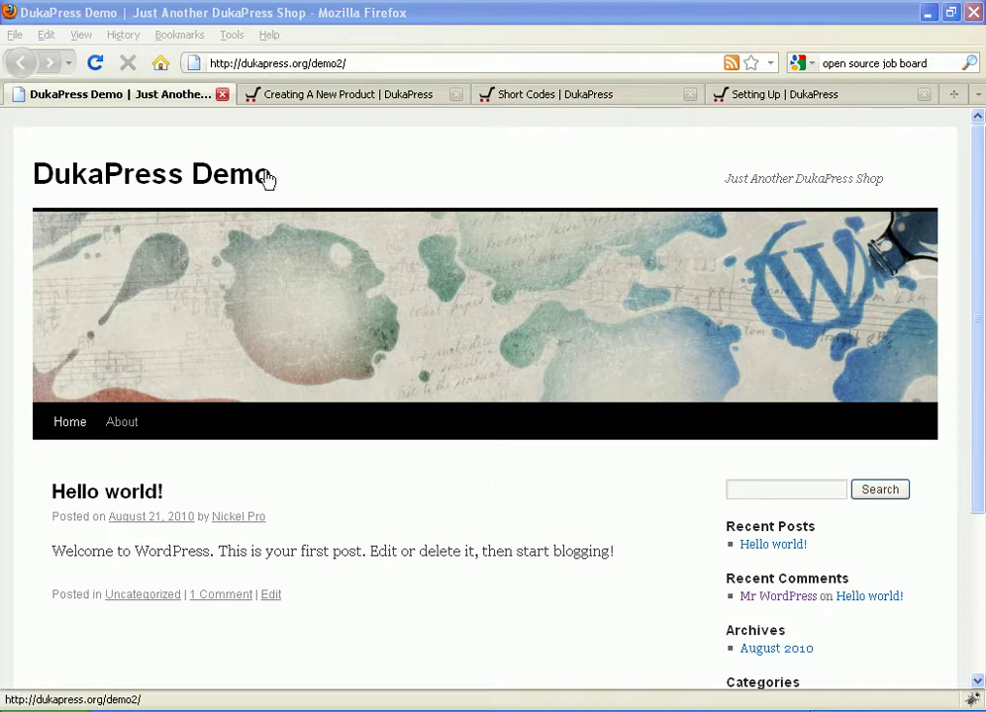
# Step: From the storefront's sidebar Meta section, follow the Site Admin link
pyautogui.click(386, 318)
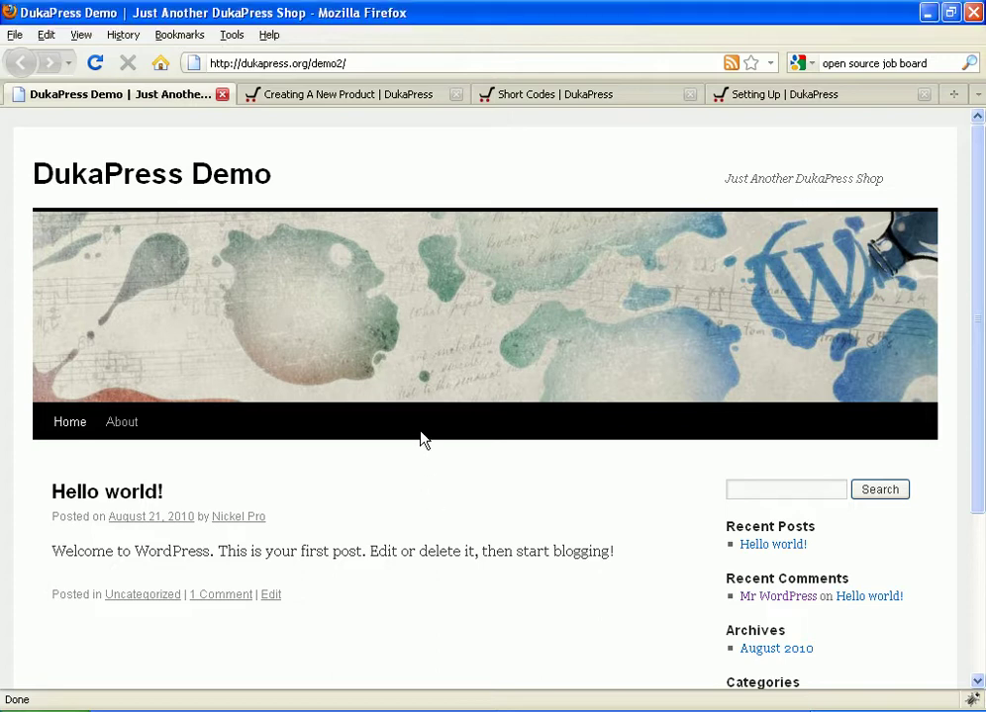
pyautogui.scroll(-5, 424, 438)
pyautogui.scroll(5, 423, 438)
pyautogui.scroll(-5, 421, 440)
pyautogui.click(792, 527)
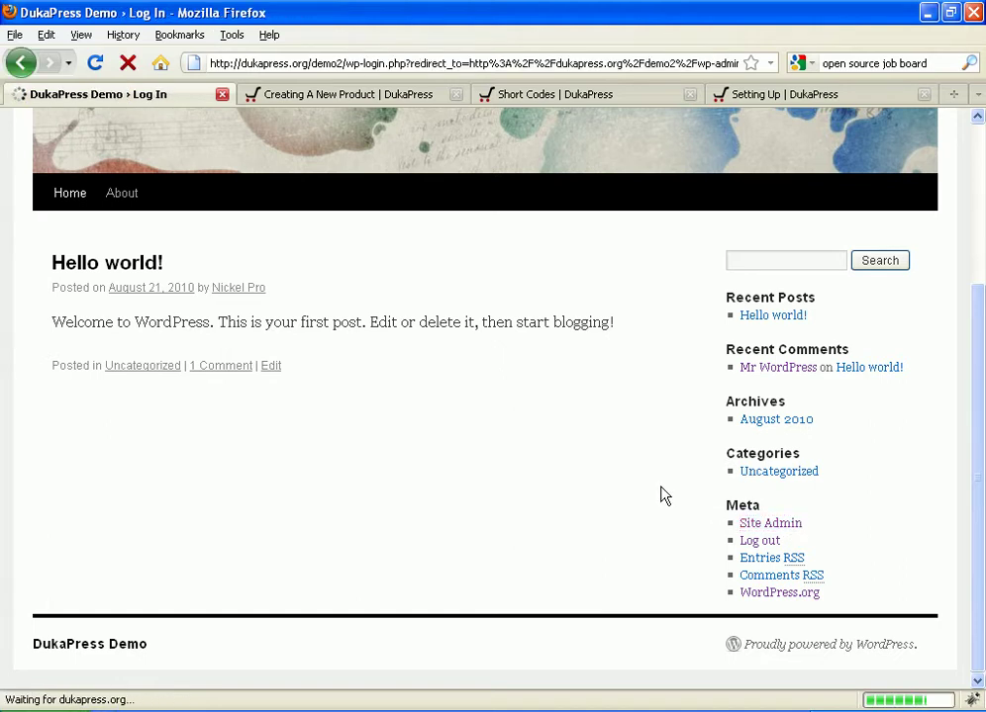
# Step: Sign in with the admin account's username and password
pyautogui.write('de')
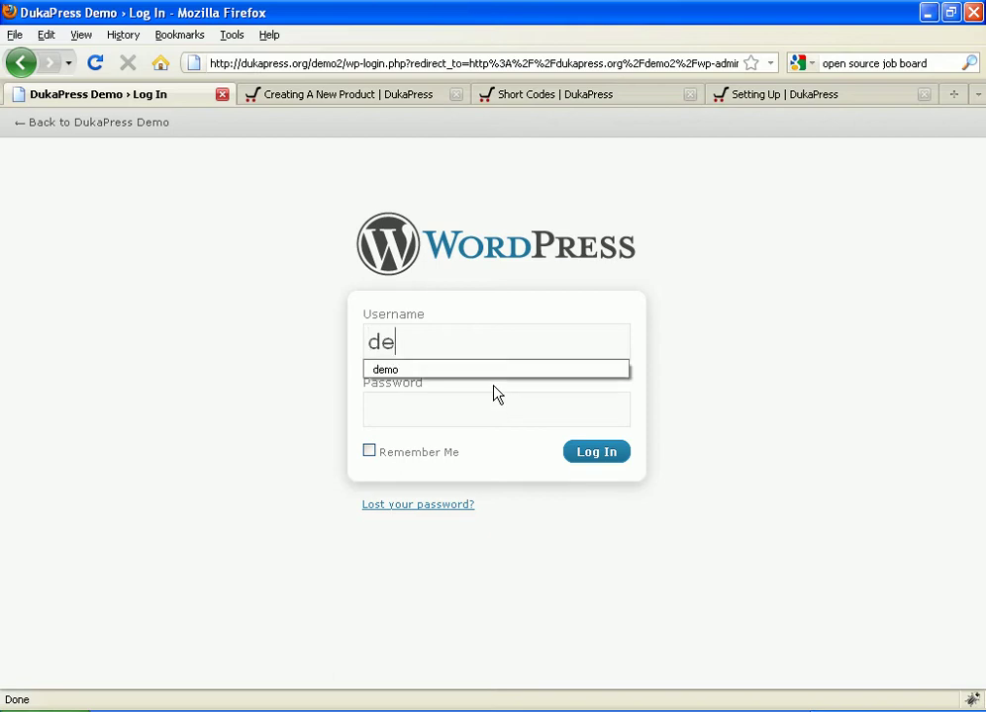
pyautogui.write(',m')
pyautogui.press('BackSpace')
pyautogui.press('BackSpace')
pyautogui.write('mo')
pyautogui.press('Tab')
pyautogui.write('dukapress')
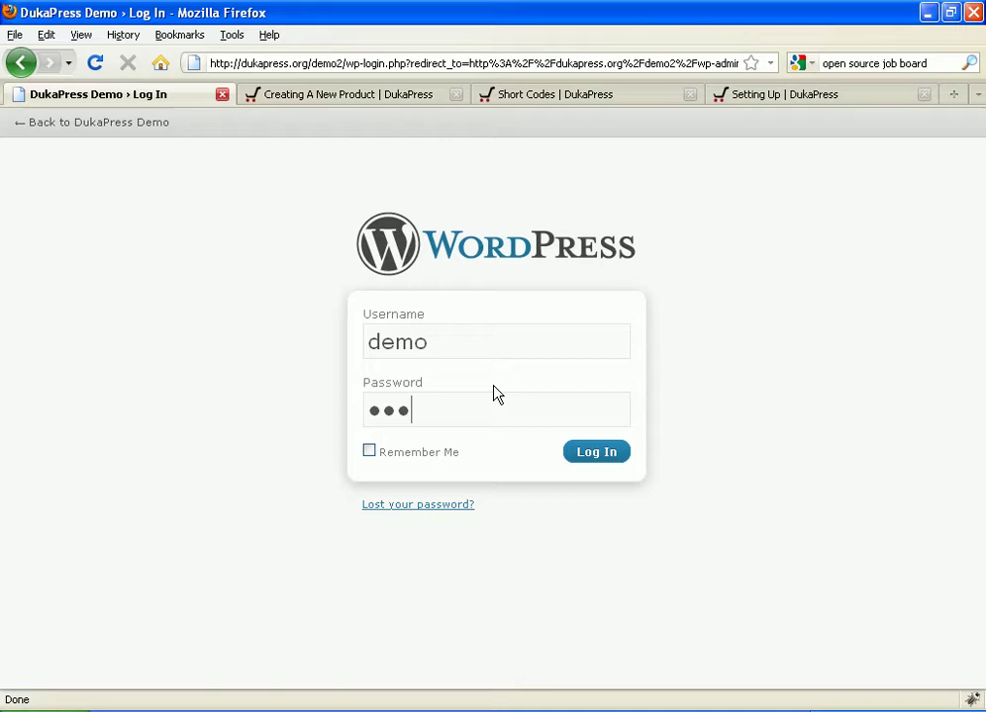
pyautogui.click(592, 459)
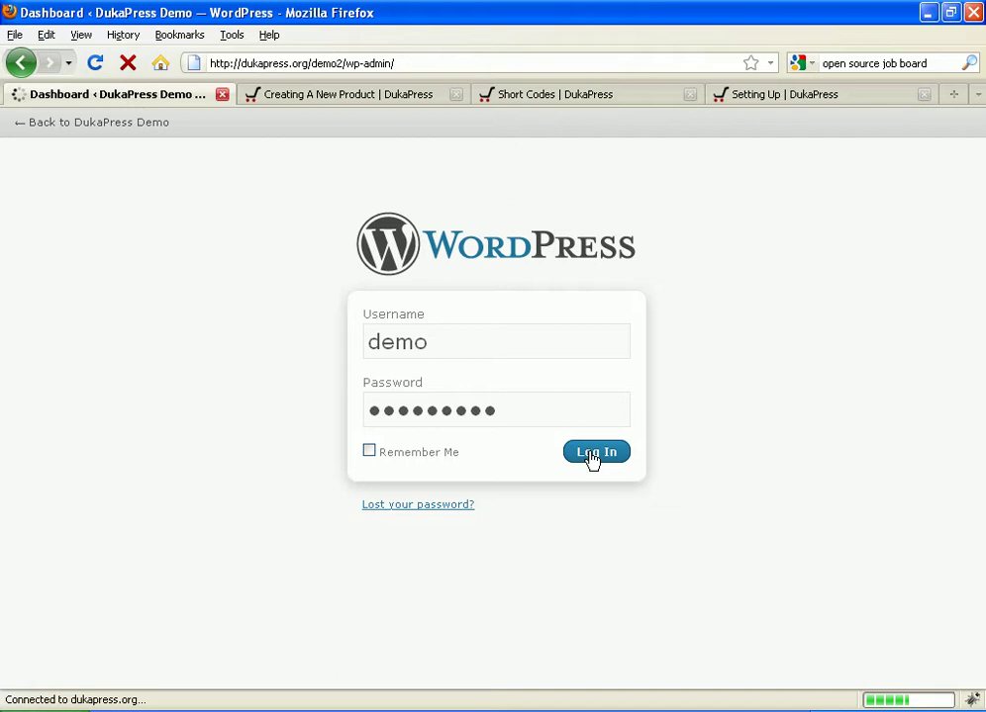
# Step: Search the Add New Plugins directory for 'dukapress'
pyautogui.scroll(-4, 282, 450)
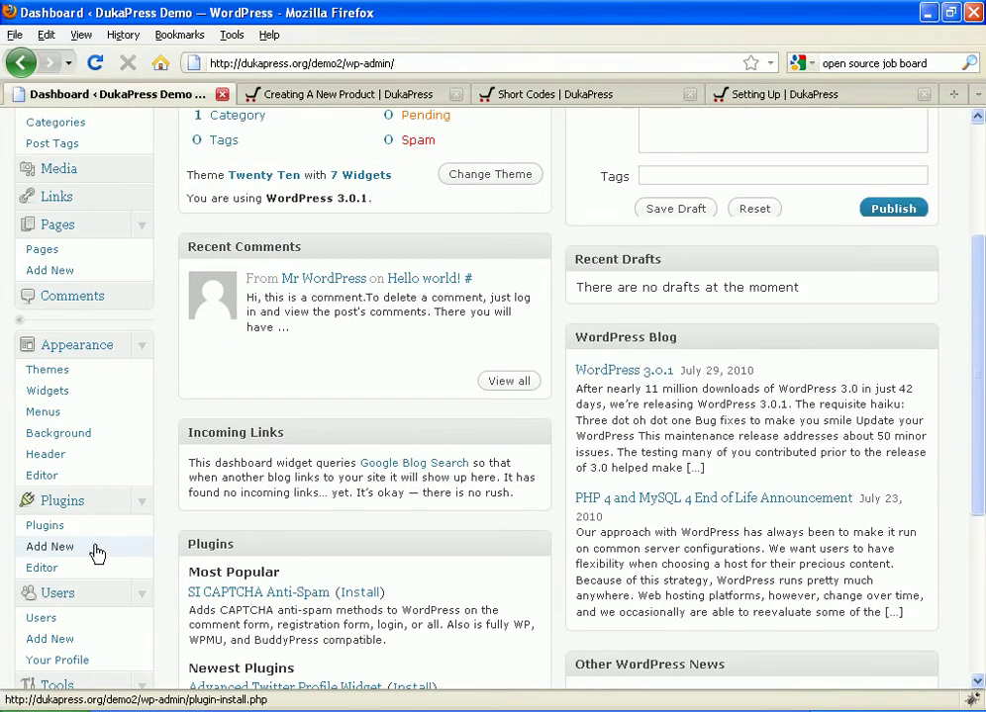
pyautogui.click(96, 553)
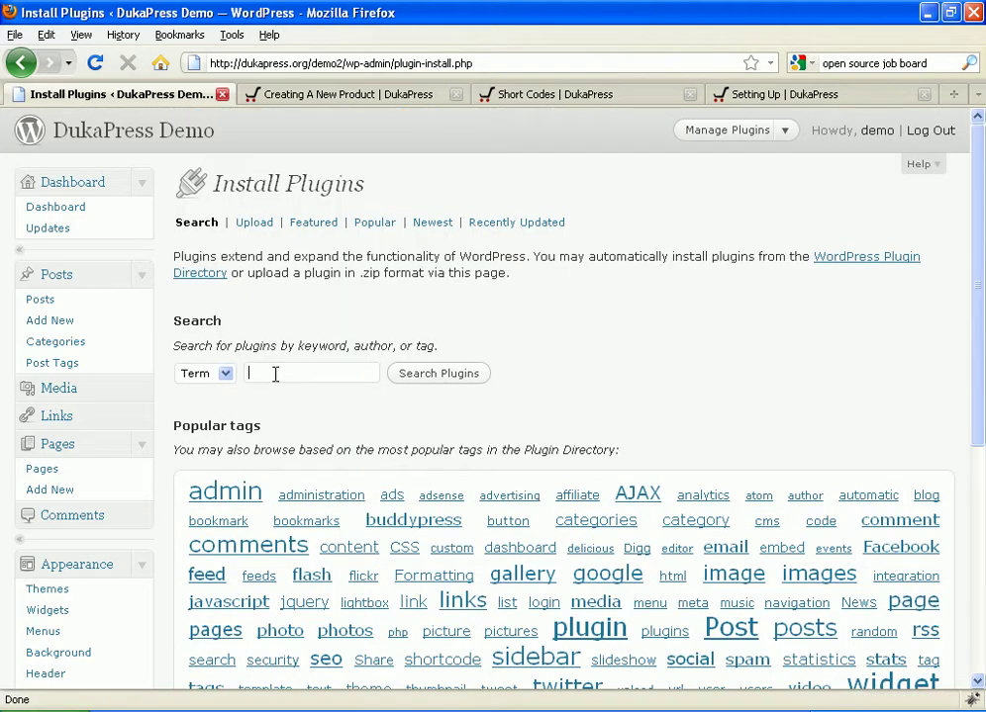
pyautogui.click(275, 374)
pyautogui.write('dukapress')
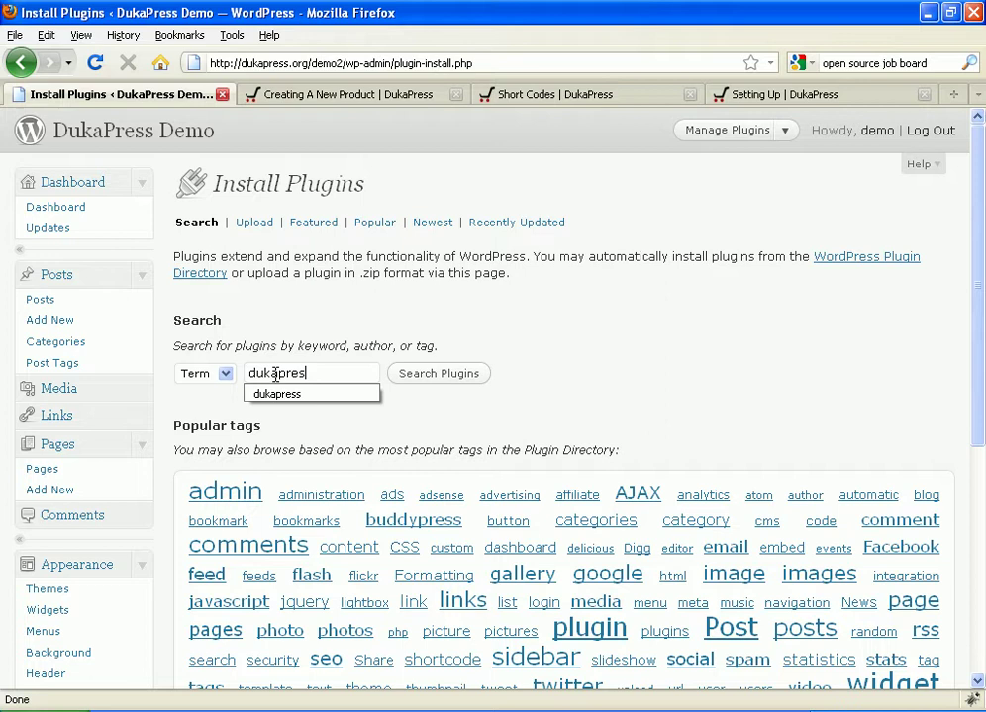
pyautogui.click(438, 375)
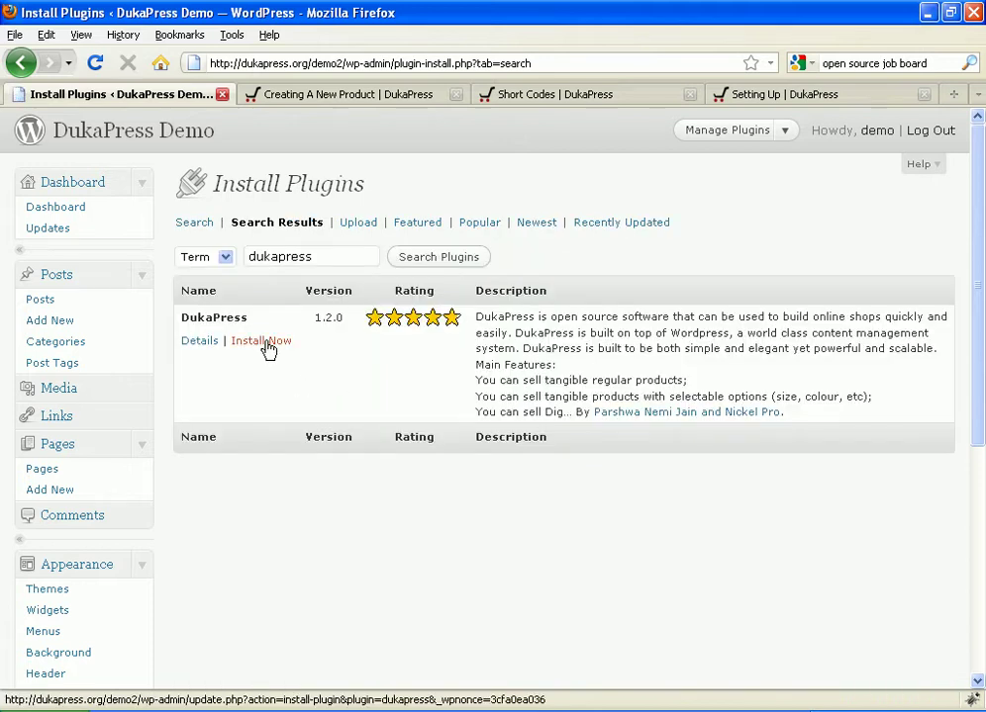
# Step: Install DukaPress Shopping Cart 1.2.0, confirm the install, and activate it
pyautogui.click(268, 343)
pyautogui.click(455, 390)
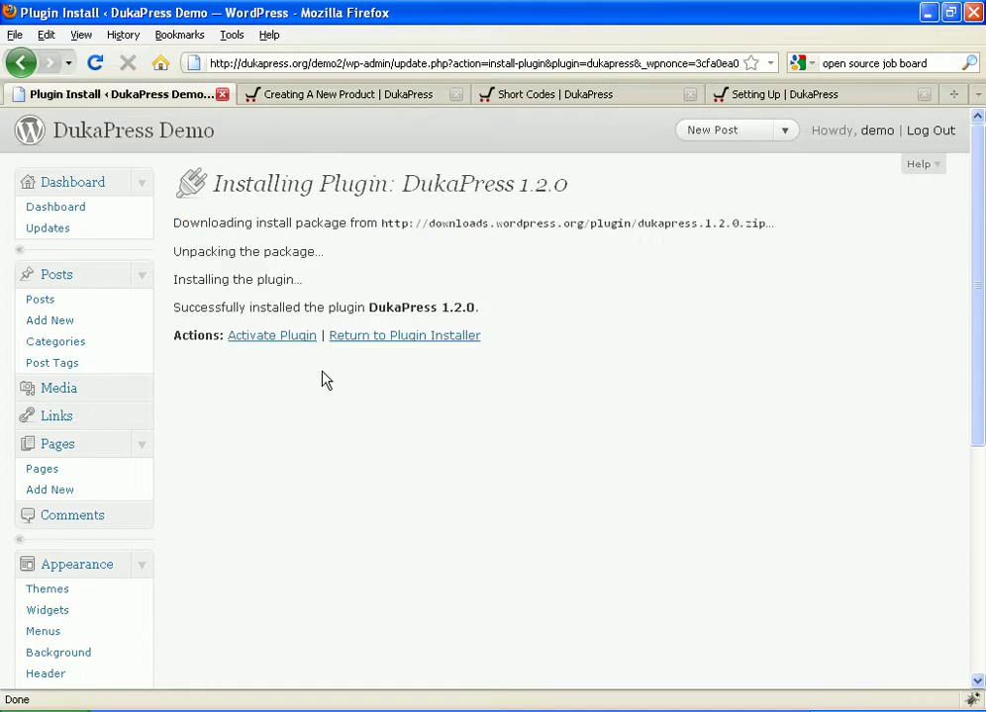
pyautogui.click(279, 344)
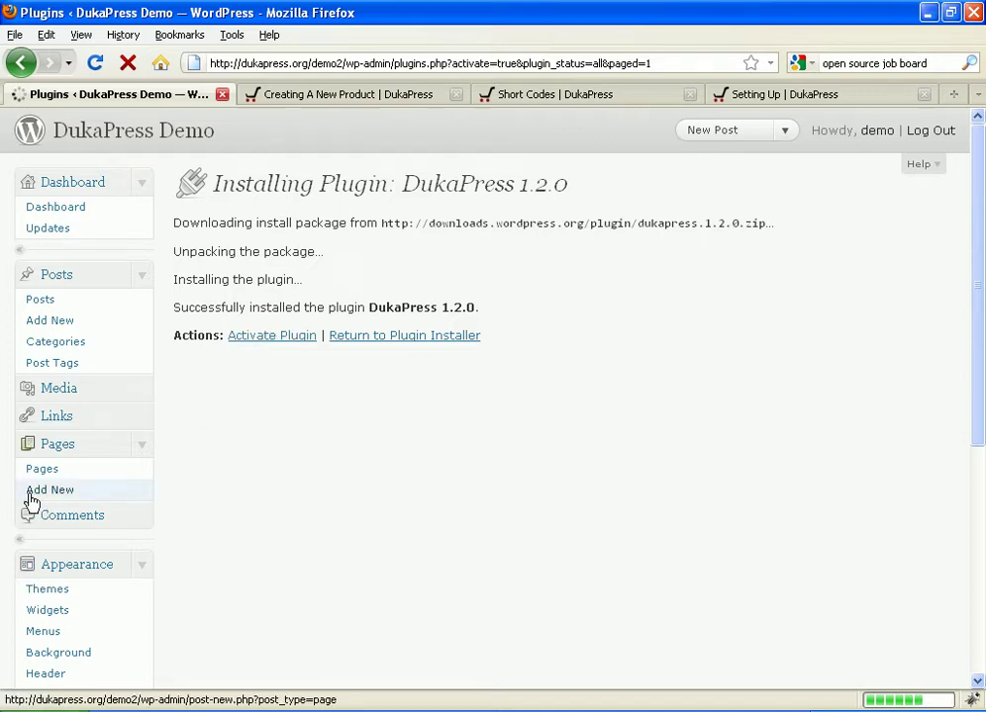
pyautogui.scroll(-4, 30, 499)
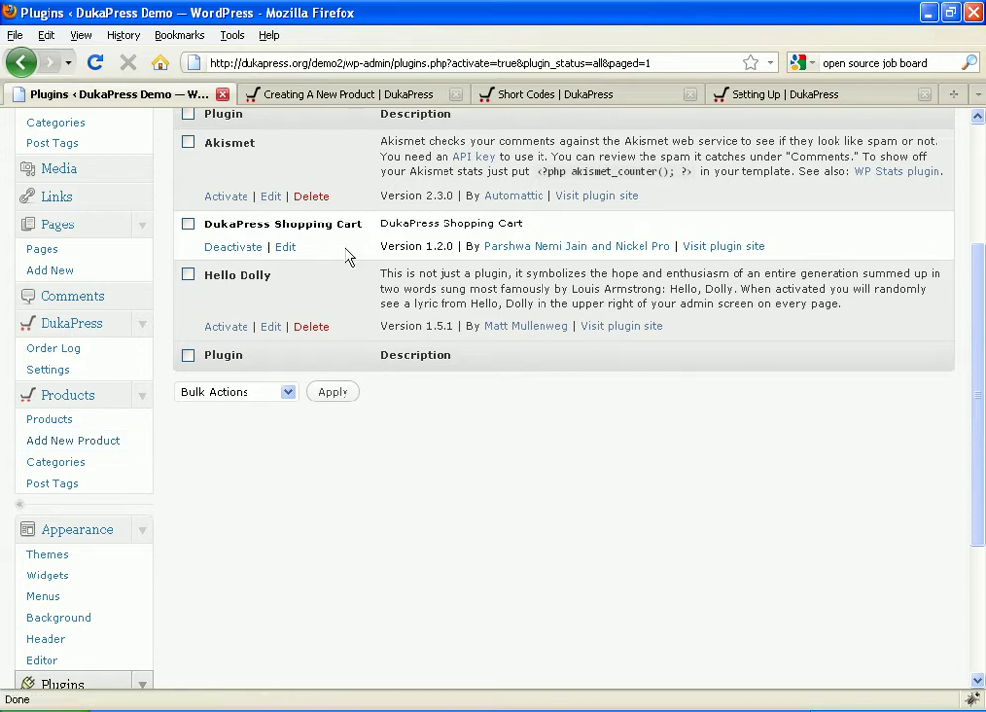
# Step: Read through the DukaPress Setting Up instructions
pyautogui.click(782, 94)
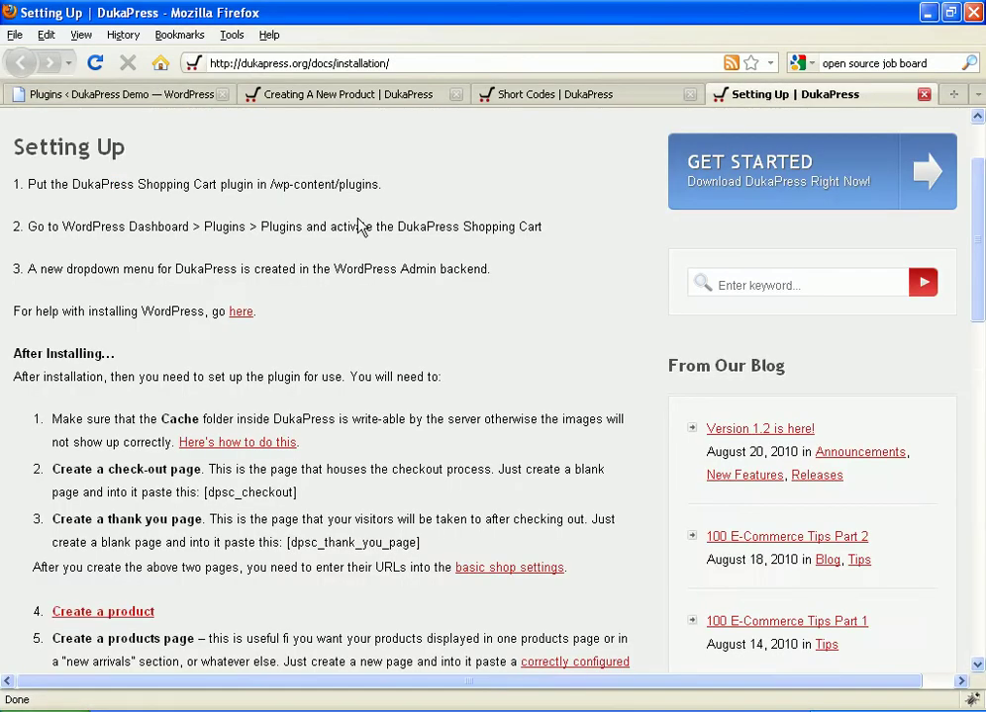
pyautogui.scroll(2, 252, 188)
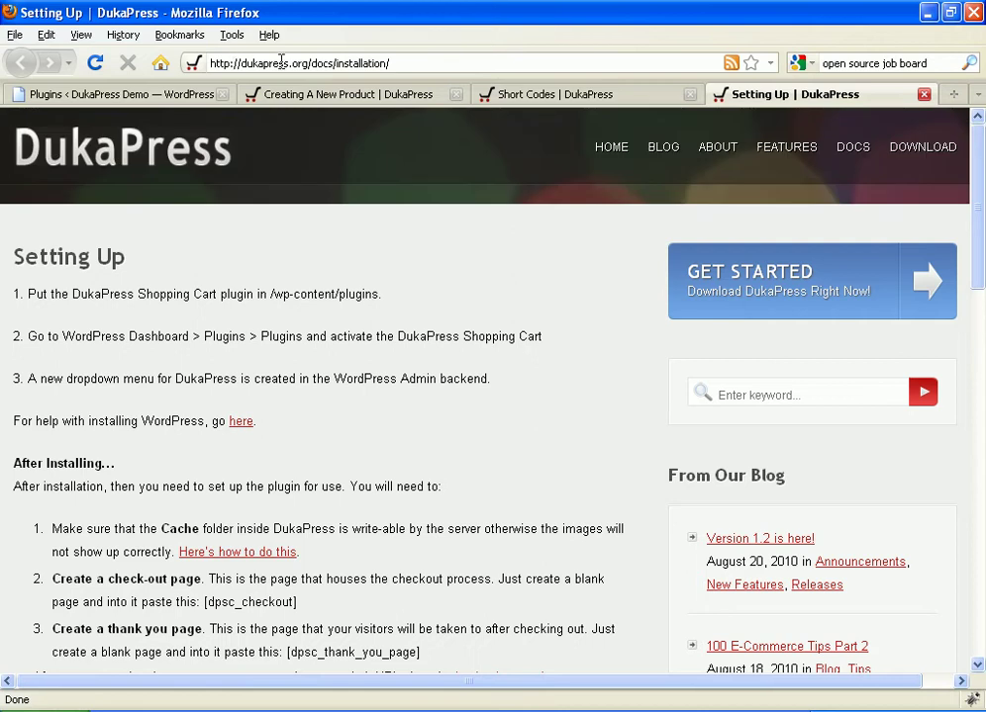
pyautogui.scroll(-2, 252, 253)
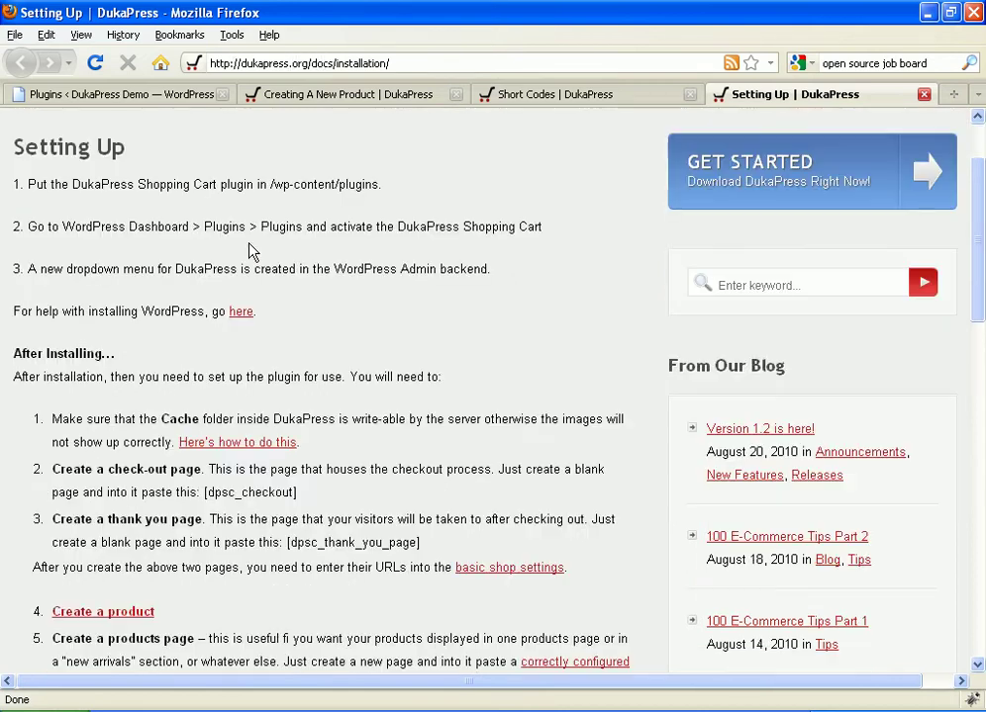
pyautogui.scroll(-2, 198, 356)
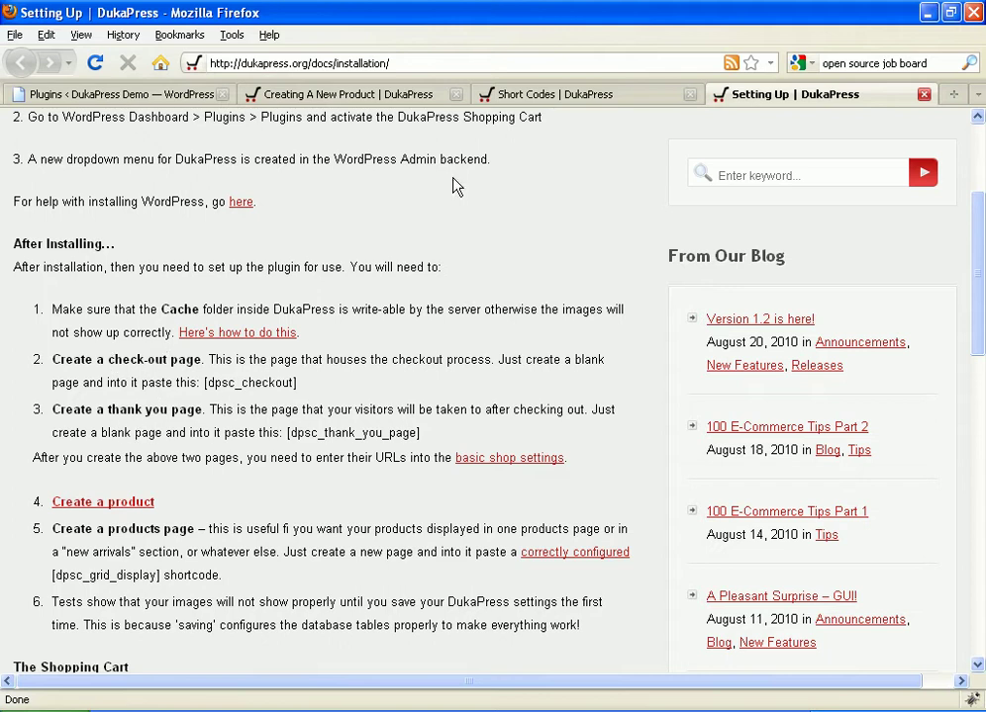
# Step: Open two Add New Page tabs and select the [dpsc_checkout] shortcode in the docs
pyautogui.click(101, 95)
pyautogui.scroll(5, 123, 233)
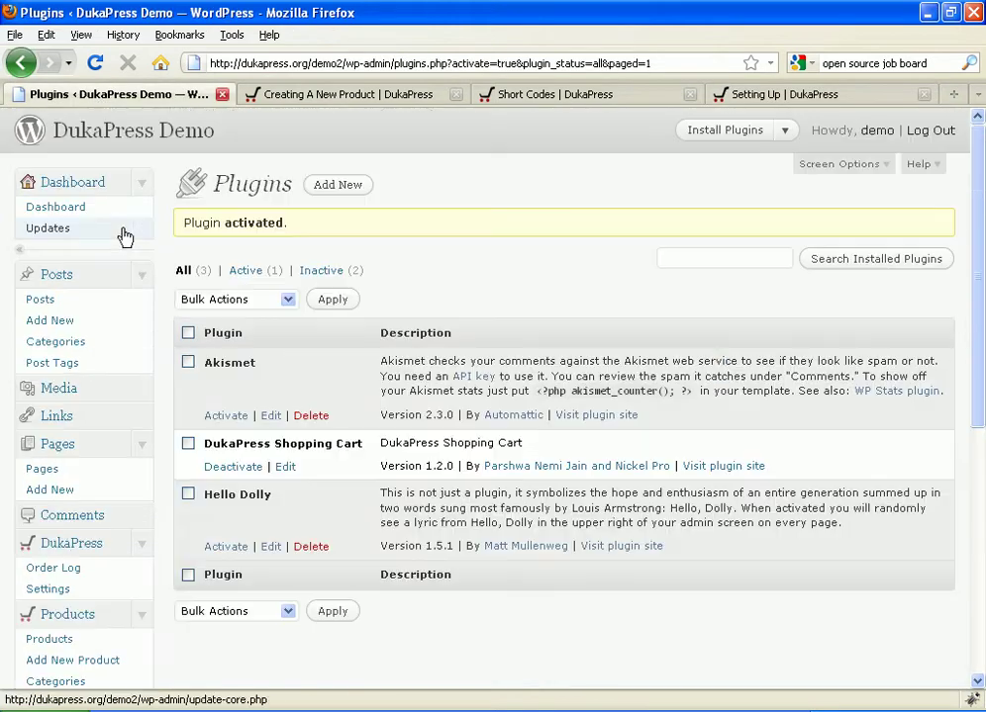
pyautogui.scroll(-4, 135, 218)
pyautogui.rightClick(79, 274)
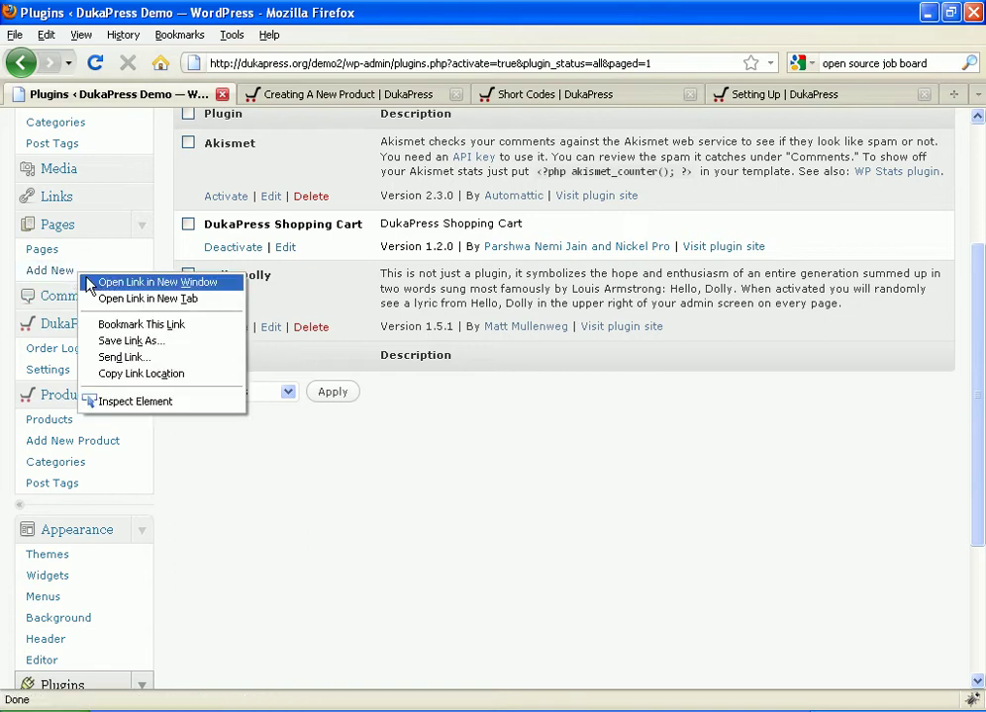
pyautogui.click(115, 297)
pyautogui.rightClick(71, 271)
pyautogui.click(115, 299)
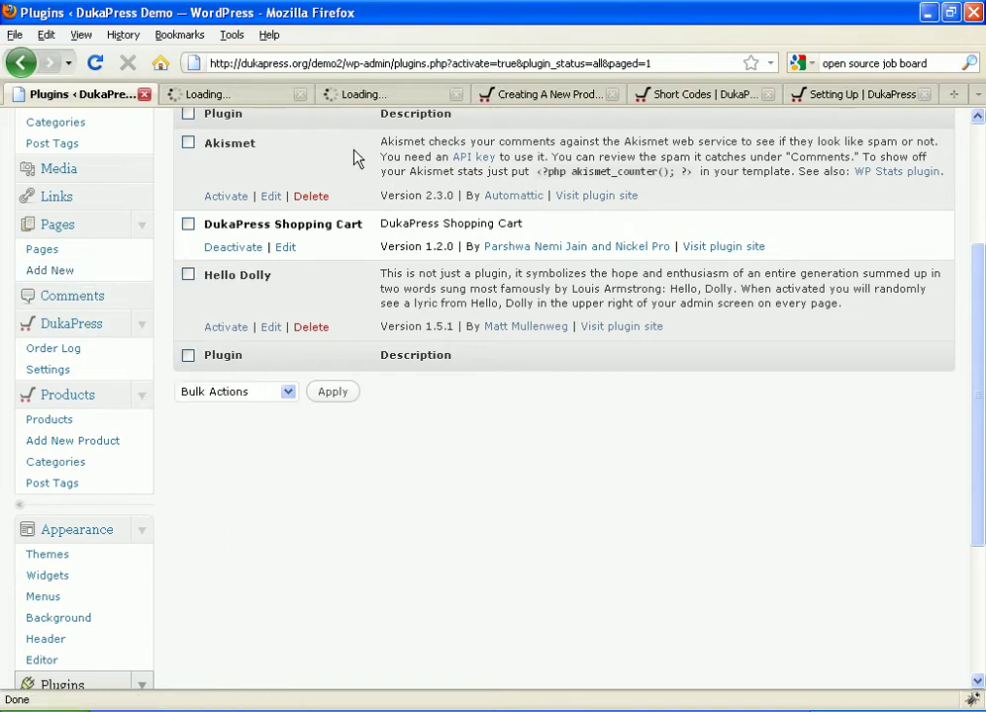
pyautogui.click(812, 95)
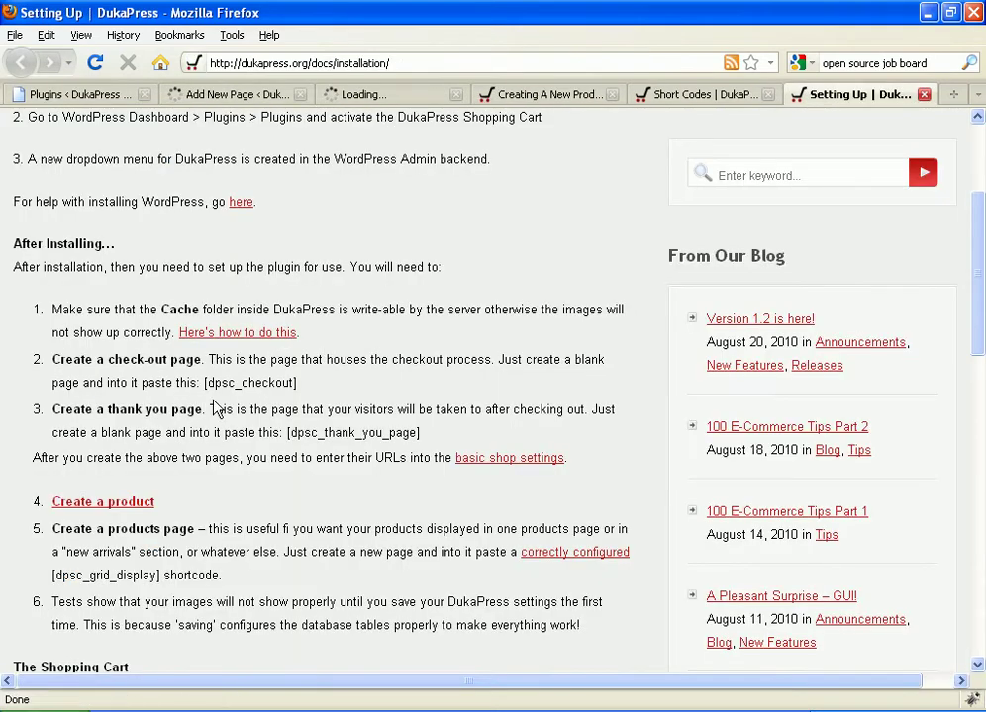
pyautogui.moveTo(205, 383); pyautogui.dragTo(295, 384)
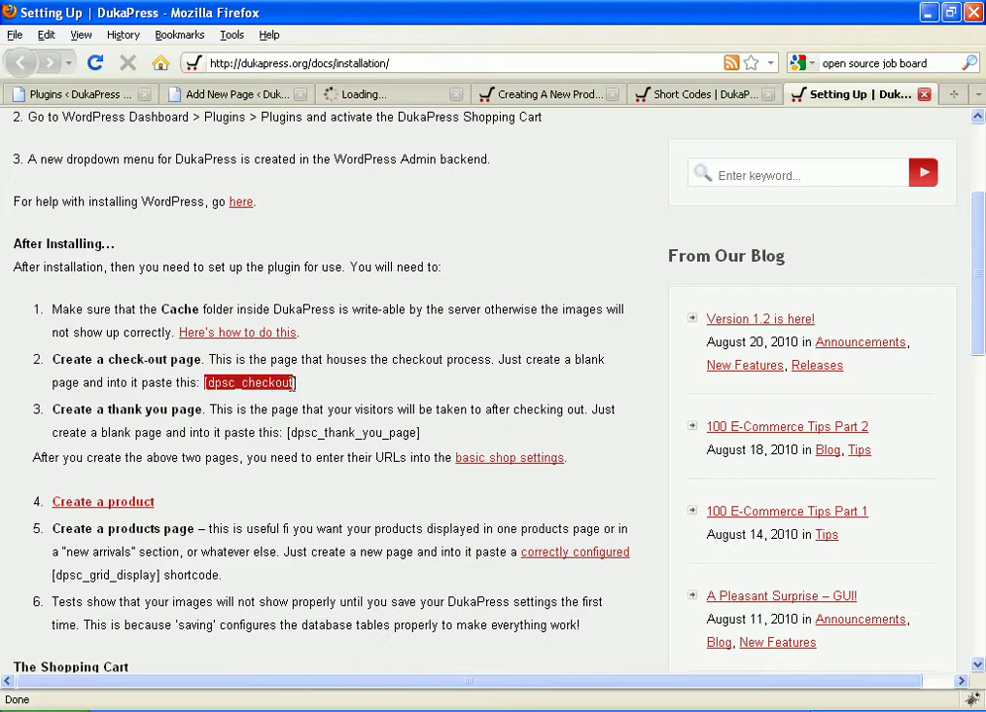
# Step: Paste the copied [dpsc_checkout] shortcode into the first new page's body
pyautogui.rightClick(298, 391)
pyautogui.click(304, 395)
pyautogui.click(232, 94)
pyautogui.click(281, 403)
pyautogui.rightClick(281, 403)
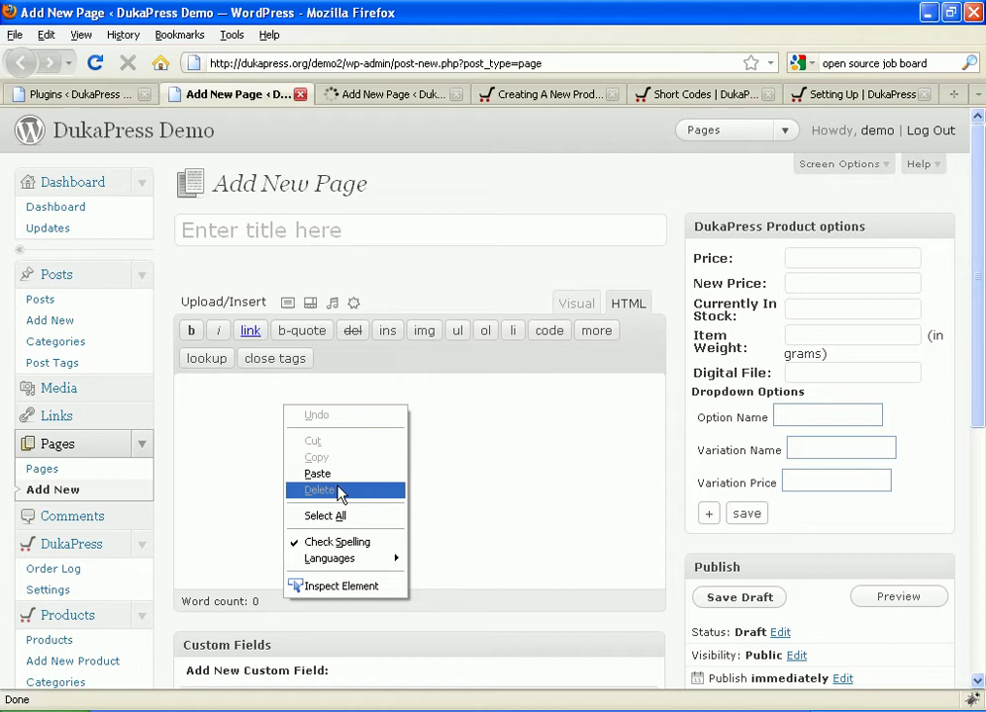
pyautogui.click(319, 471)
# Step: Title the page 'Checkout', allow trackbacks and pingbacks, and publish it
pyautogui.click(294, 244)
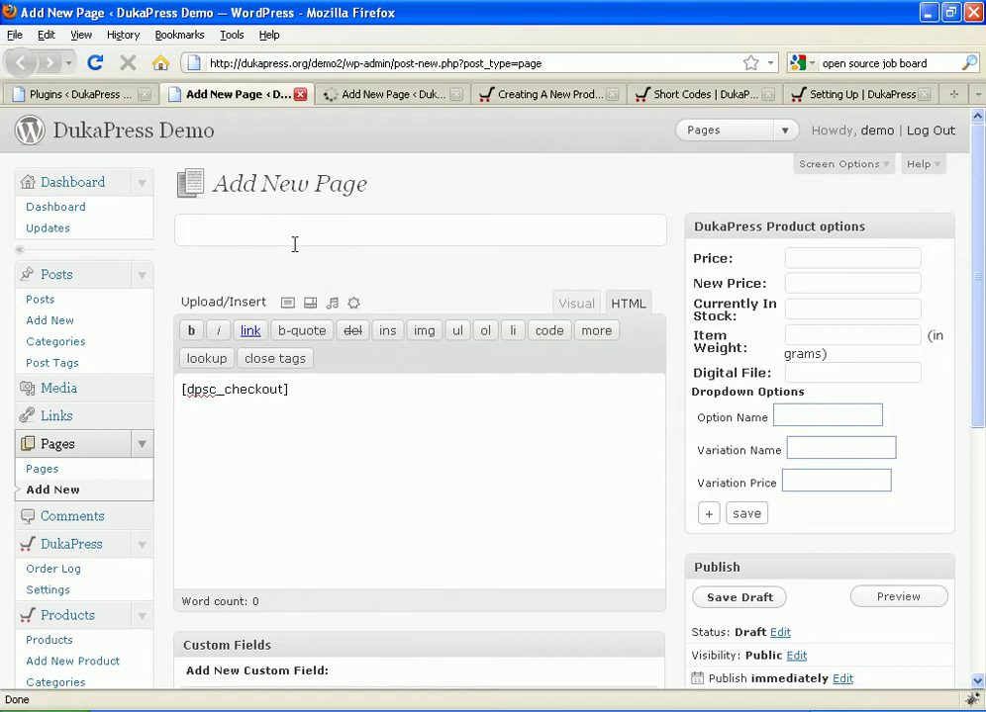
pyautogui.write('Checkout')
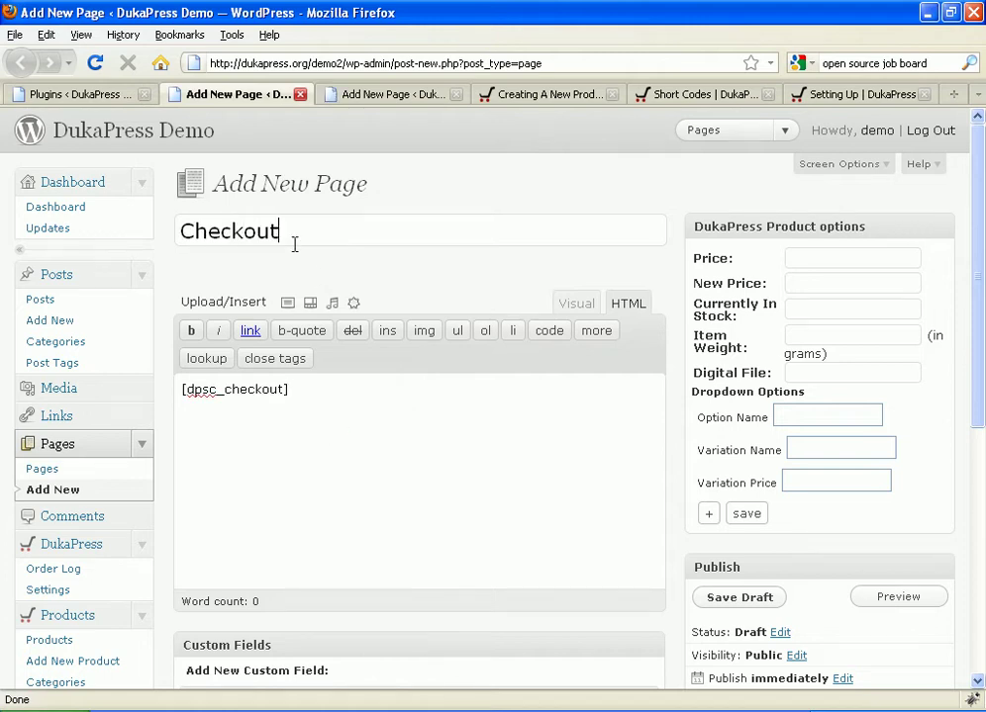
pyautogui.scroll(-8, 578, 342)
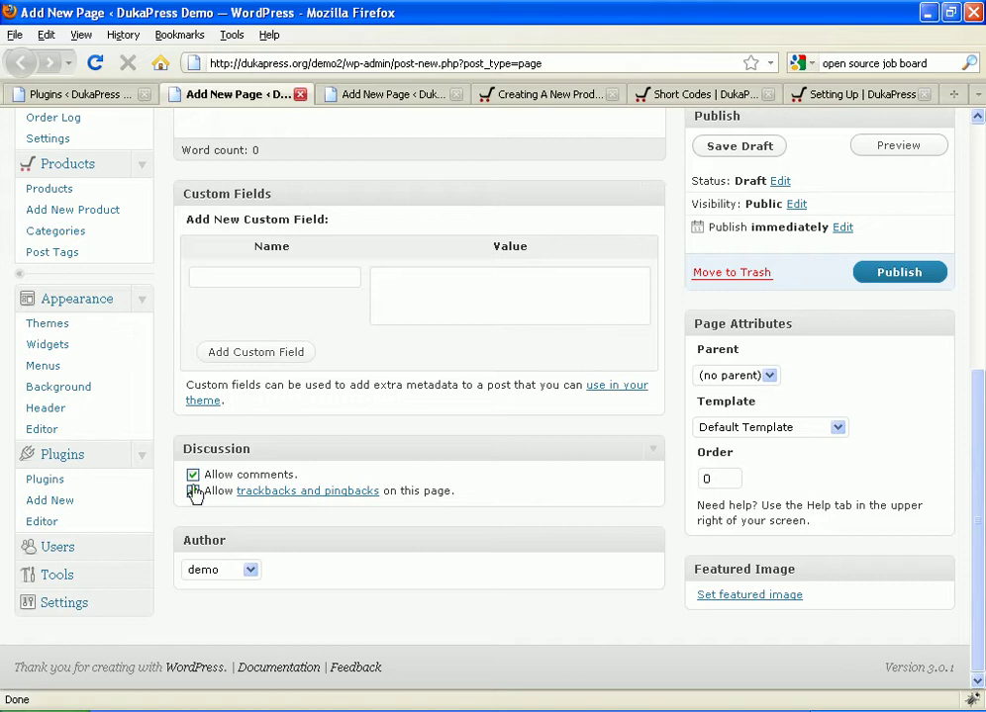
pyautogui.click(193, 492)
pyautogui.scroll(6, 667, 567)
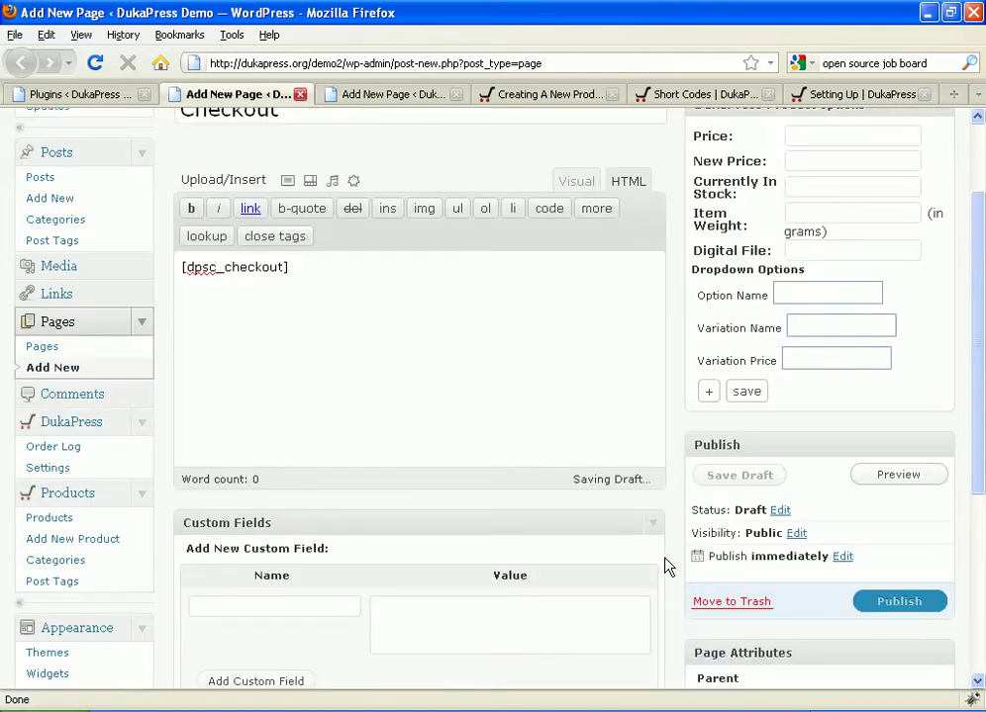
pyautogui.scroll(2, 667, 567)
pyautogui.scroll(-4, 792, 633)
pyautogui.click(885, 507)
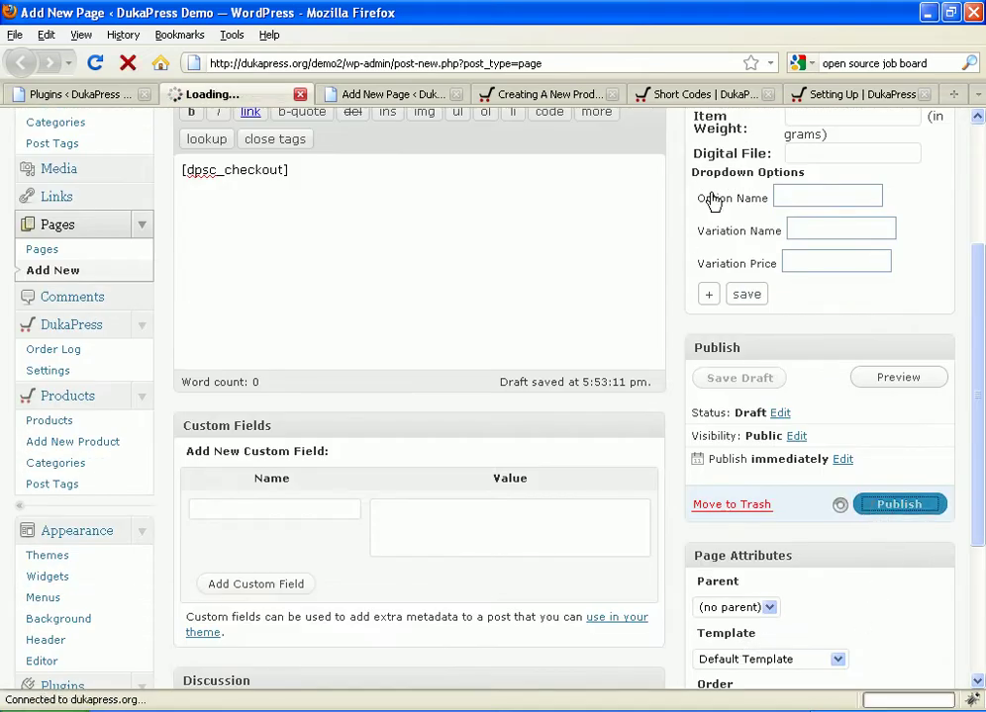
pyautogui.click(841, 94)
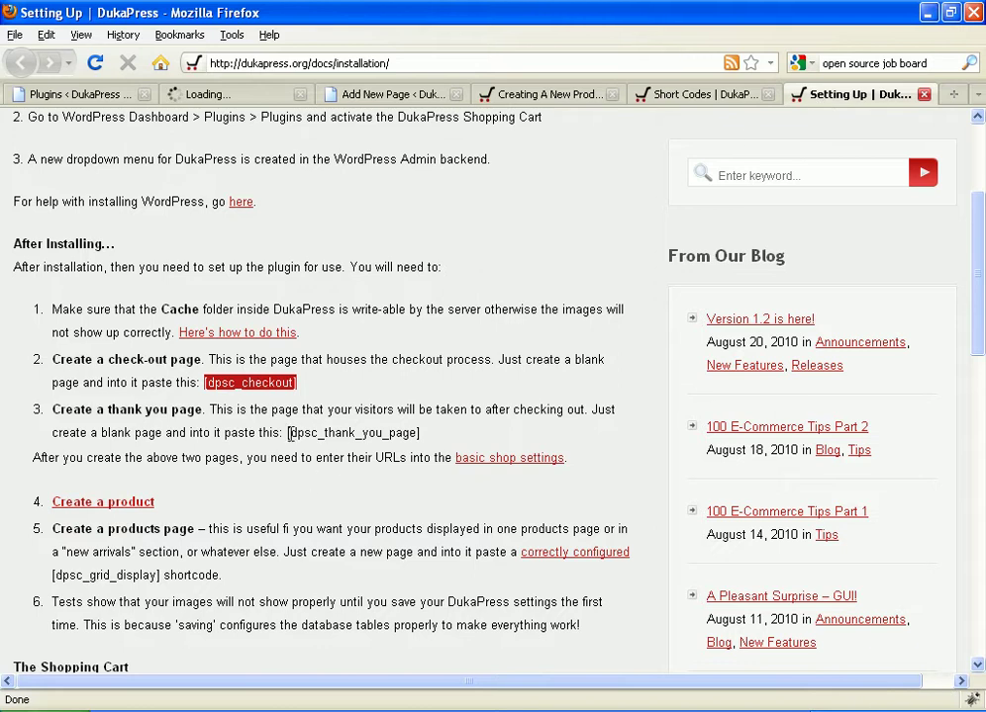
# Step: Paste the [dpsc_thank_you_page] shortcode into the second new page's body
pyautogui.moveTo(289, 432); pyautogui.dragTo(412, 431)
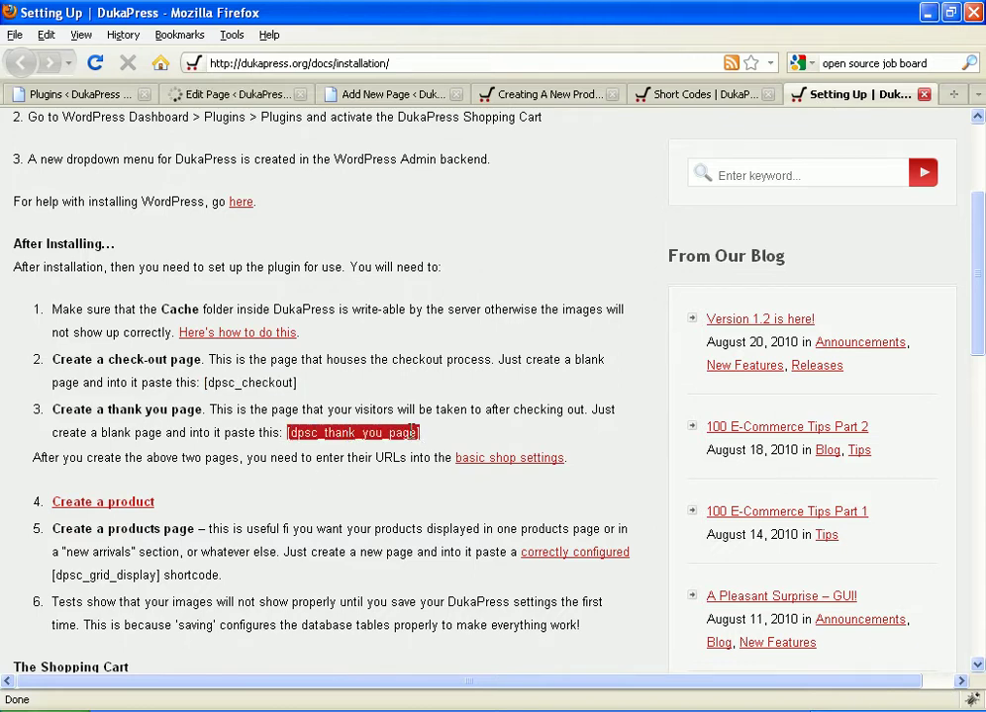
pyautogui.rightClick(411, 432)
pyautogui.click(441, 447)
pyautogui.click(381, 95)
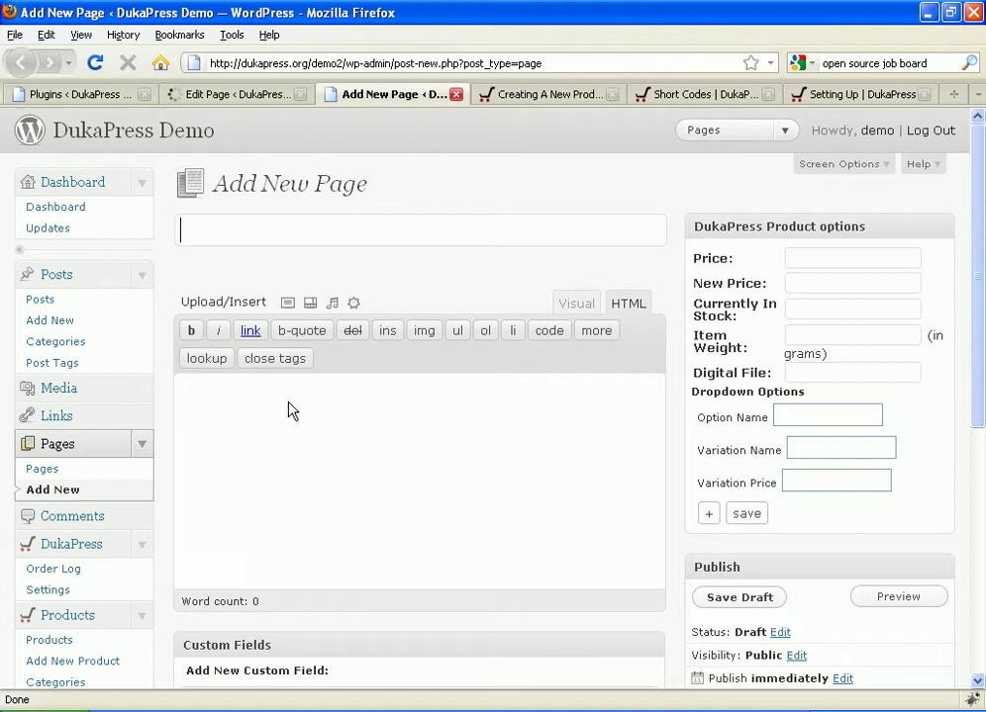
pyautogui.click(267, 406)
pyautogui.rightClick(267, 406)
pyautogui.click(329, 474)
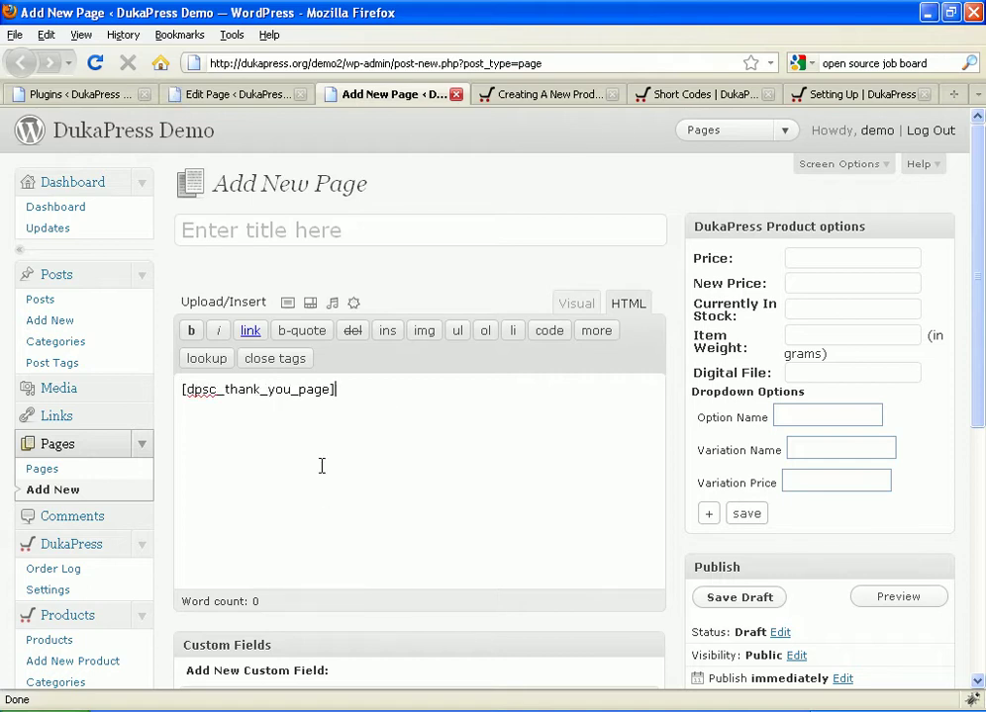
# Step: Title the page 'Thank You!', turn off comments, and publish it
pyautogui.click(286, 233)
pyautogui.write('Thank You!')
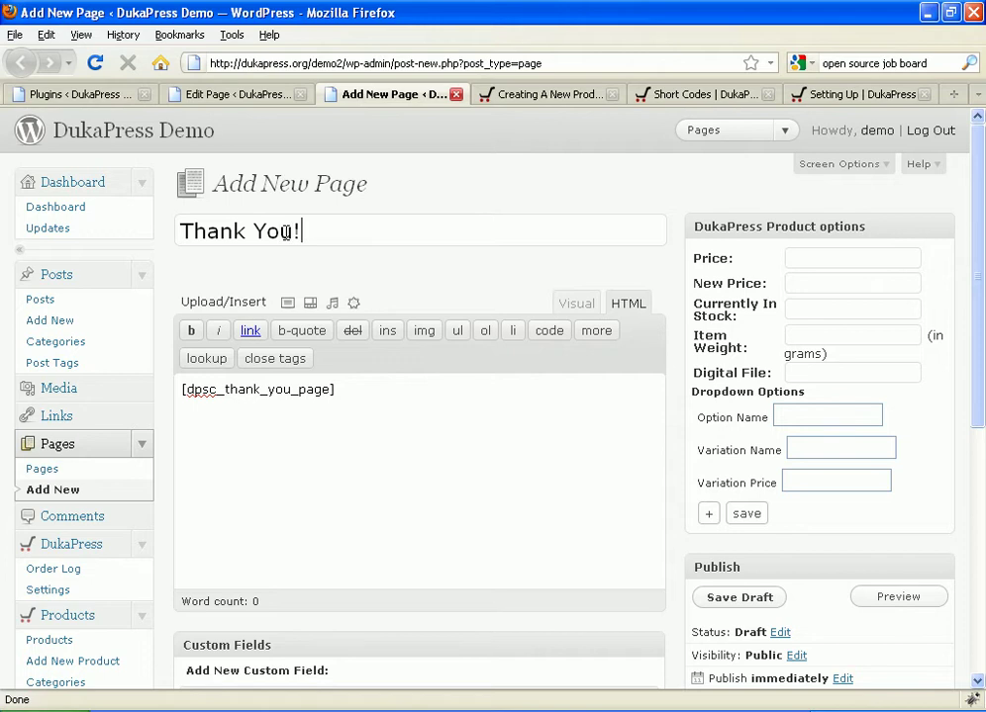
pyautogui.scroll(-8, 286, 234)
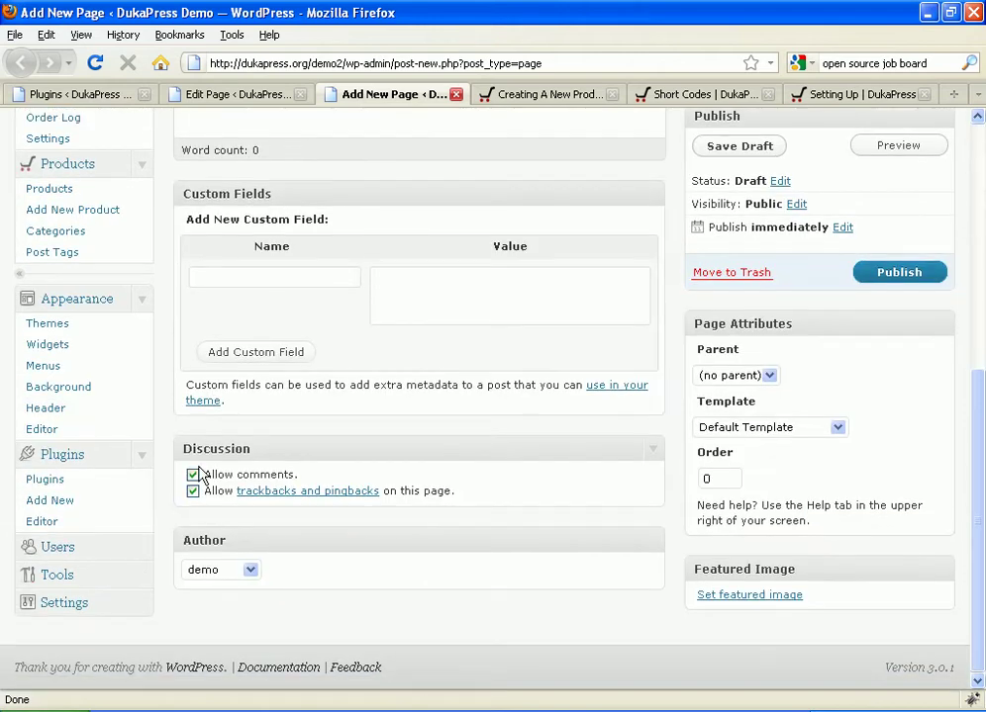
pyautogui.click(193, 475)
pyautogui.scroll(4, 276, 492)
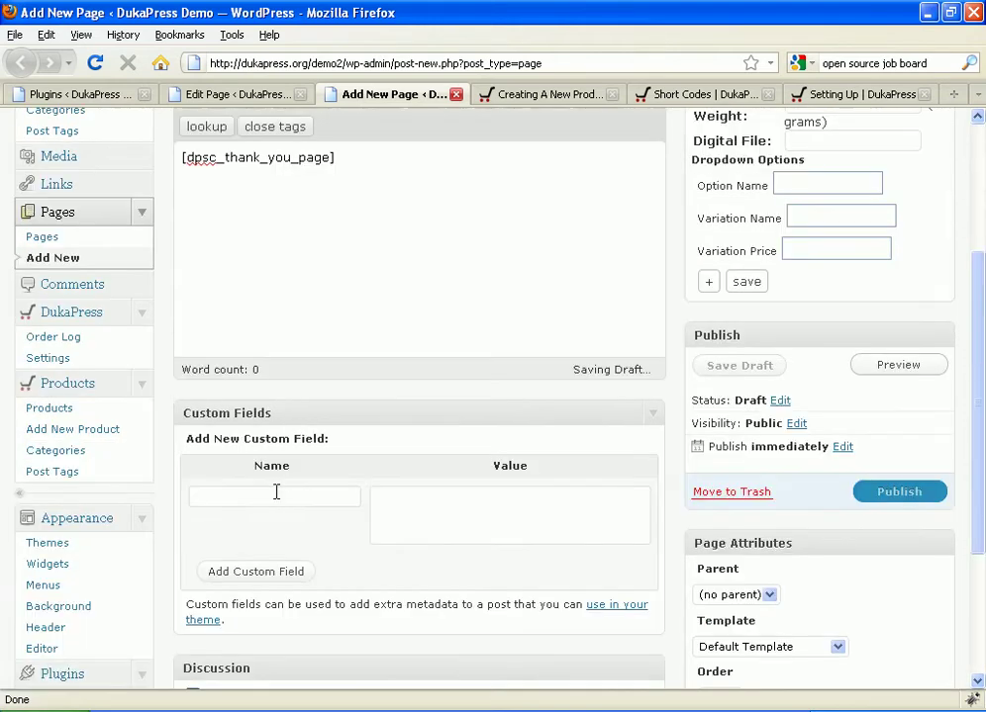
pyautogui.click(896, 493)
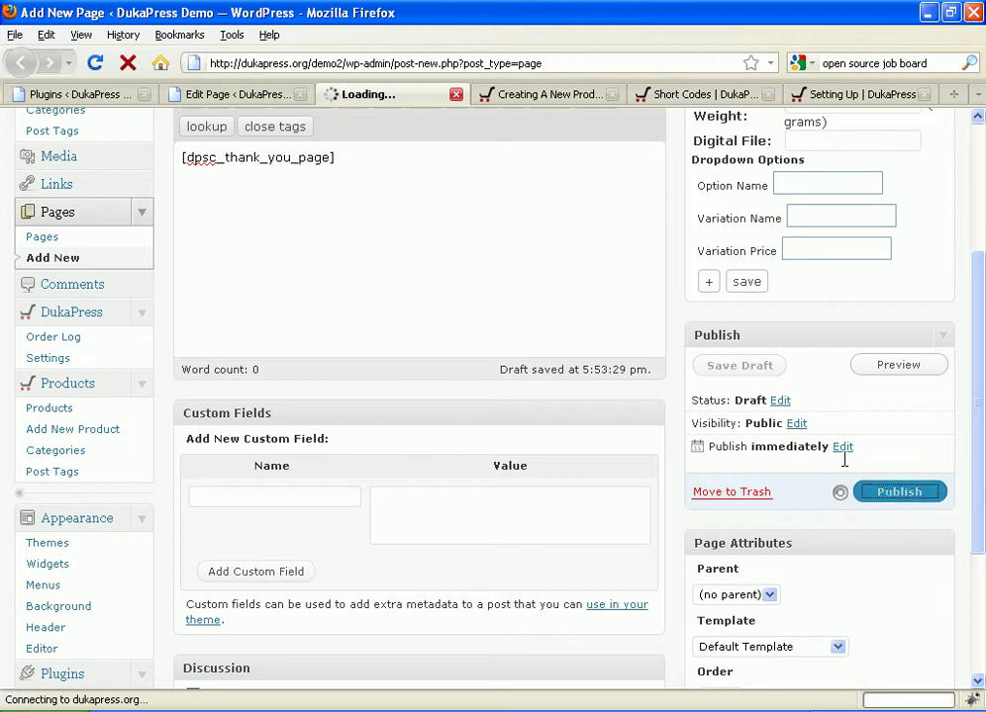
# Step: Close the Checkout and Thank You! editor tabs, returning to the plugins list
pyautogui.click(262, 96)
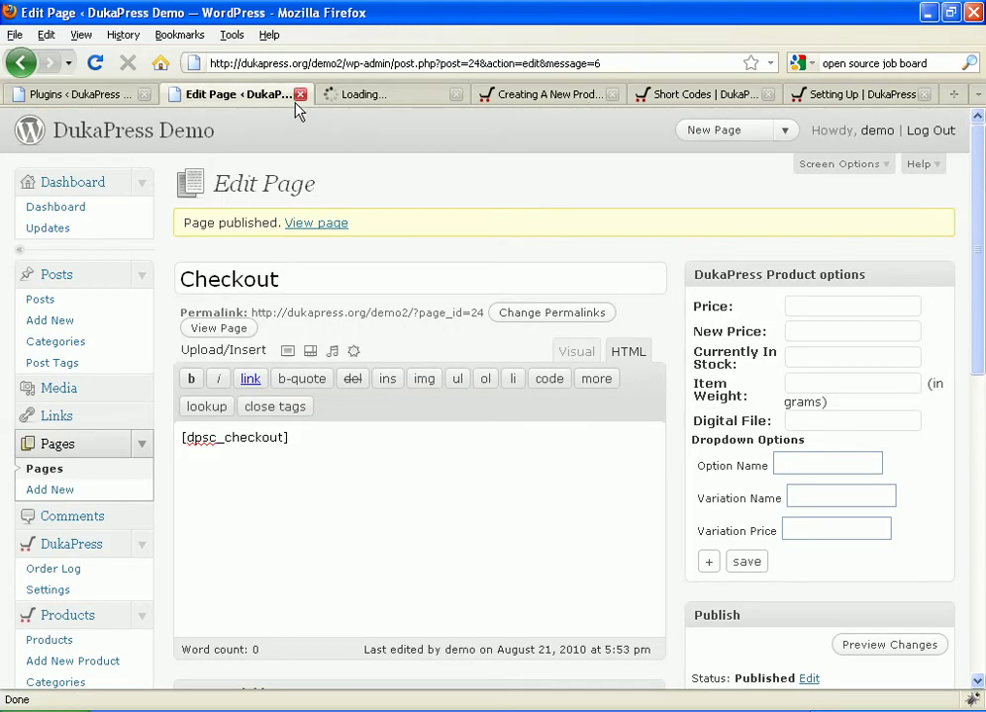
pyautogui.click(300, 94)
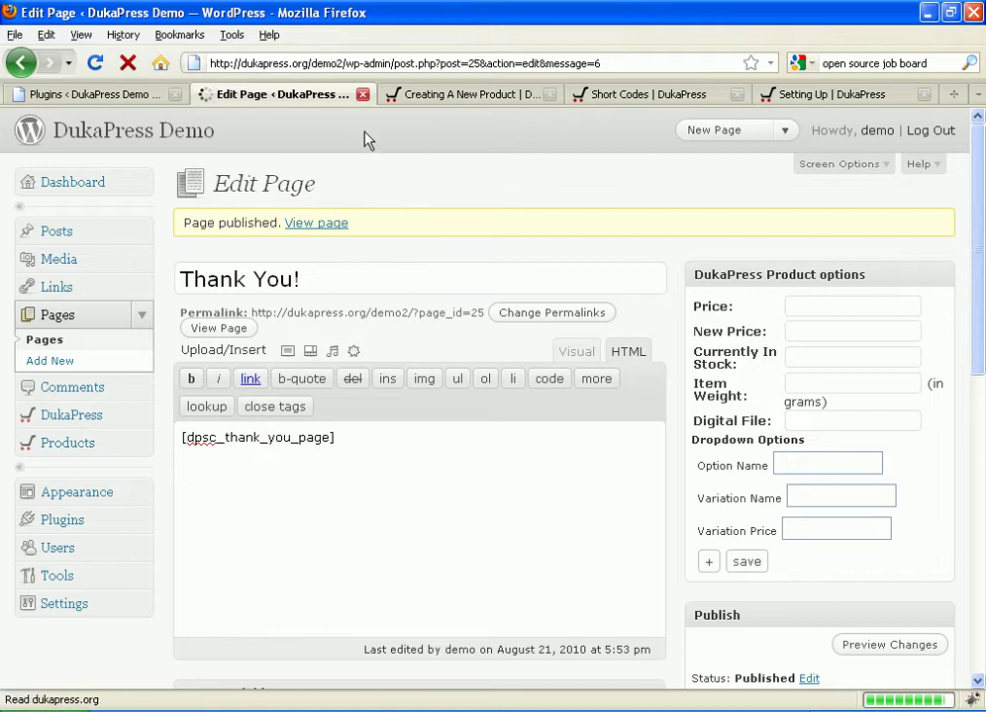
pyautogui.click(363, 96)
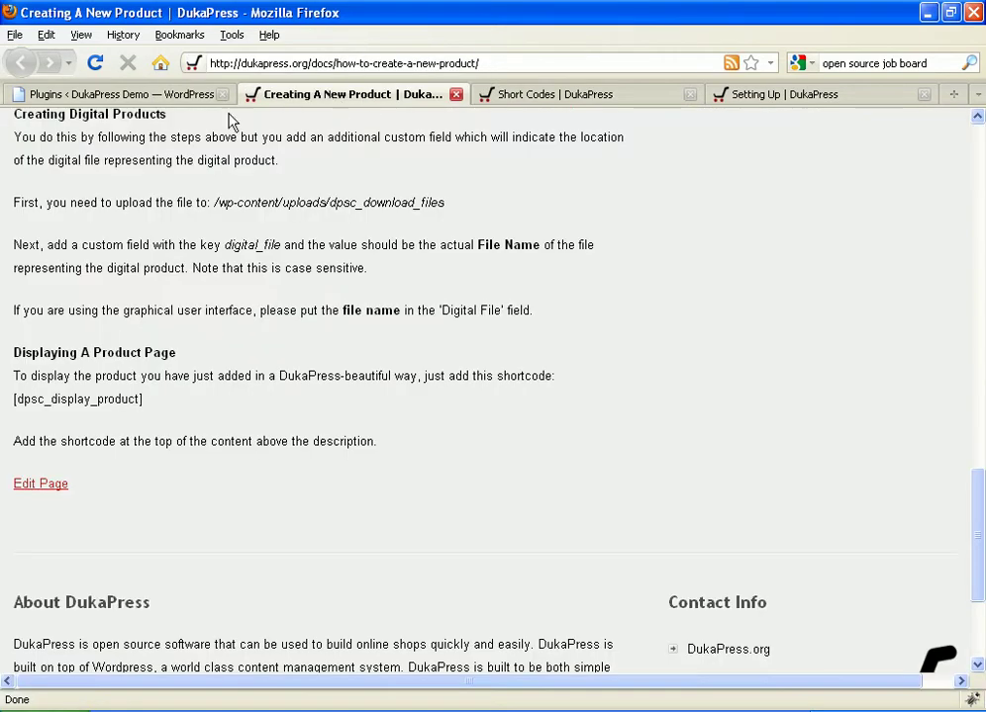
pyautogui.click(139, 96)
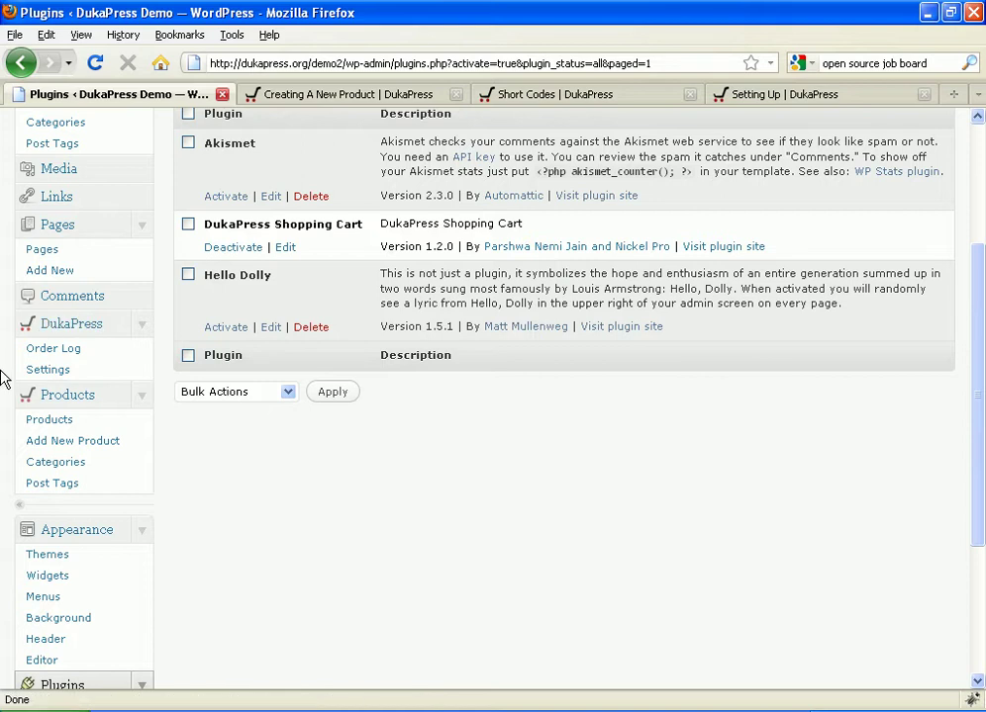
pyautogui.rightClick(43, 251)
# Step: Set the DukaPress Checkout Page URL to the Checkout page's link (page_id=24)
pyautogui.click(104, 279)
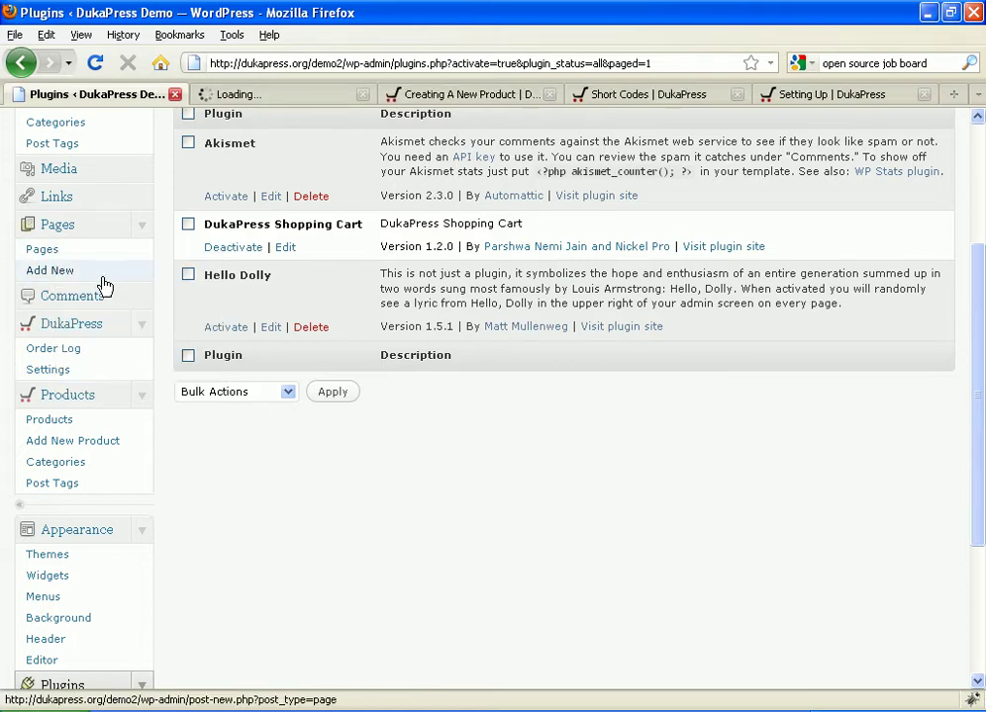
pyautogui.click(89, 369)
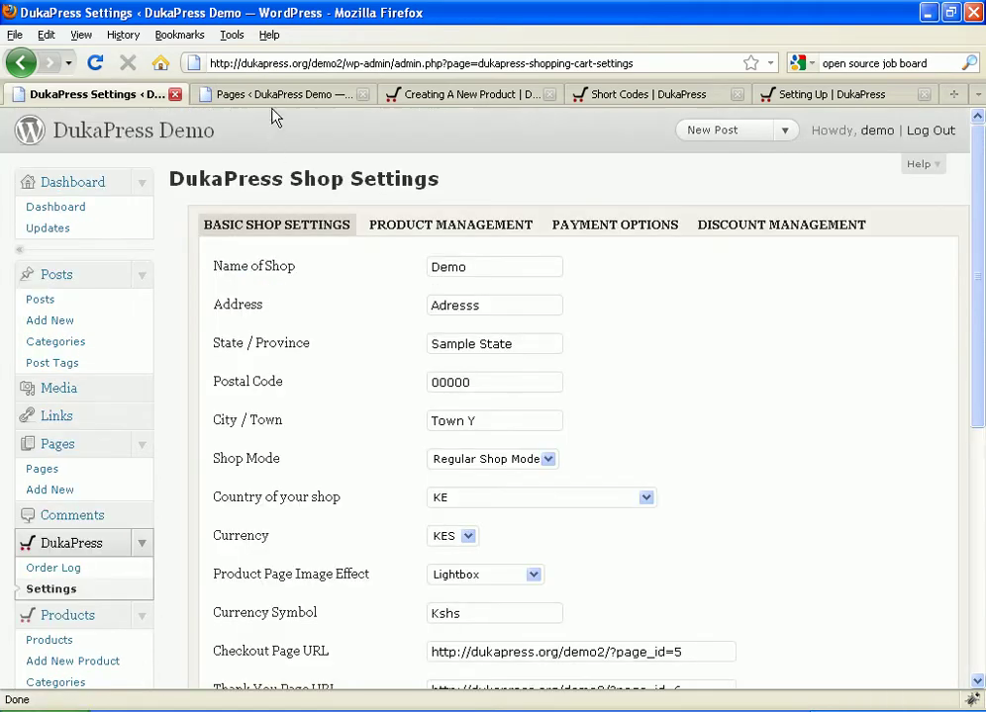
pyautogui.click(276, 95)
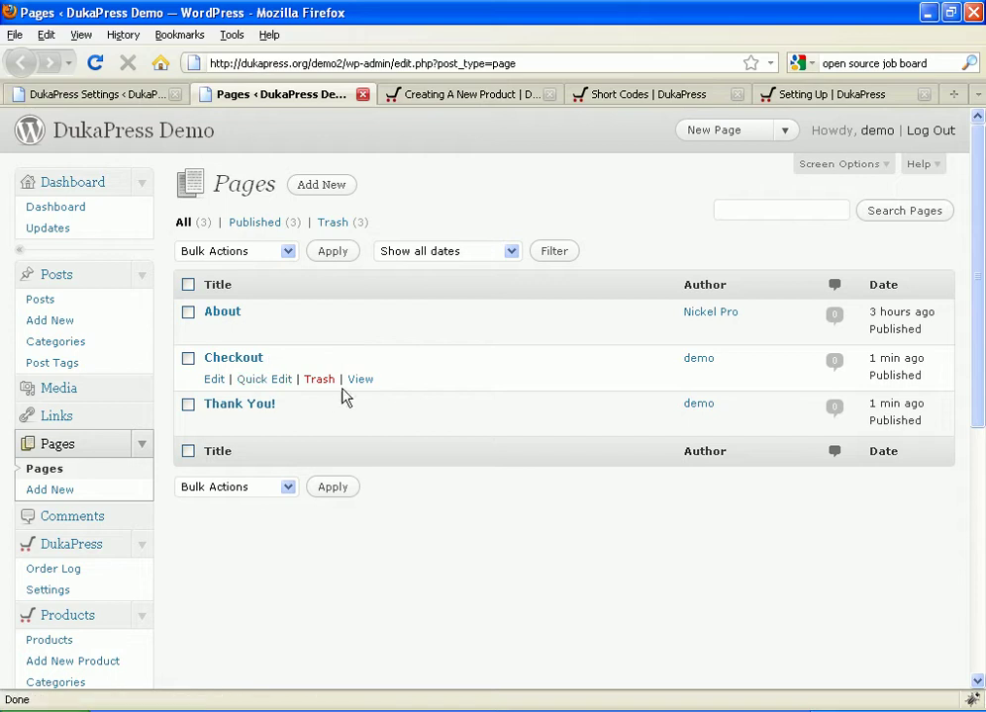
pyautogui.rightClick(354, 386)
pyautogui.click(425, 487)
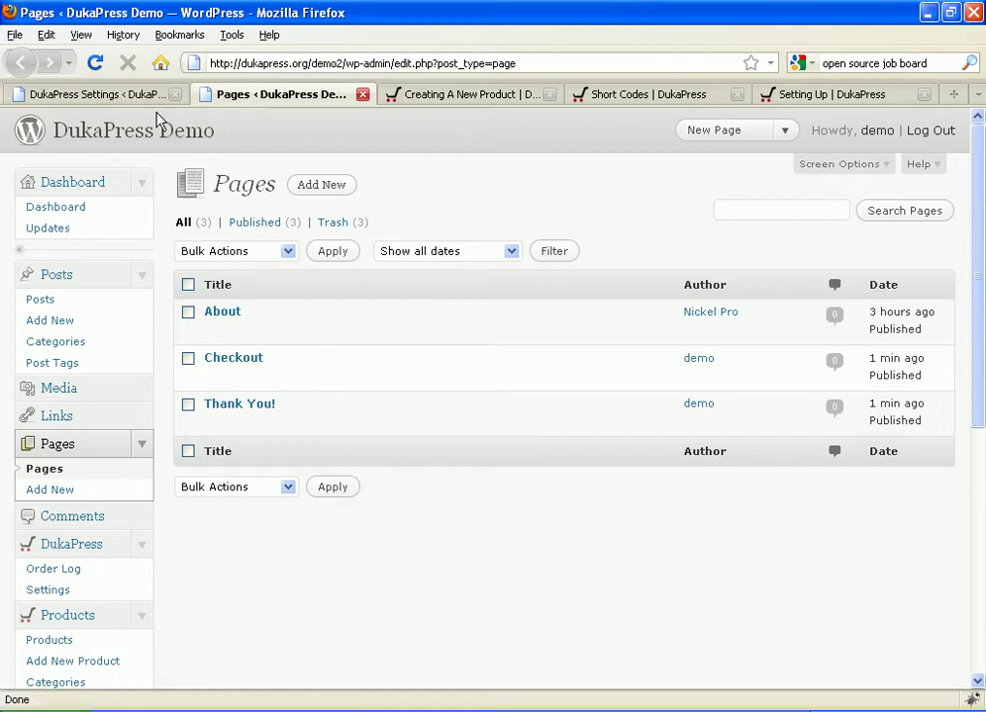
pyautogui.click(122, 91)
pyautogui.scroll(-5, 496, 347)
pyautogui.doubleClick(489, 323)
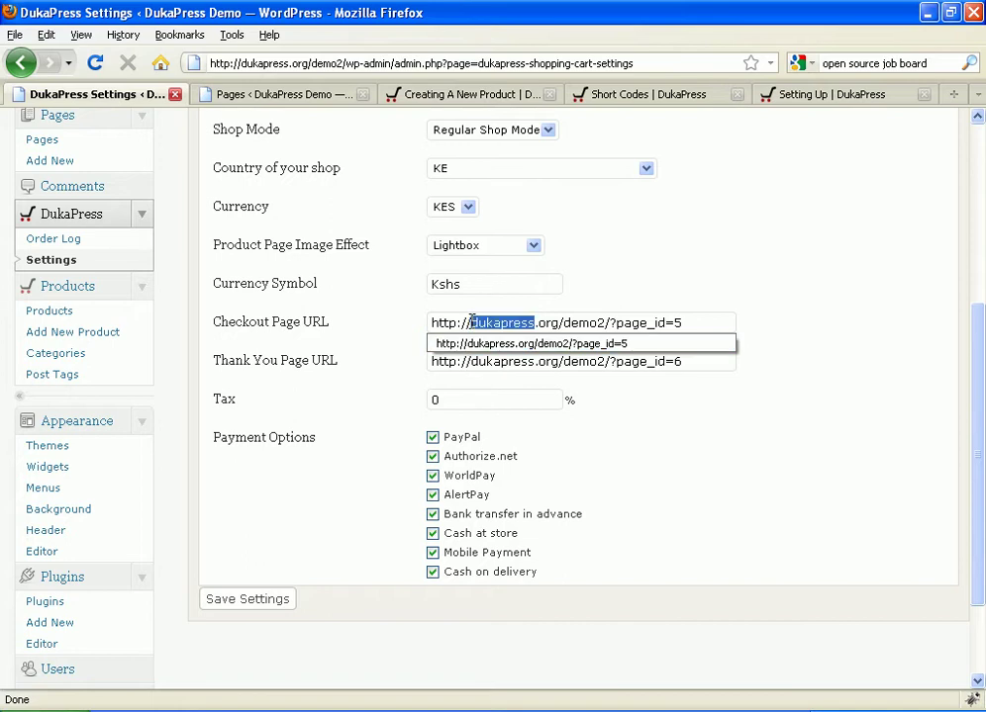
pyautogui.tripleClick(471, 324)
pyautogui.rightClick(476, 325)
pyautogui.click(507, 393)
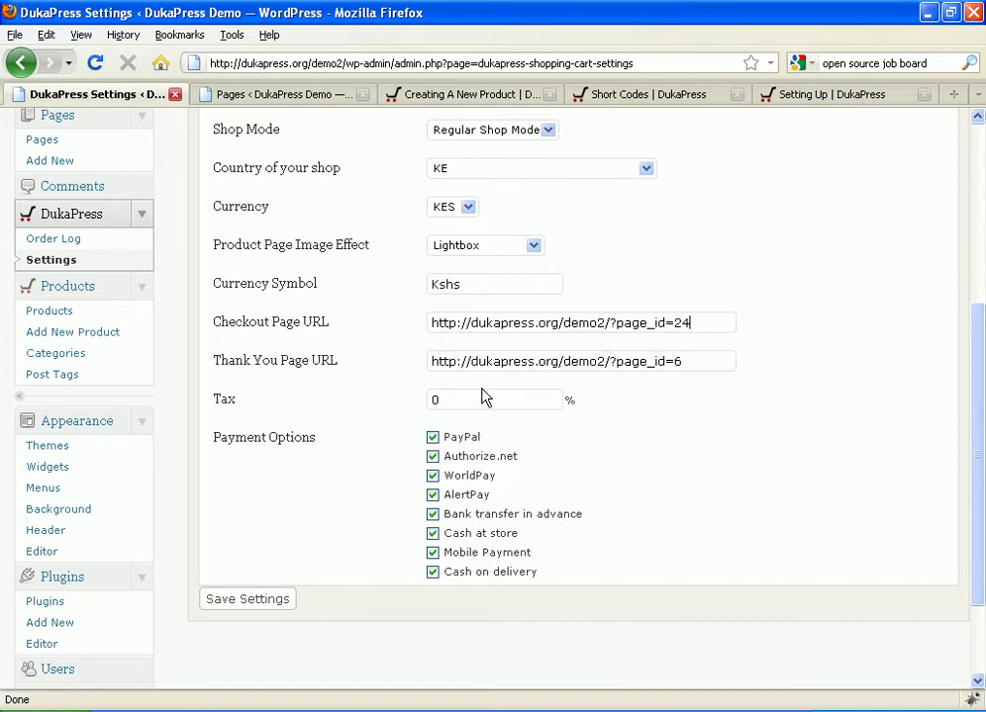
# Step: Set the Thank You Page URL to the Thank You! page's link (page_id=25)
pyautogui.click(262, 95)
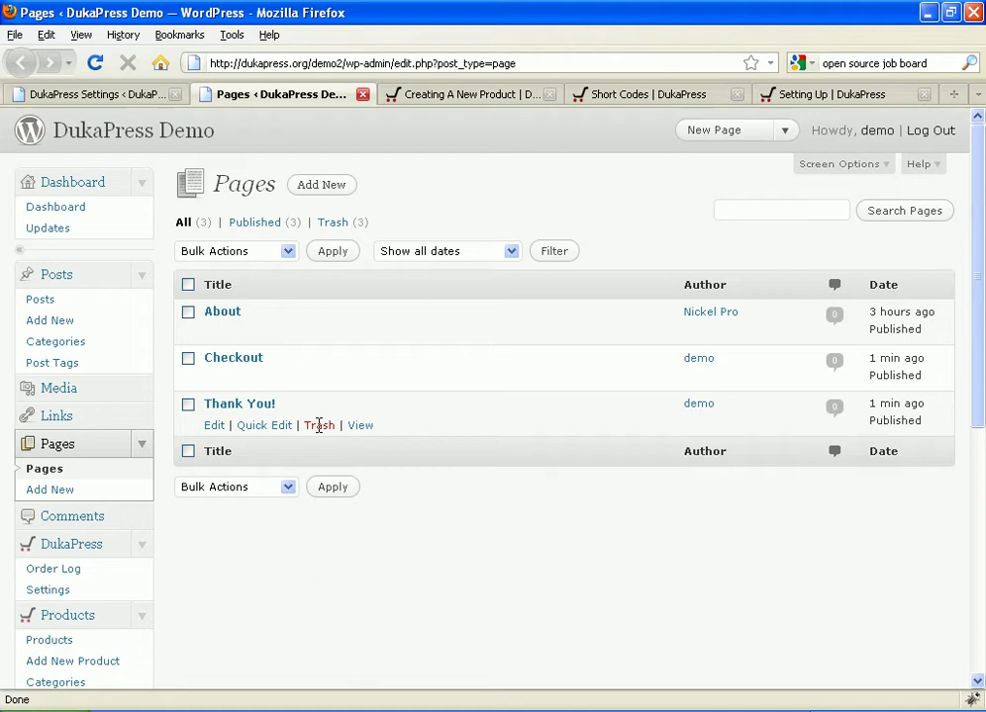
pyautogui.rightClick(361, 429)
pyautogui.click(424, 528)
pyautogui.click(99, 94)
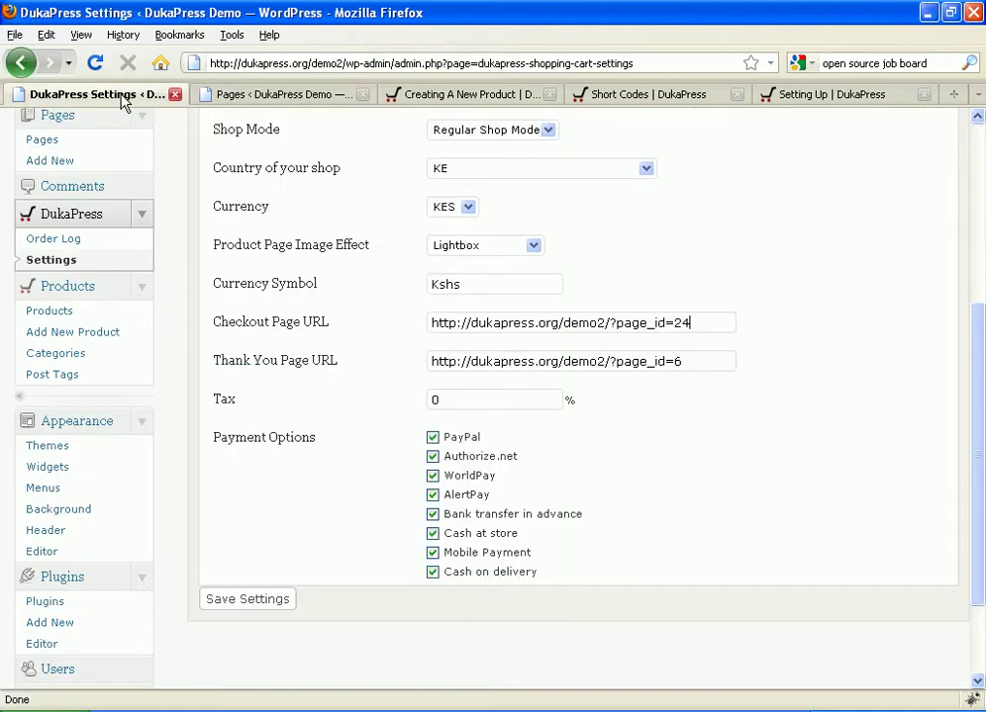
pyautogui.tripleClick(448, 360)
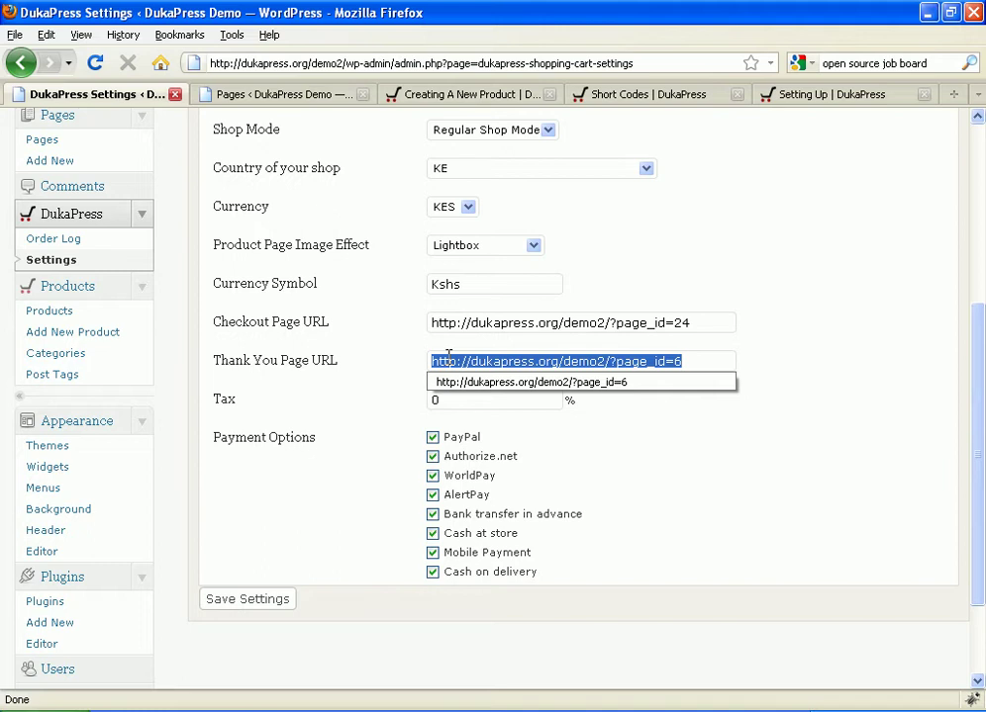
pyautogui.hotkey('ctrl', 'v')
pyautogui.doubleClick(426, 399)
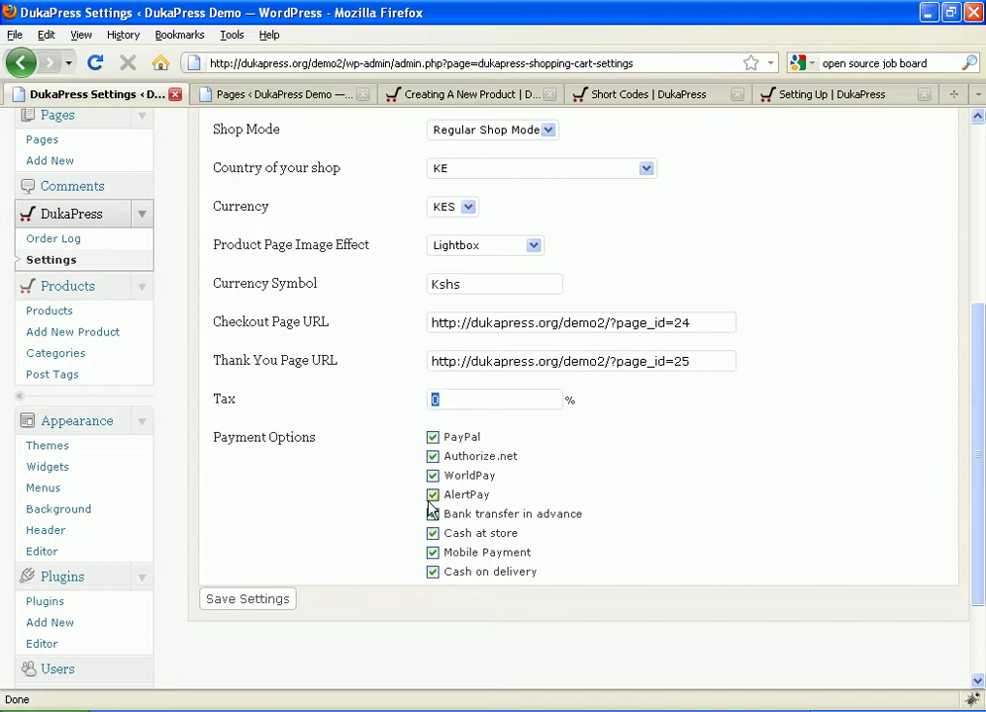
# Step: Save the DukaPress settings with the Kshs currency symbol and confirm 'Settings Saved'
pyautogui.scroll(2, 458, 358)
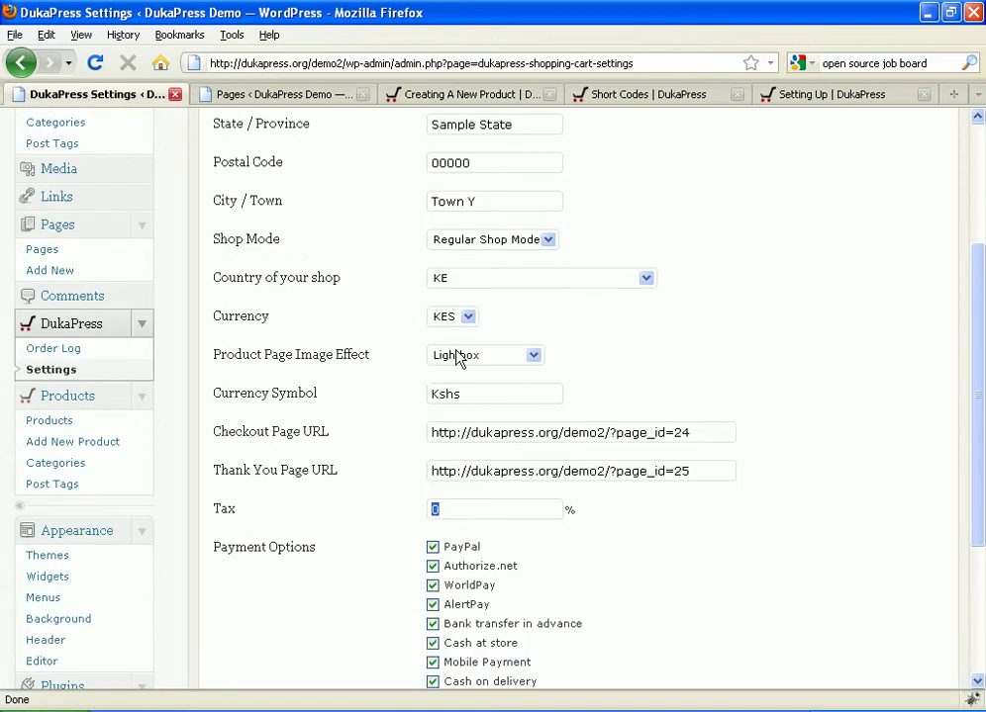
pyautogui.scroll(2, 455, 356)
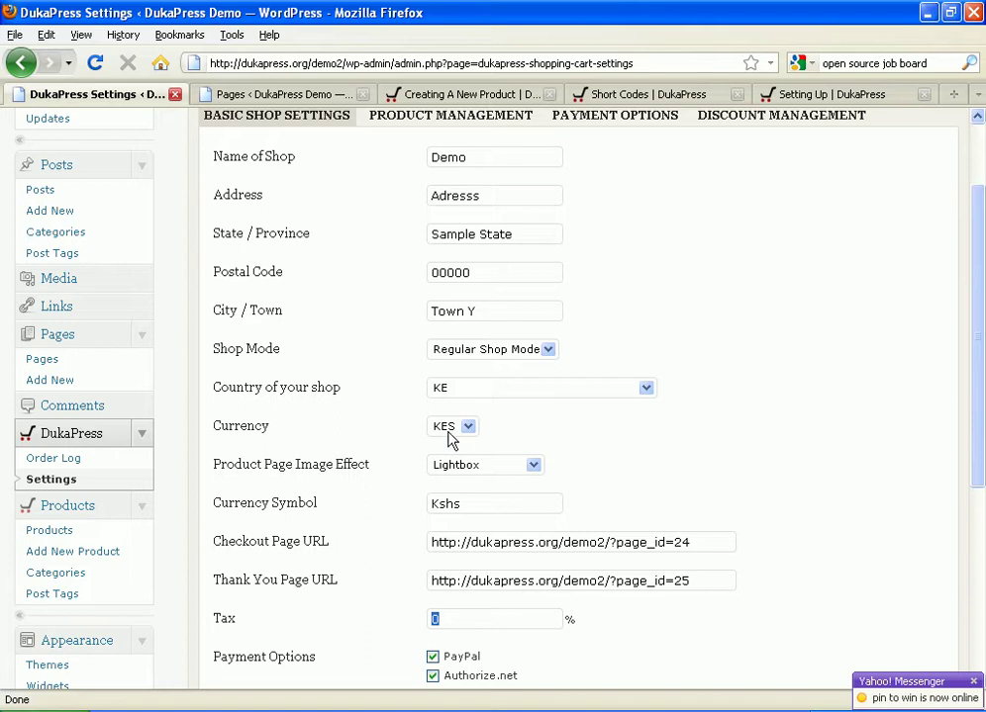
pyautogui.moveTo(462, 509); pyautogui.dragTo(427, 509)
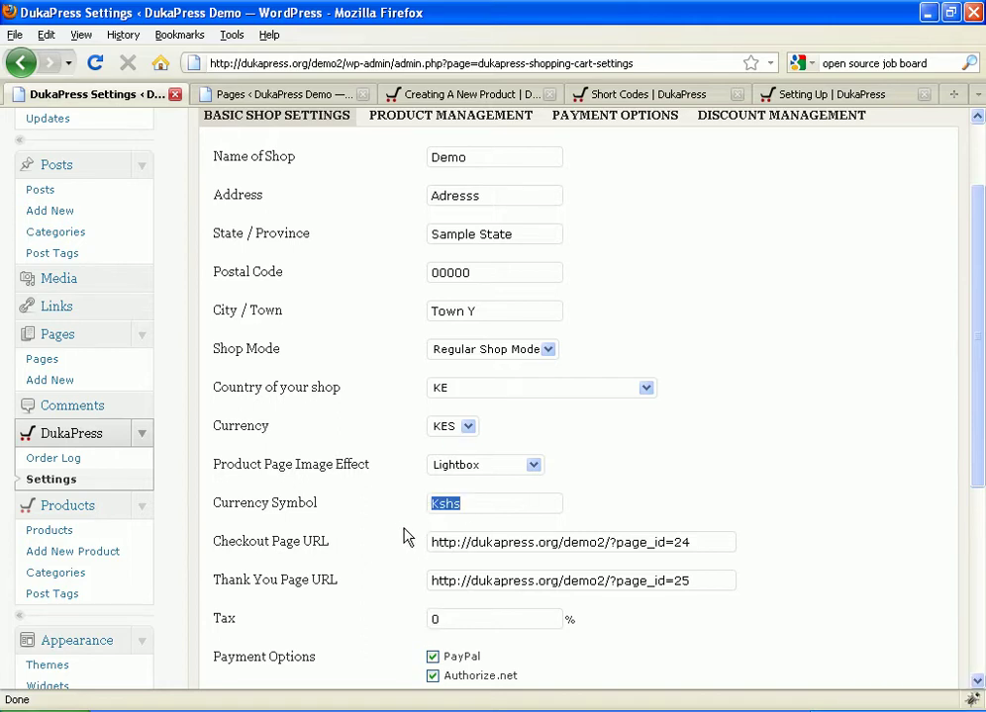
pyautogui.scroll(-5, 403, 536)
pyautogui.scroll(5, 374, 389)
pyautogui.scroll(-5, 374, 399)
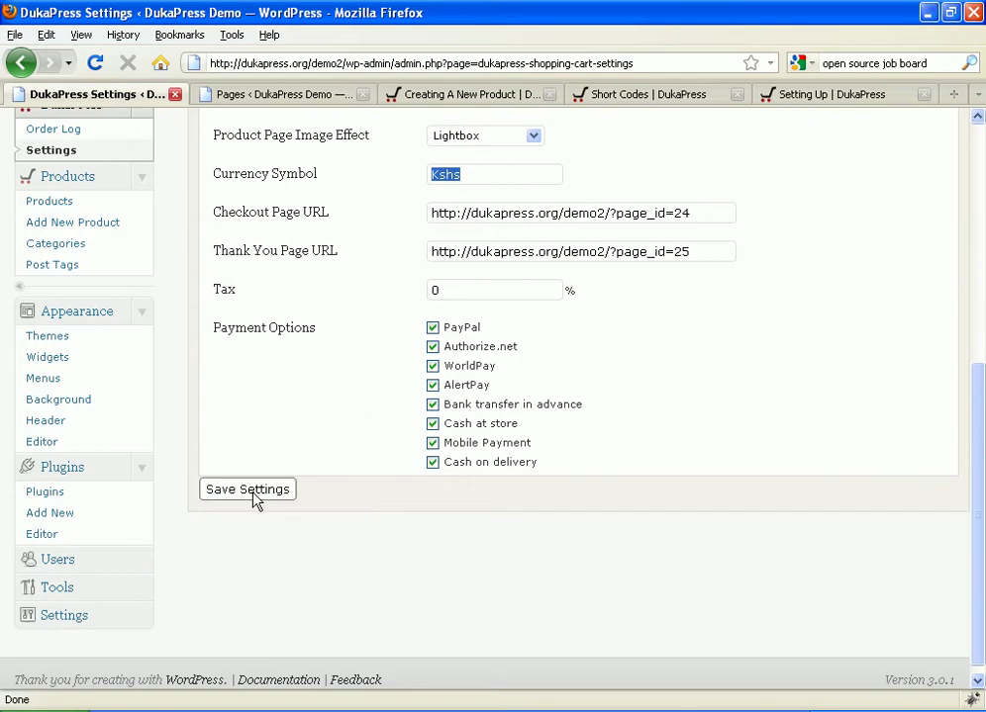
pyautogui.click(253, 499)
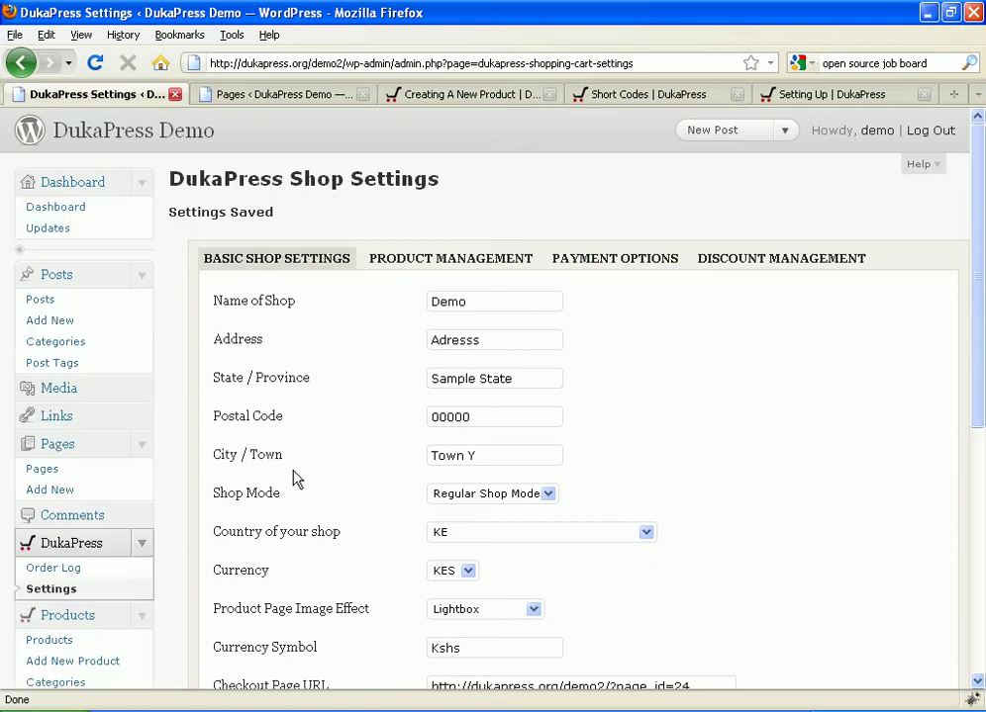
pyautogui.scroll(-2, 293, 480)
pyautogui.scroll(-4, 294, 473)
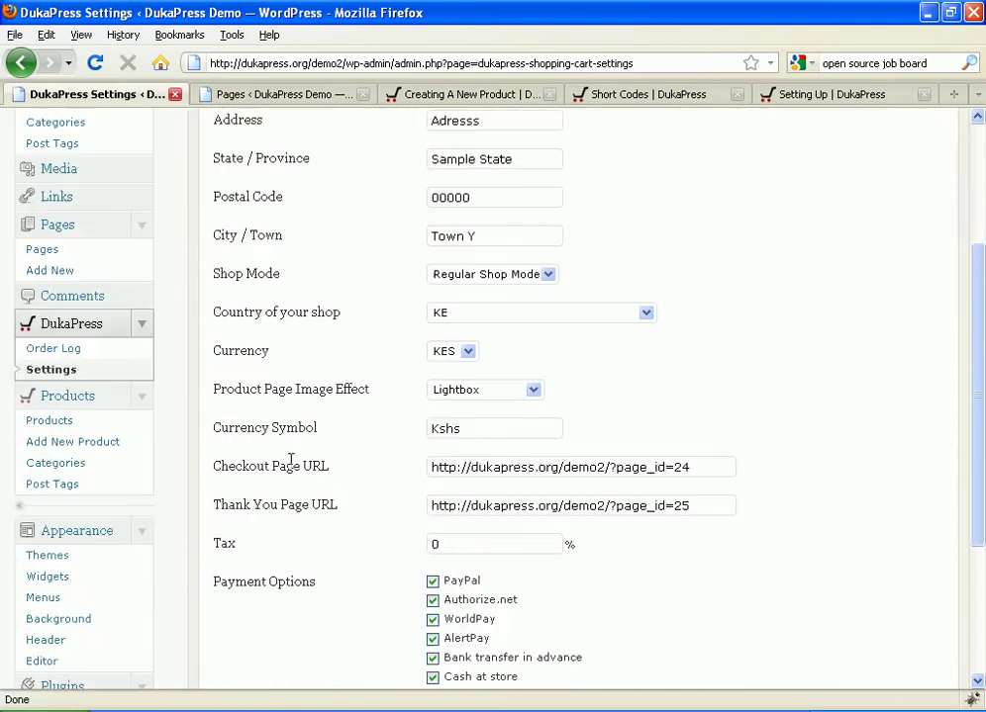
# Step: In a new product tab, title it 'Product One' and describe it as 'This is the deccription for product 1.'
pyautogui.rightClick(100, 335)
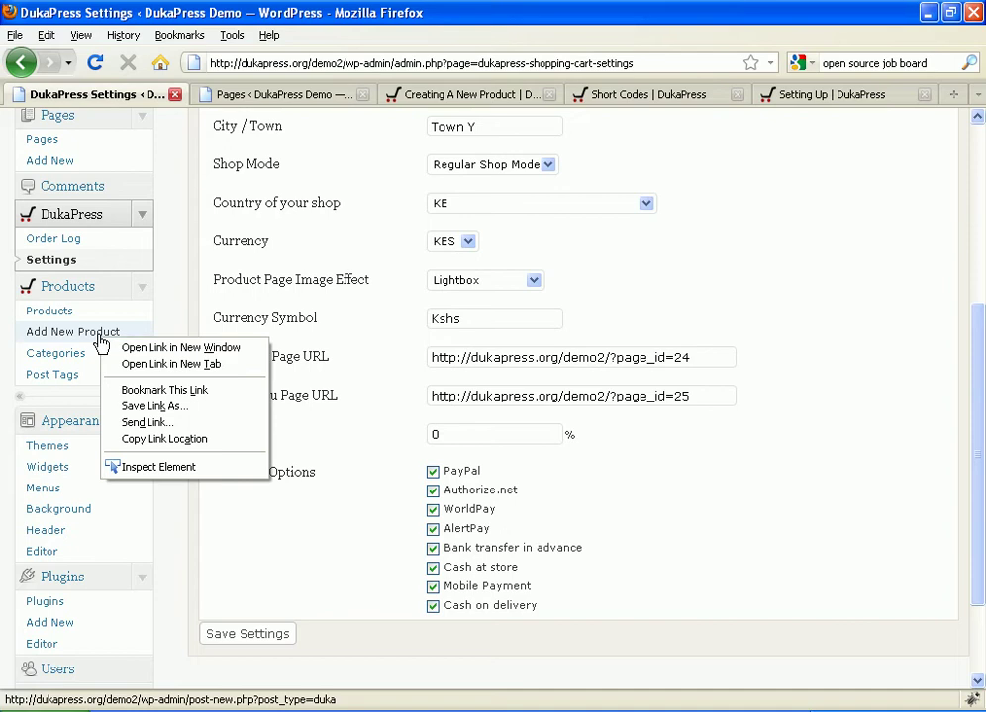
pyautogui.click(171, 364)
pyautogui.click(231, 98)
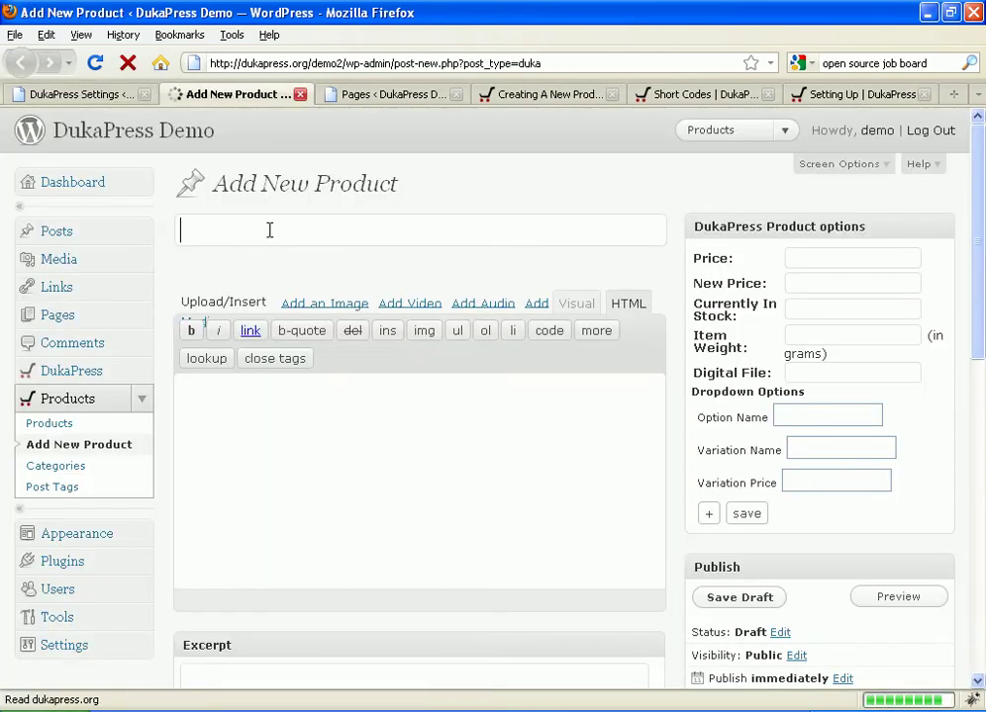
pyautogui.write('Pro')
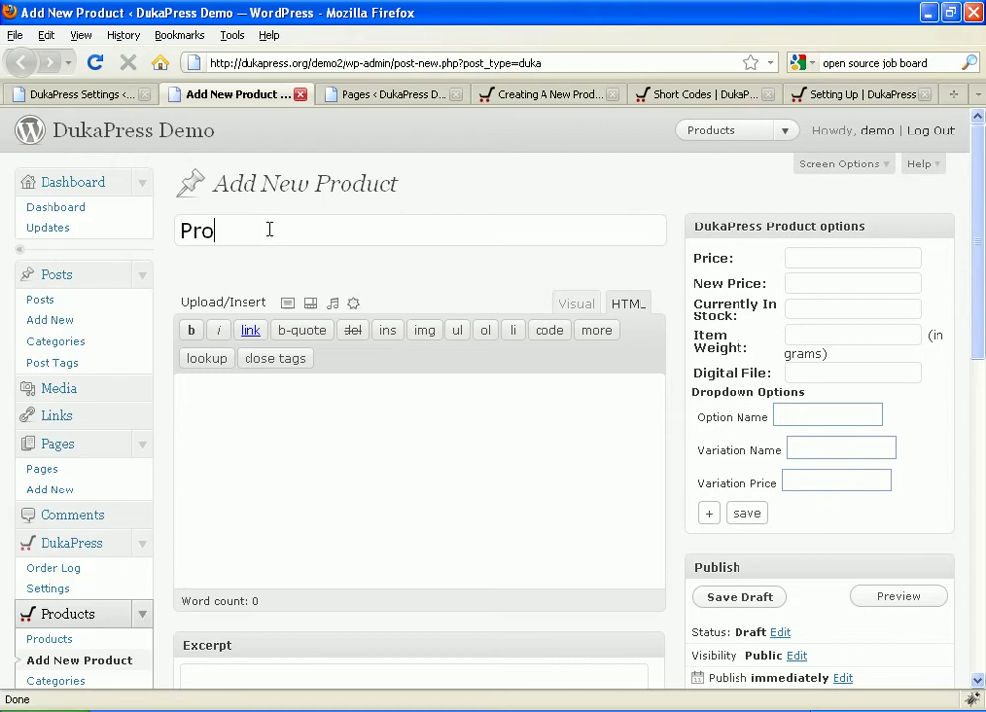
pyautogui.write('duct One')
pyautogui.click(363, 404)
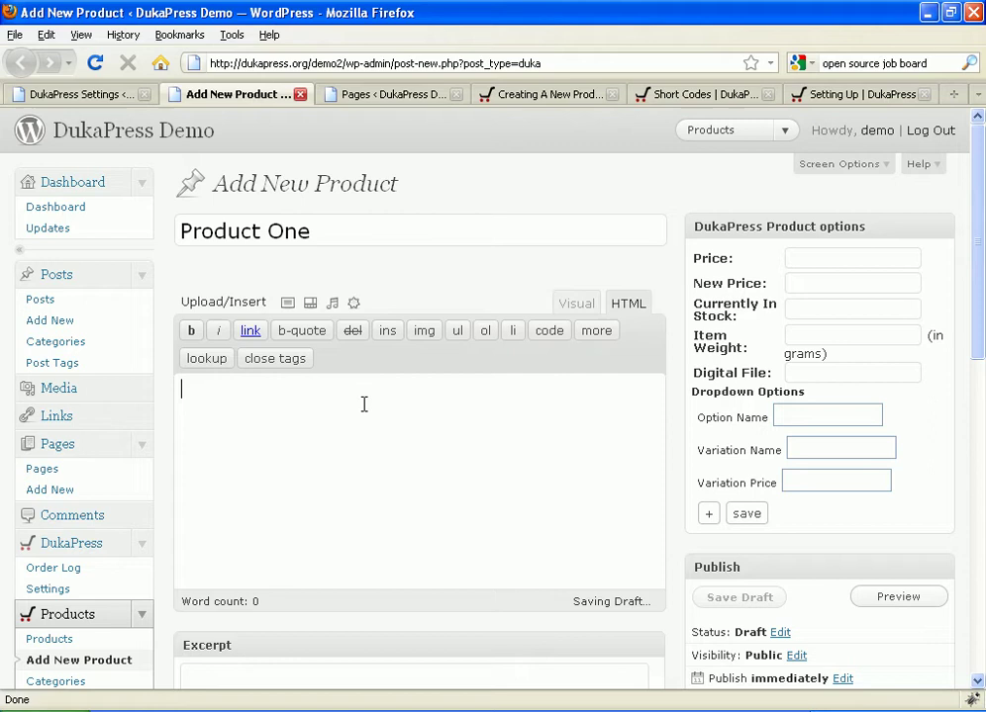
pyautogui.write('This is the dec')
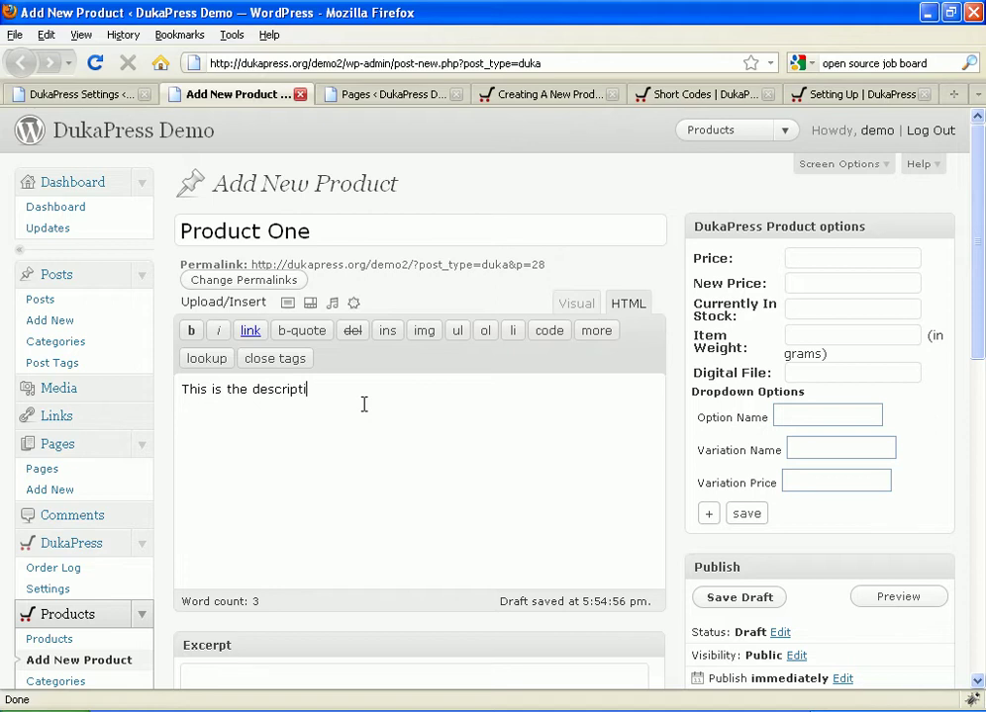
pyautogui.write('cription for product 1.')
# Step: Copy the [dpsc_display_product] shortcode from the product creation documentation
pyautogui.click(547, 99)
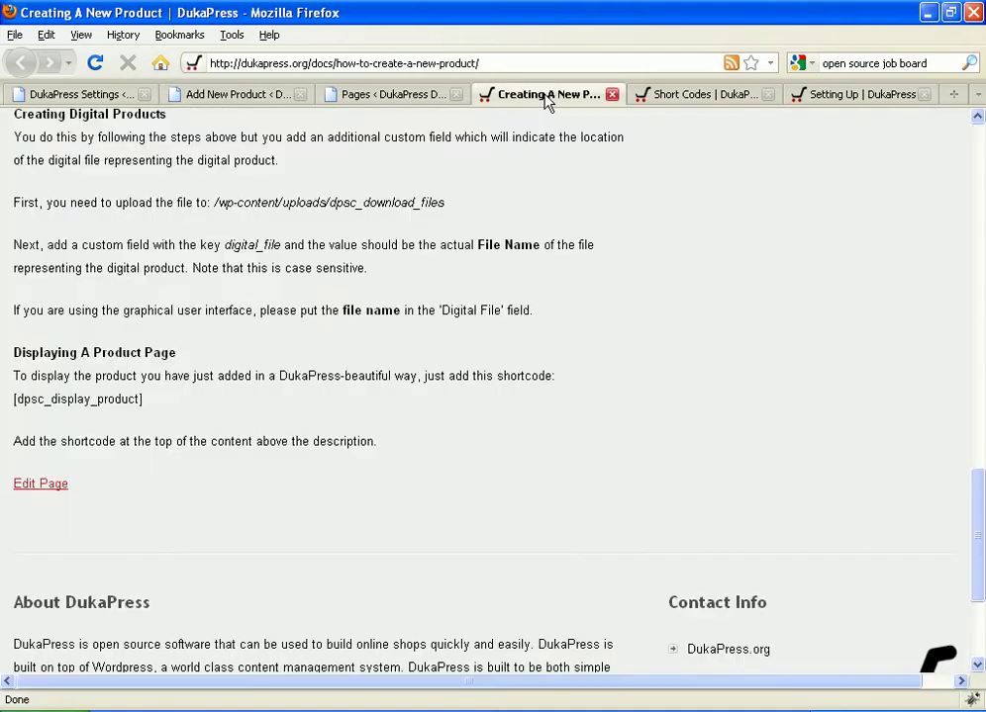
pyautogui.scroll(15, 515, 295)
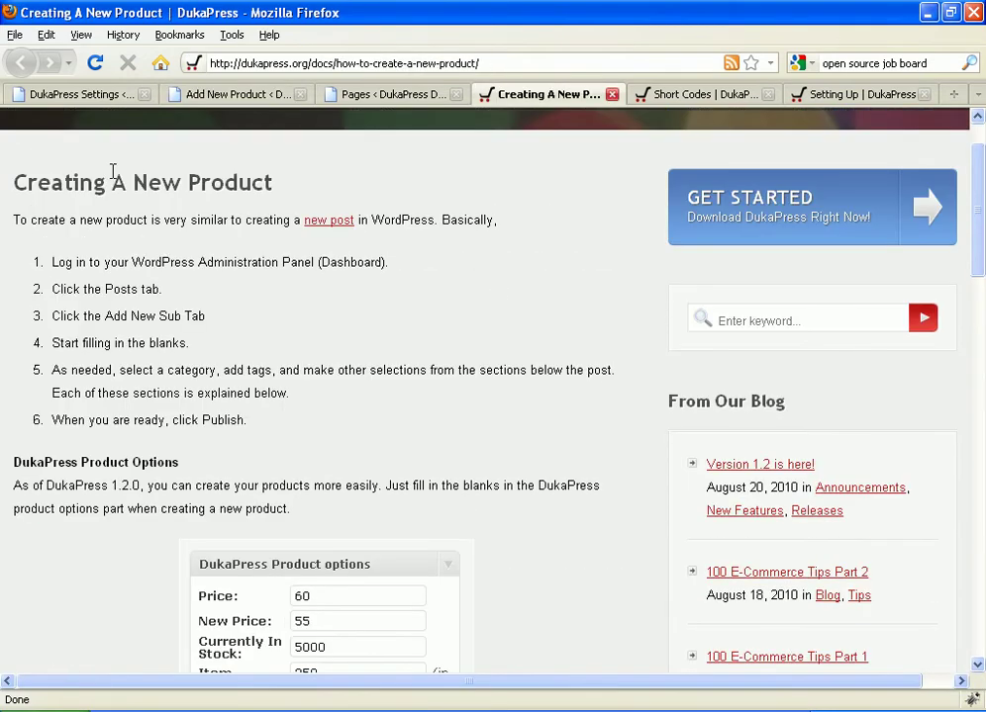
pyautogui.scroll(-15, 432, 194)
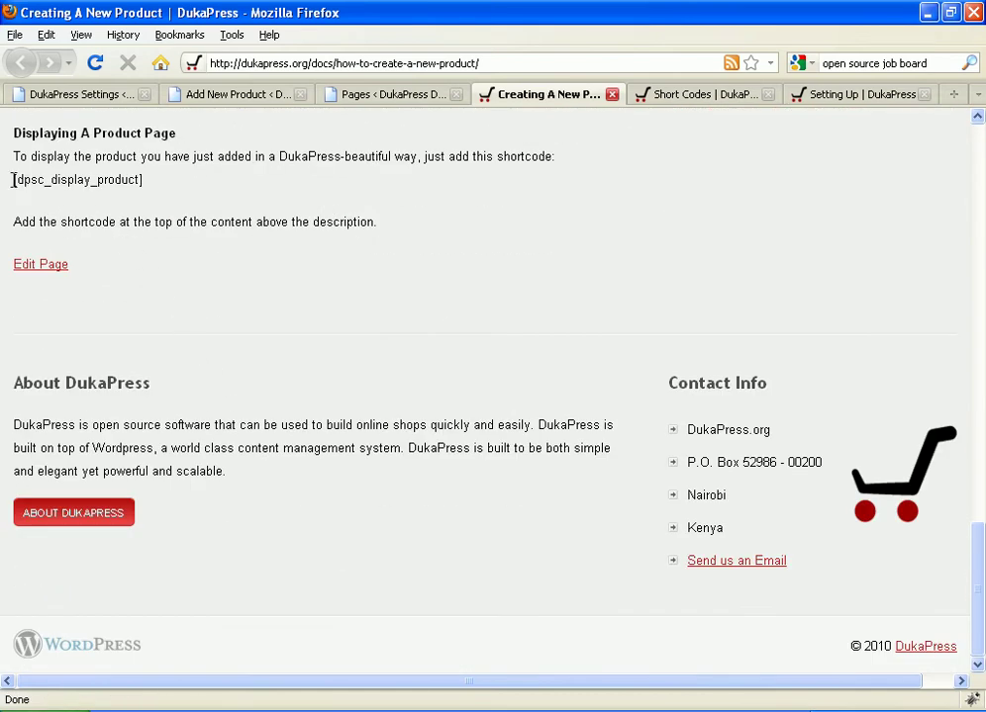
pyautogui.moveTo(13, 179); pyautogui.dragTo(145, 191)
pyautogui.rightClick(137, 187)
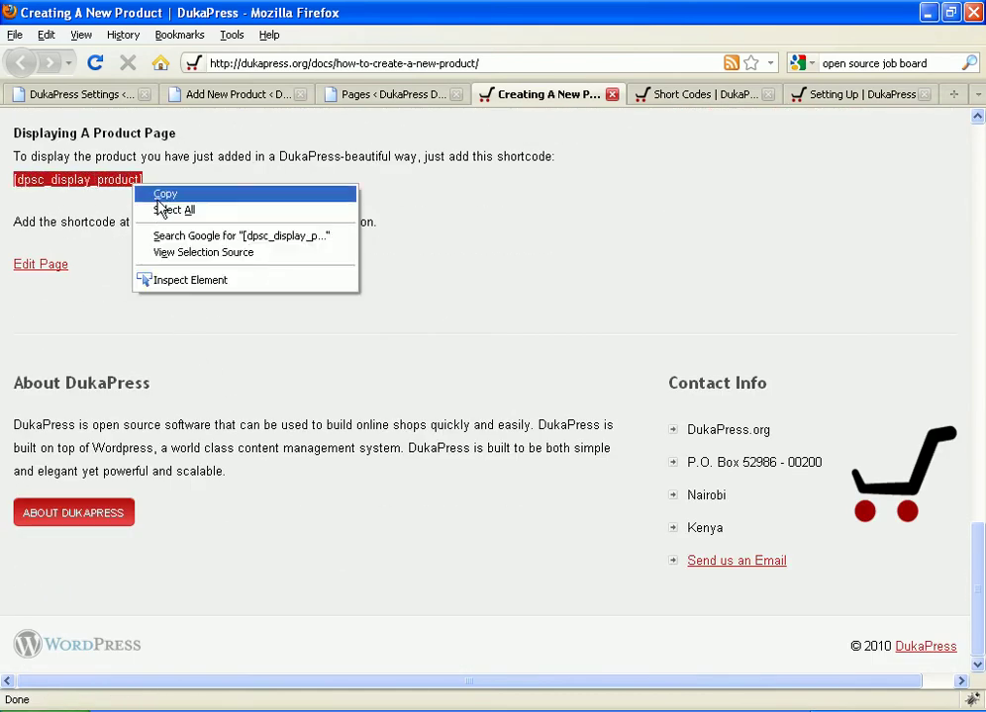
pyautogui.click(158, 196)
# Step: Paste [dpsc_display_product] on its own line above Product One's description
pyautogui.click(239, 98)
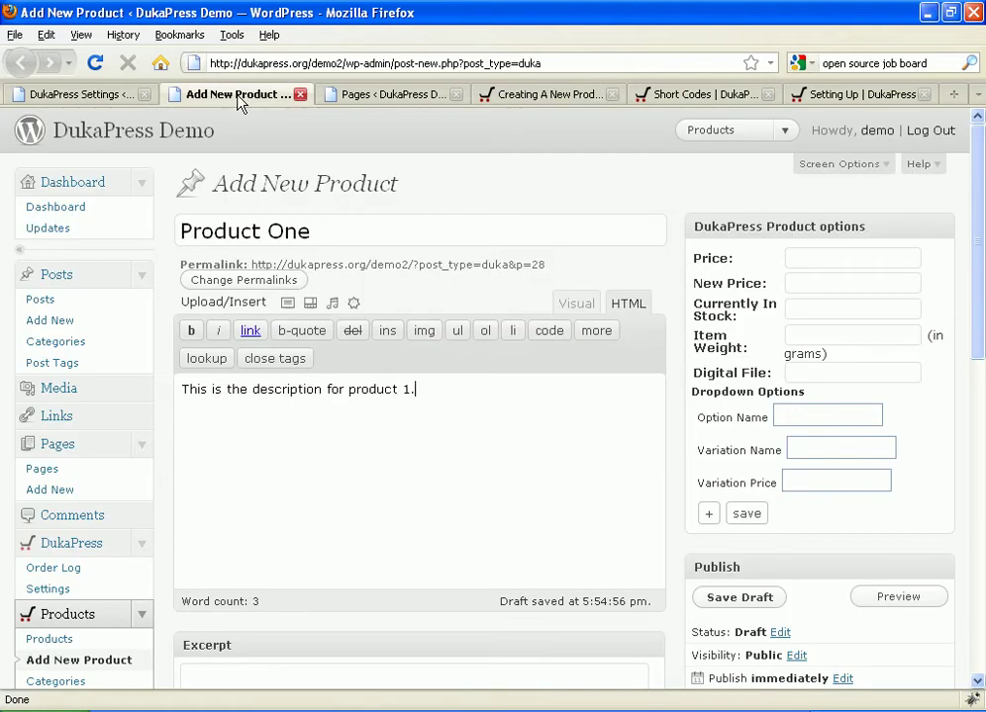
pyautogui.click(182, 389)
pyautogui.hotkey('ctrl', 'v')
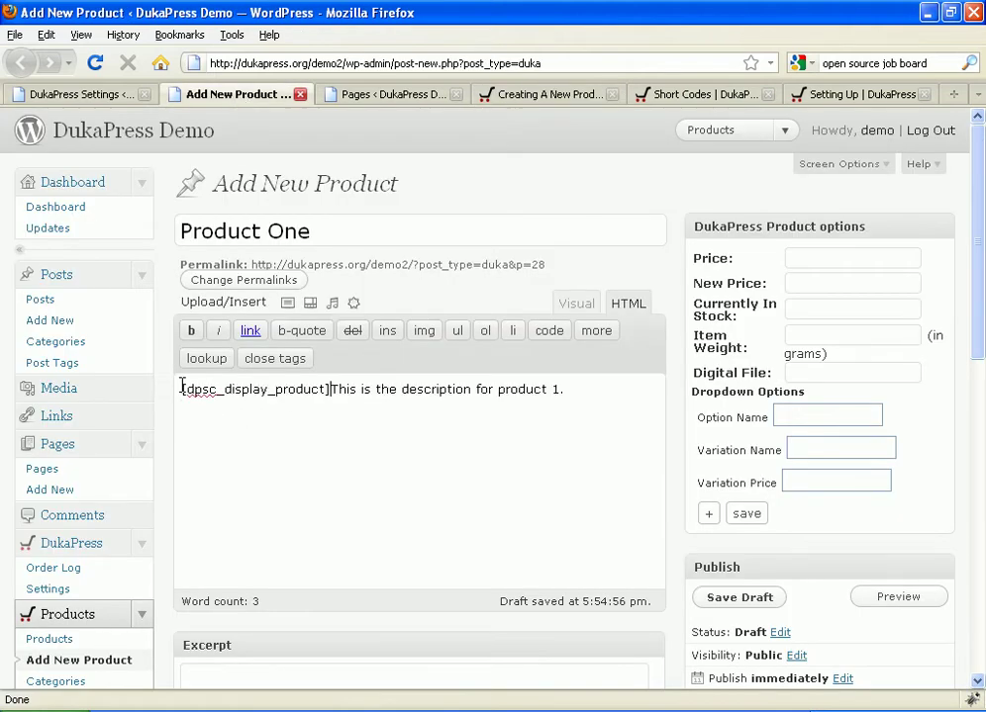
pyautogui.press('Return')
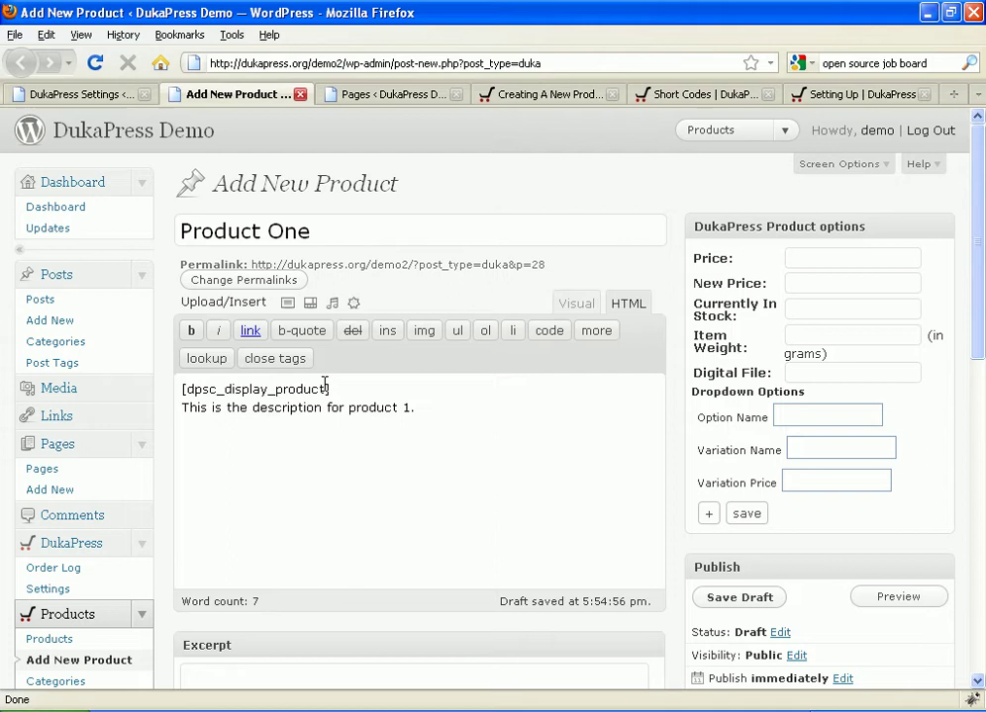
pyautogui.click(807, 257)
# Step: Enter price 60, stock 5 and item weight 250 grams for Product One
pyautogui.write('60')
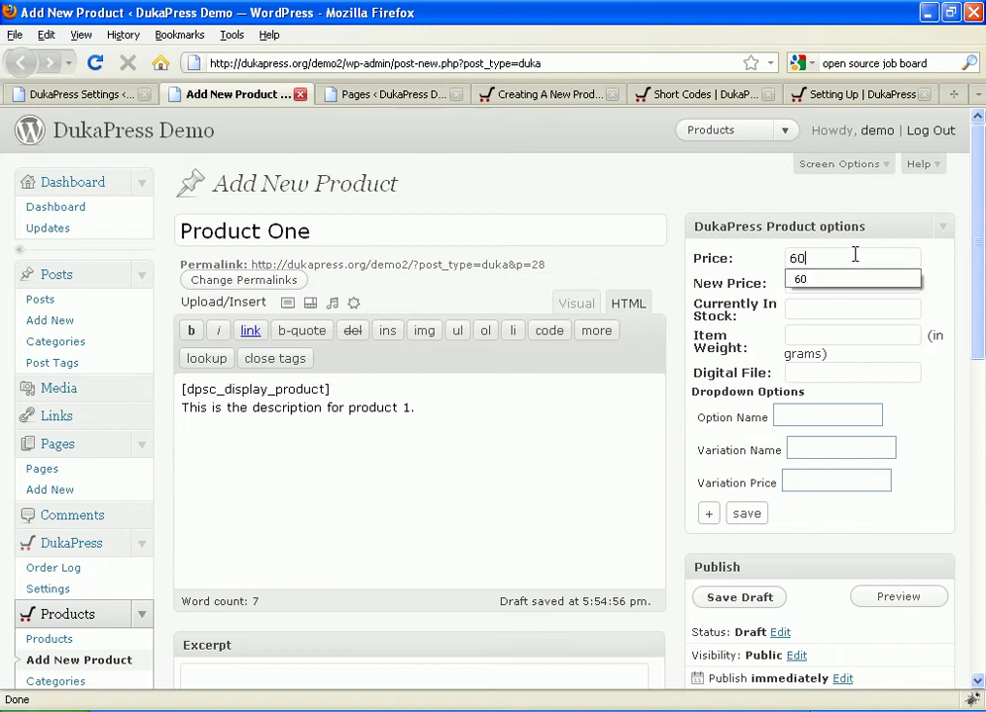
pyautogui.click(785, 284)
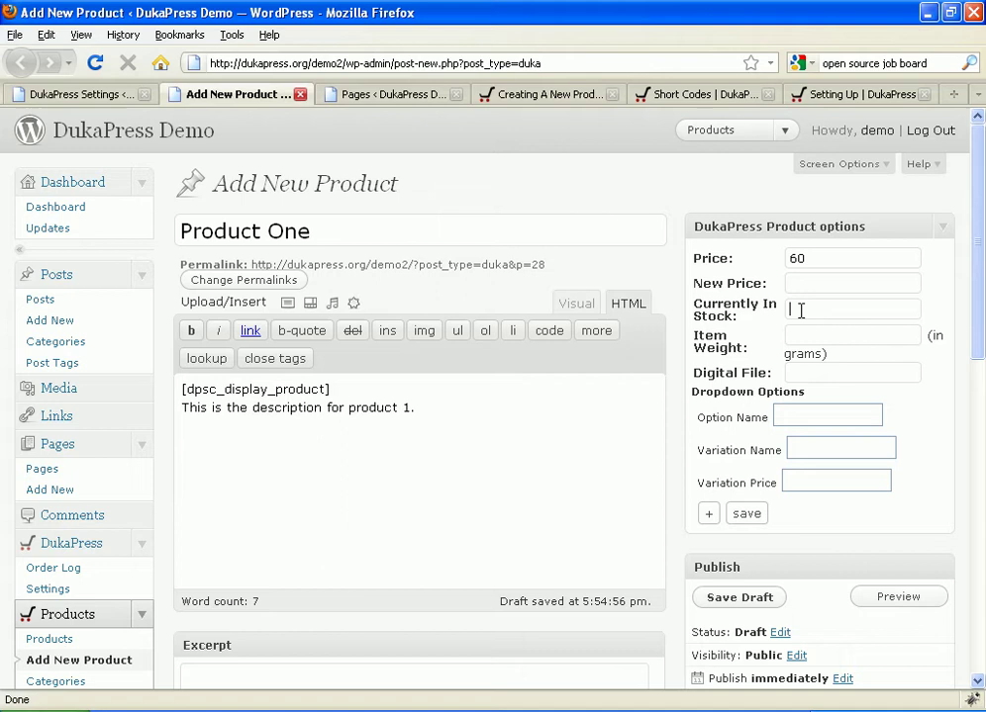
pyautogui.click(800, 311)
pyautogui.write('5')
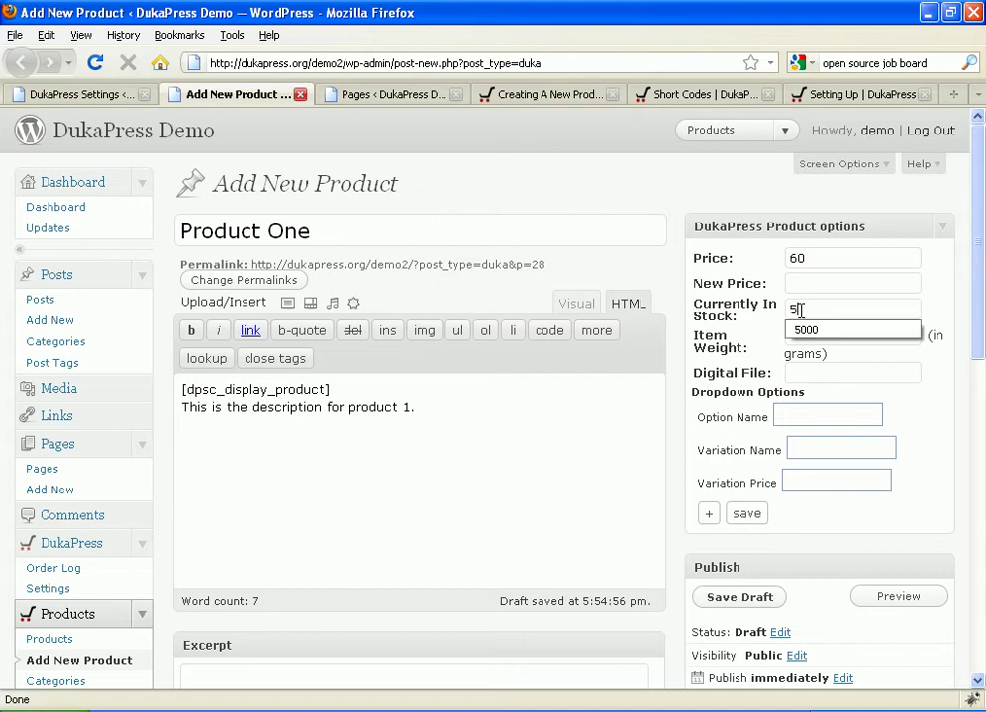
pyautogui.click(794, 336)
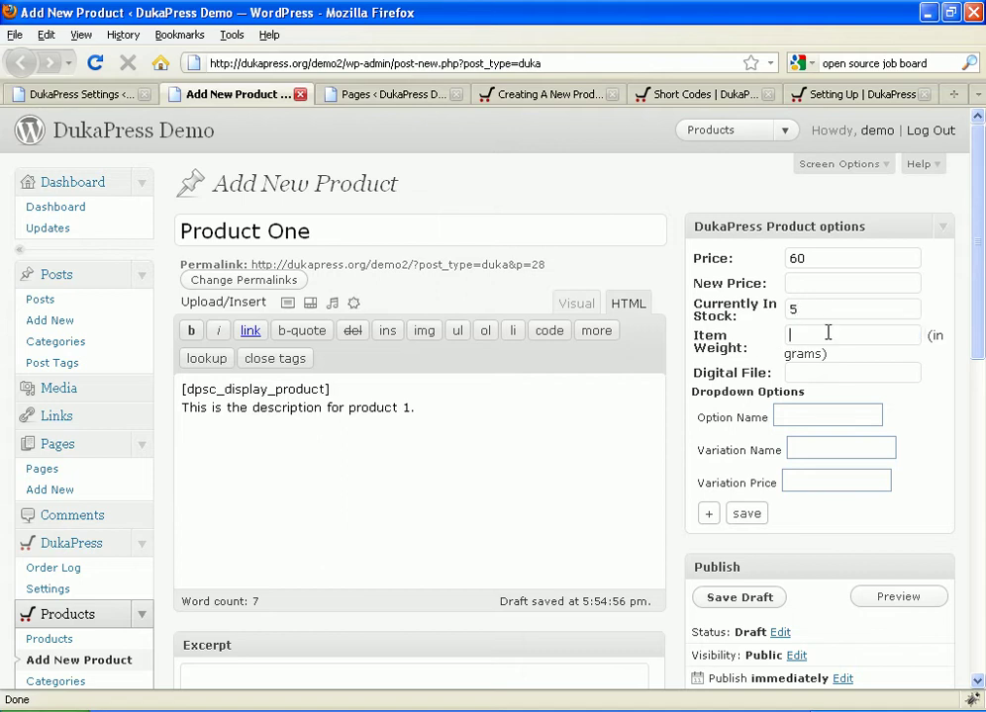
pyautogui.write('250')
pyautogui.click(785, 356)
# Step: Add a Size option with variations Small and Large (price 25) and save it
pyautogui.write('S')
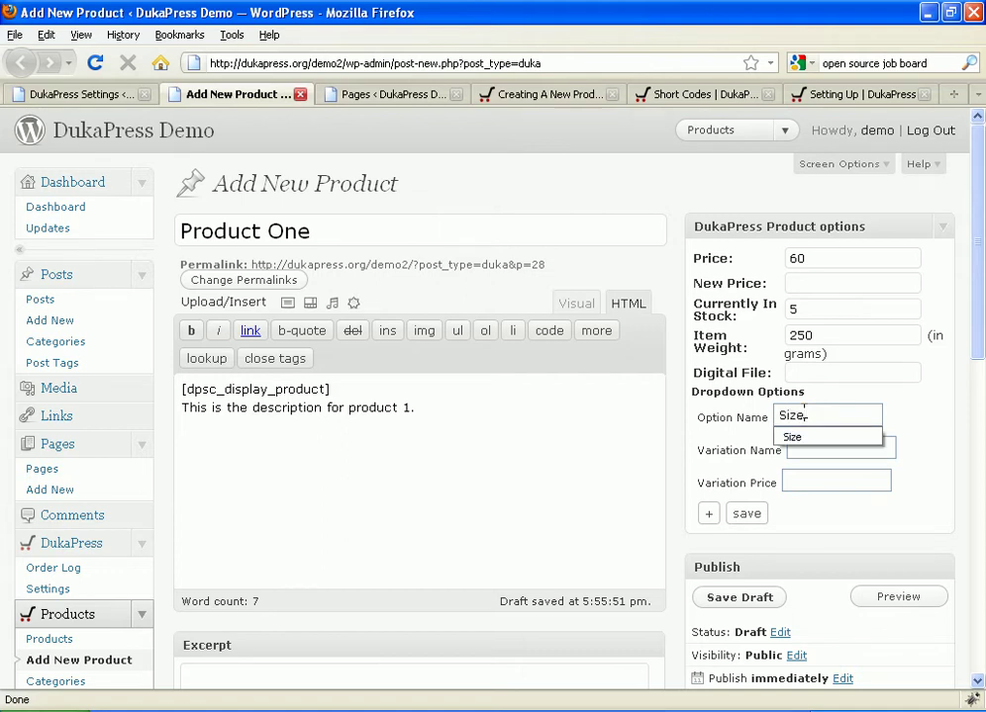
pyautogui.write('ize')
pyautogui.press('Tab')
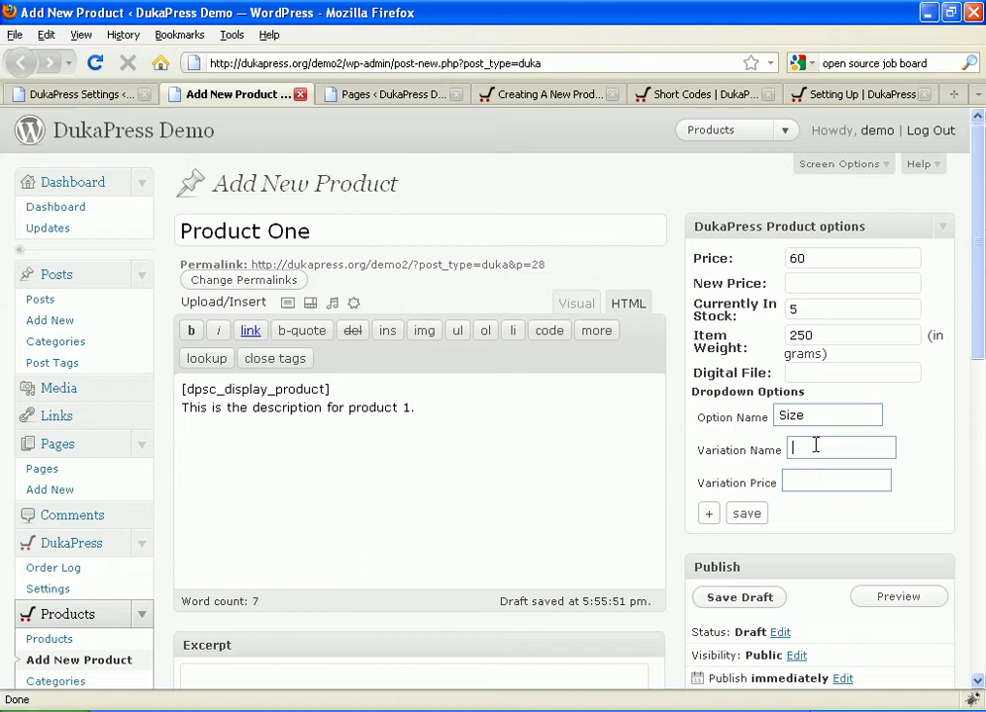
pyautogui.write('S')
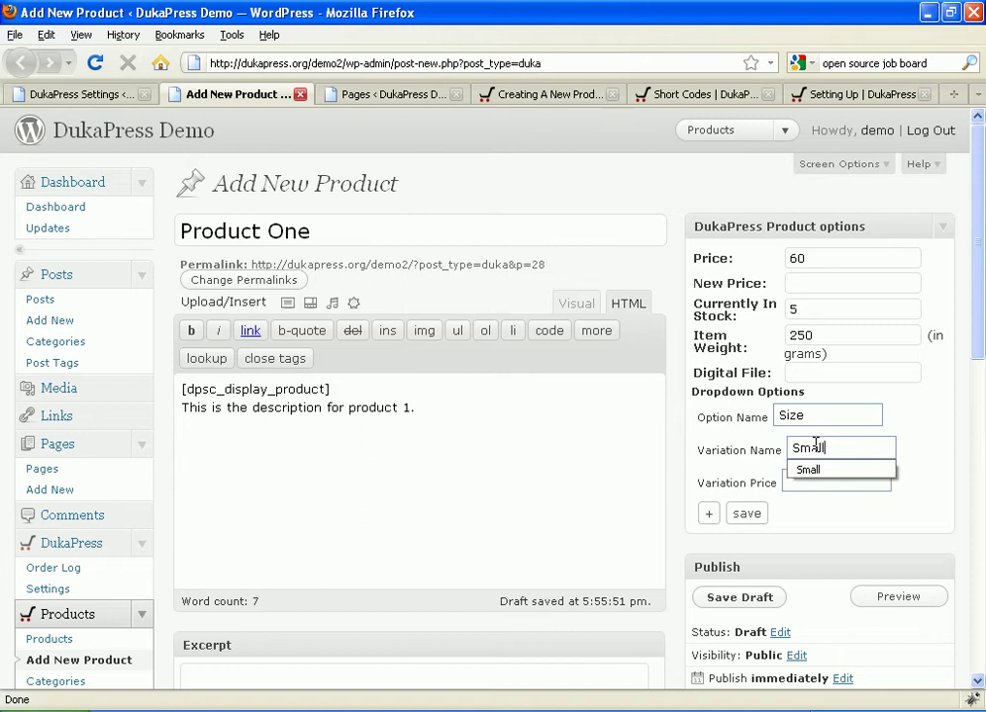
pyautogui.write('mall')
pyautogui.moveTo(803, 257); pyautogui.dragTo(785, 256)
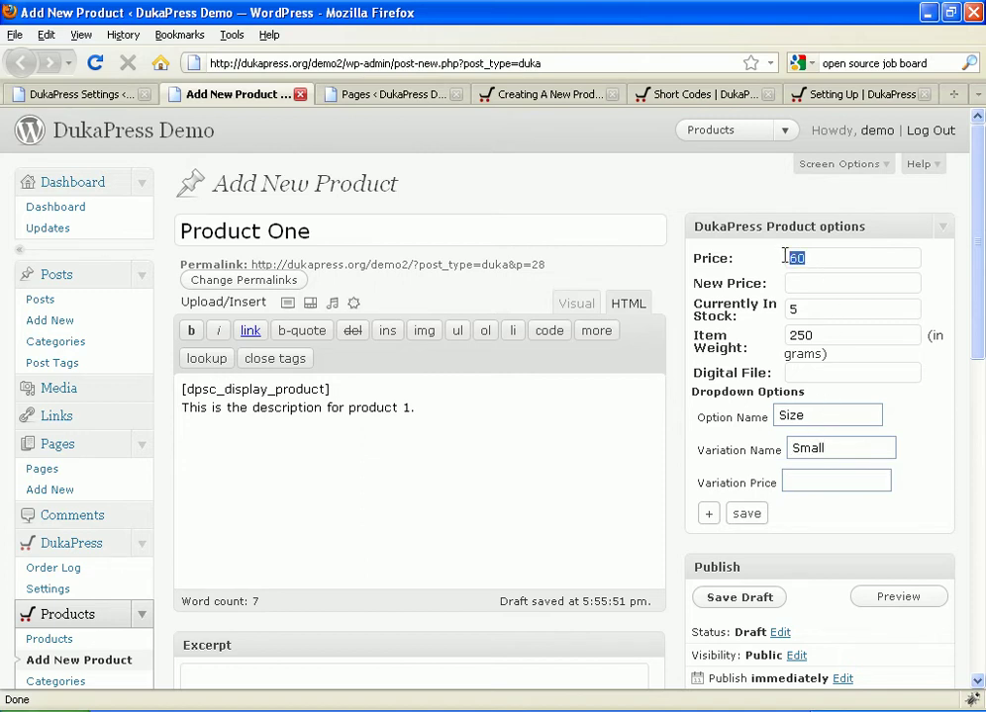
pyautogui.click(709, 513)
pyautogui.click(800, 515)
pyautogui.write('Lar')
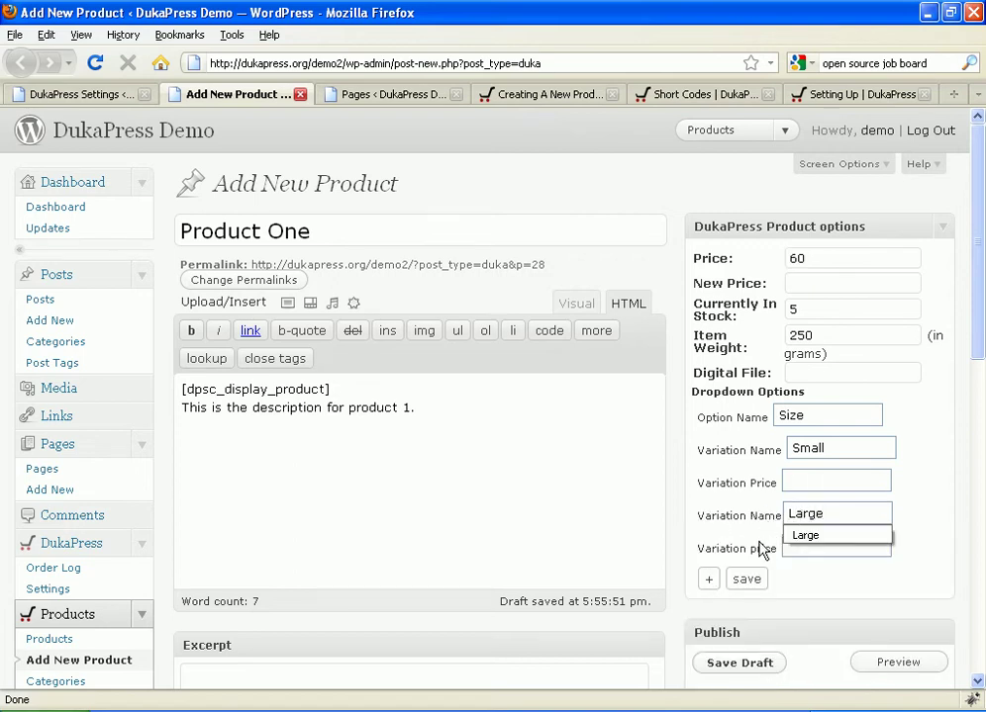
pyautogui.write('ge')
pyautogui.click(798, 549)
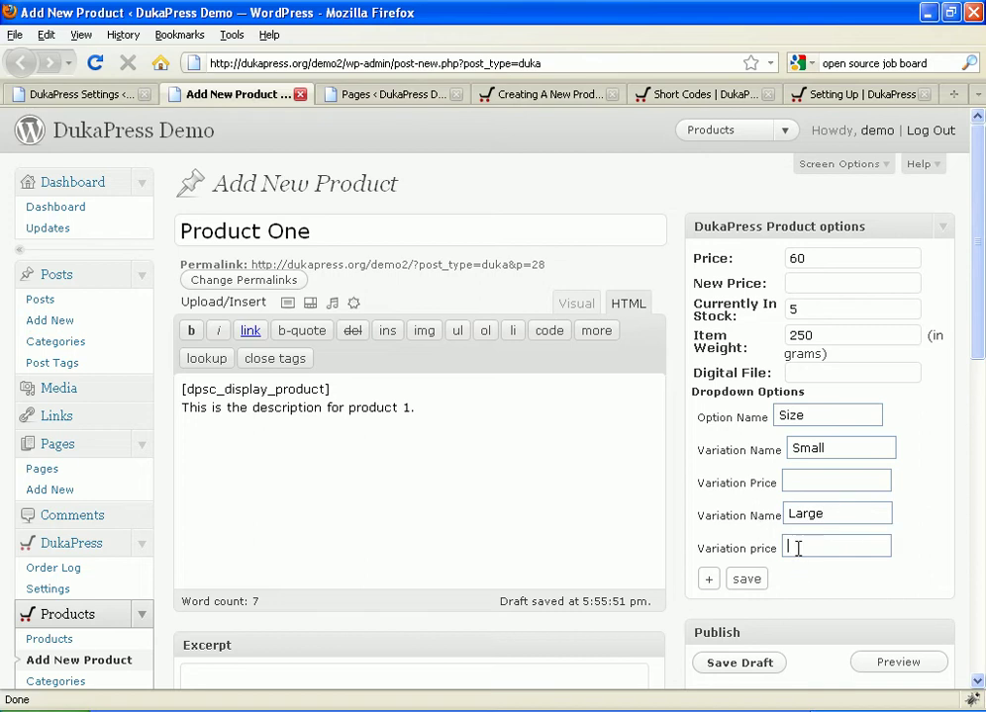
pyautogui.write('25')
pyautogui.click(746, 580)
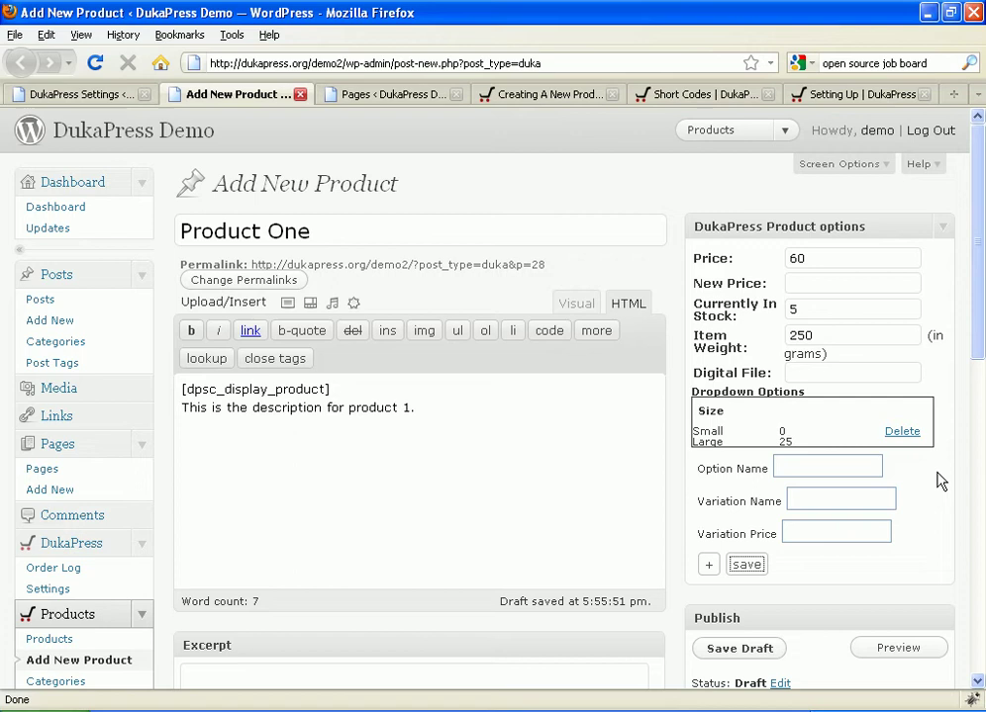
pyautogui.scroll(-10, 950, 475)
pyautogui.scroll(8, 983, 463)
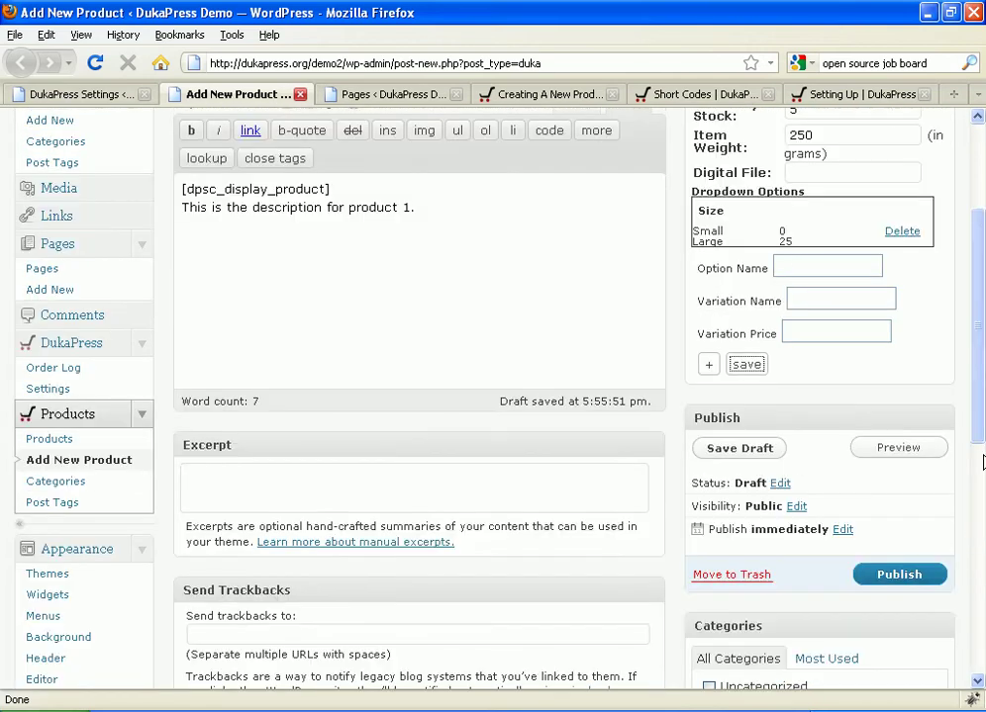
pyautogui.scroll(2, 983, 462)
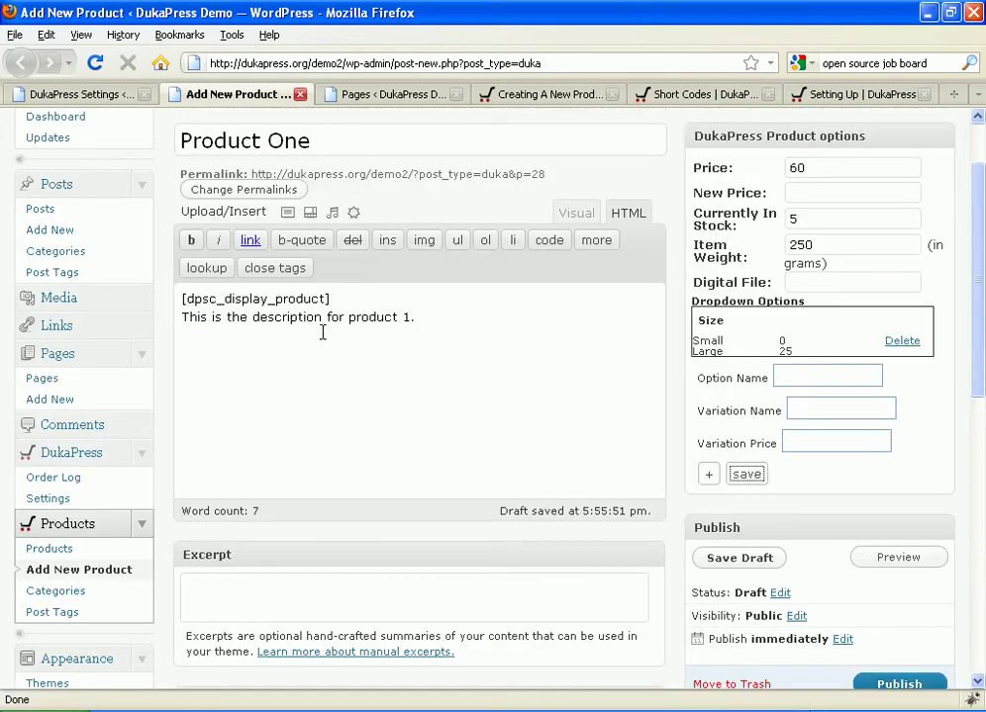
# Step: Upload Goatman-Mask.jpg to Product One's gallery, save all changes and close the image dialog
pyautogui.click(288, 217)
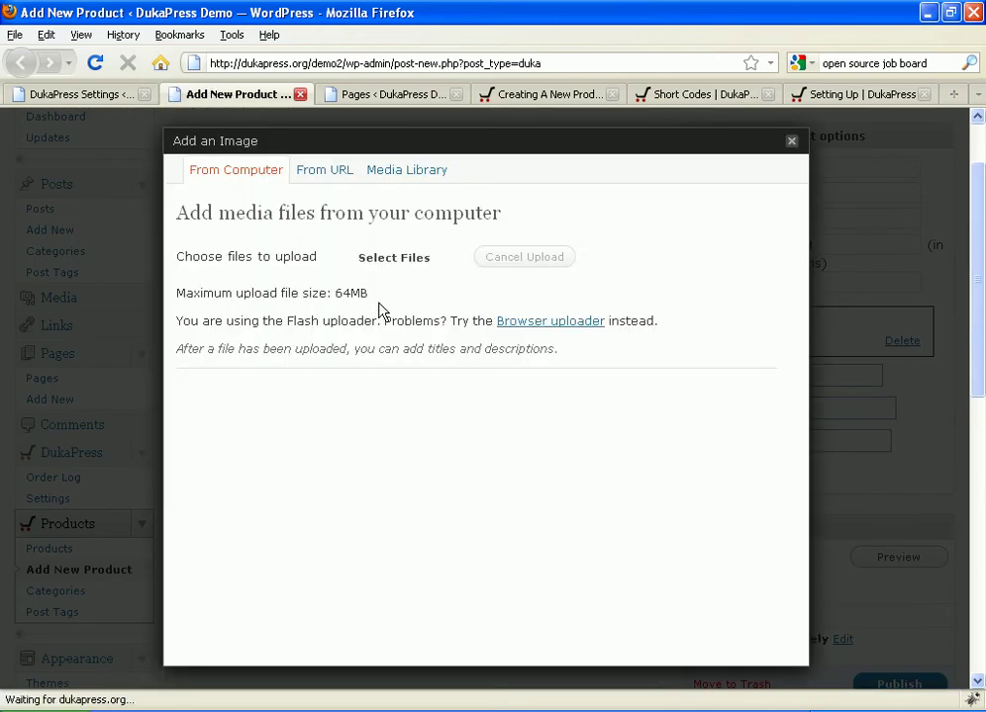
pyautogui.click(395, 259)
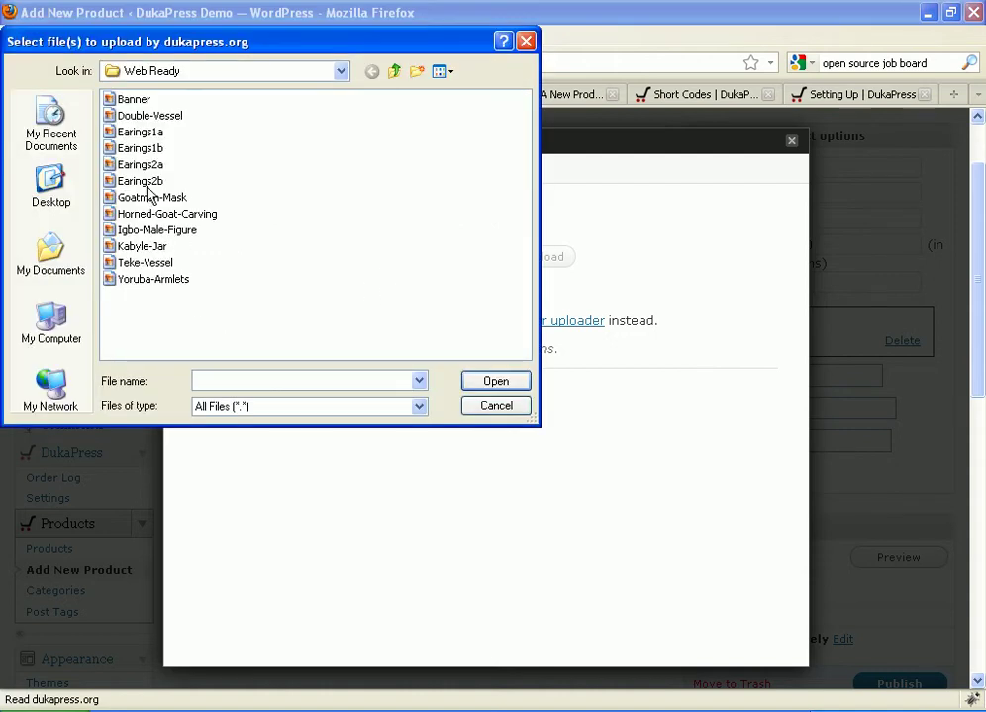
pyautogui.click(150, 197)
pyautogui.click(490, 384)
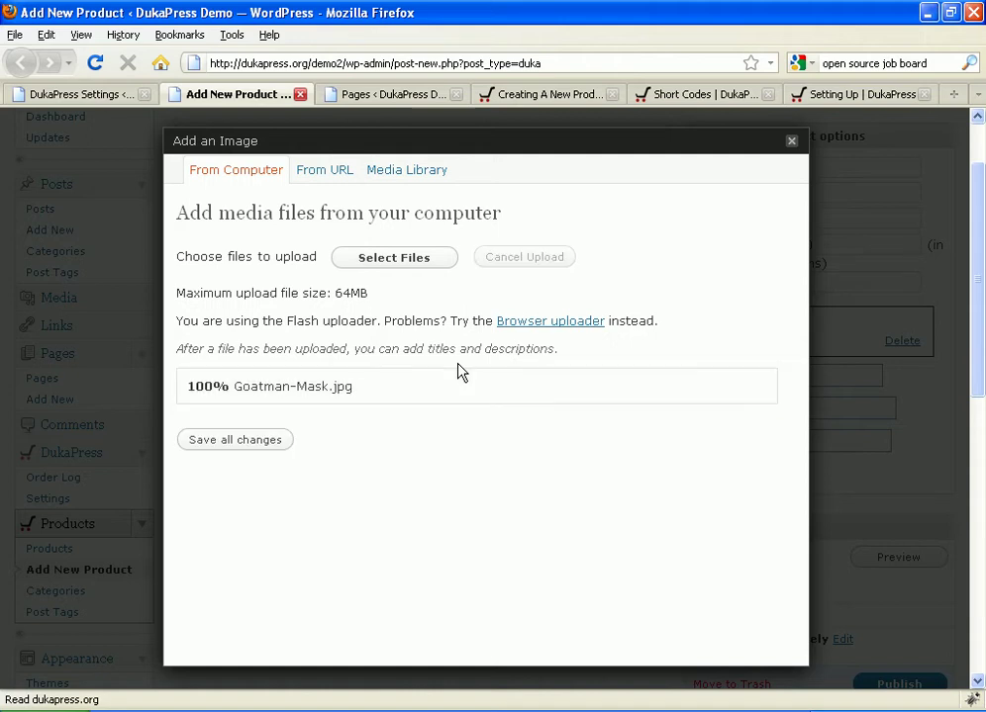
pyautogui.scroll(-2, 305, 411)
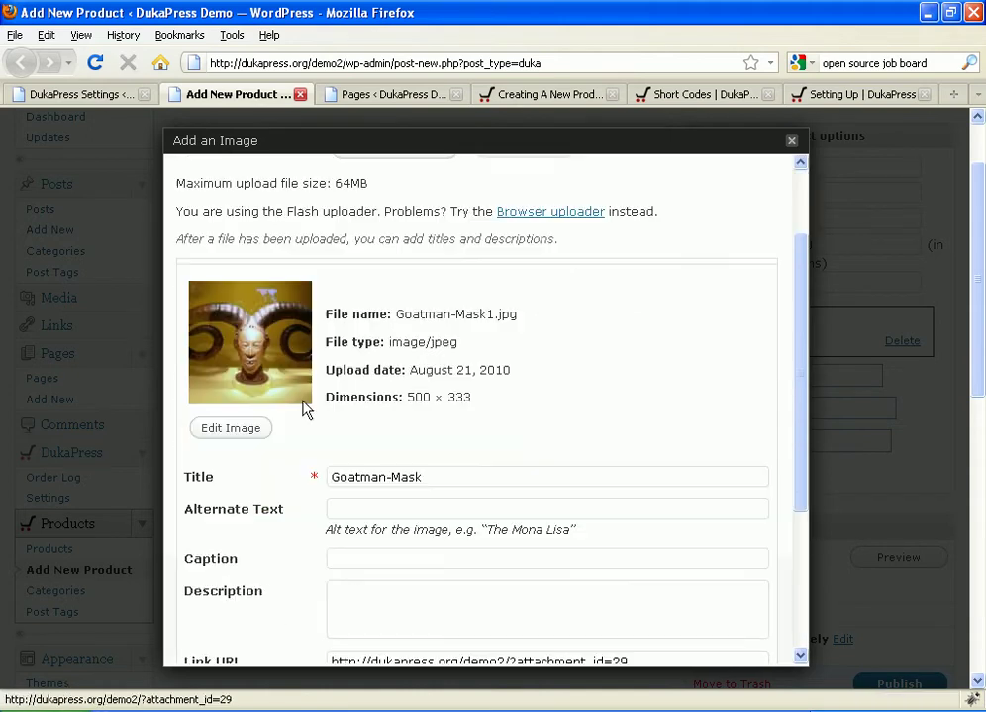
pyautogui.scroll(-4, 305, 410)
pyautogui.click(247, 630)
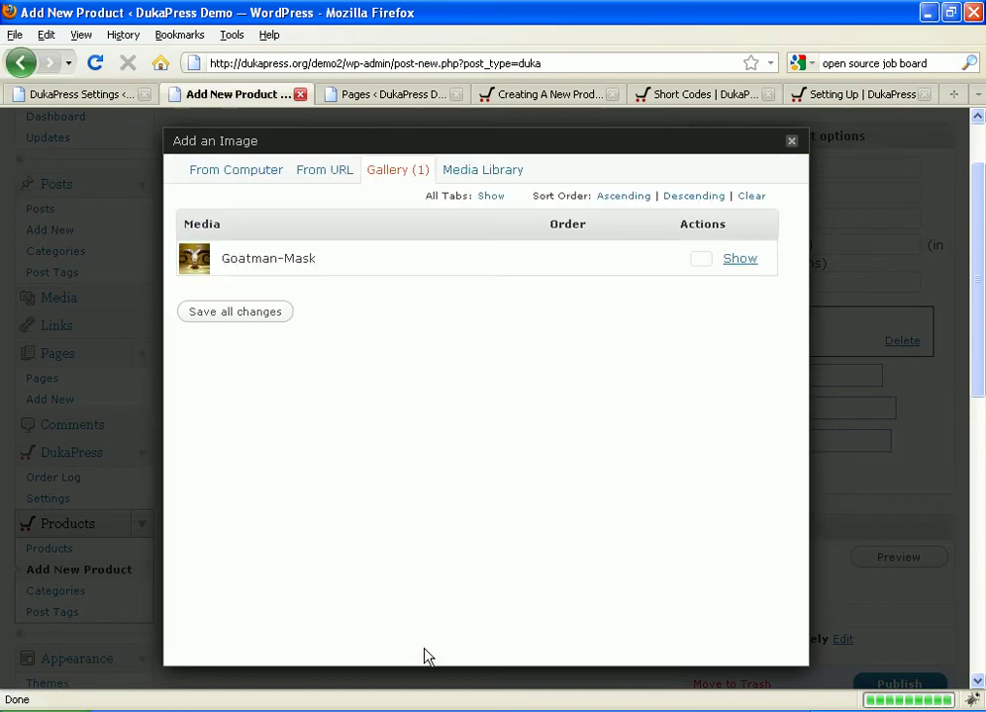
pyautogui.click(791, 145)
# Step: Create a new African Art category and assign Product One to it
pyautogui.scroll(2, 359, 360)
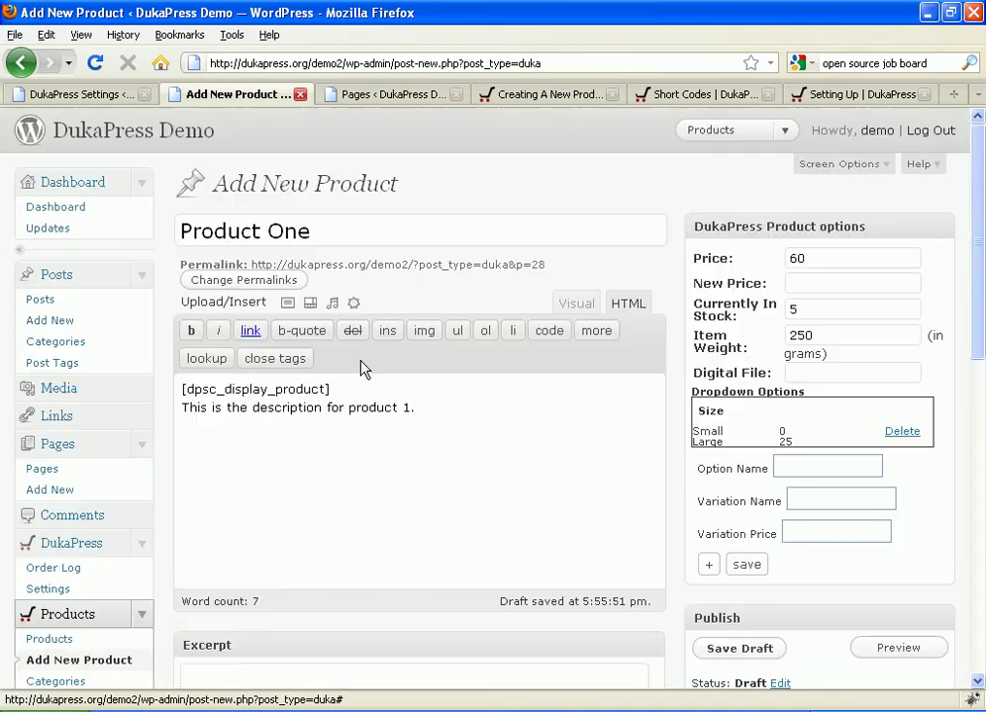
pyautogui.scroll(-10, 360, 360)
pyautogui.scroll(9, 360, 360)
pyautogui.scroll(-6, 359, 360)
pyautogui.scroll(-5, 359, 360)
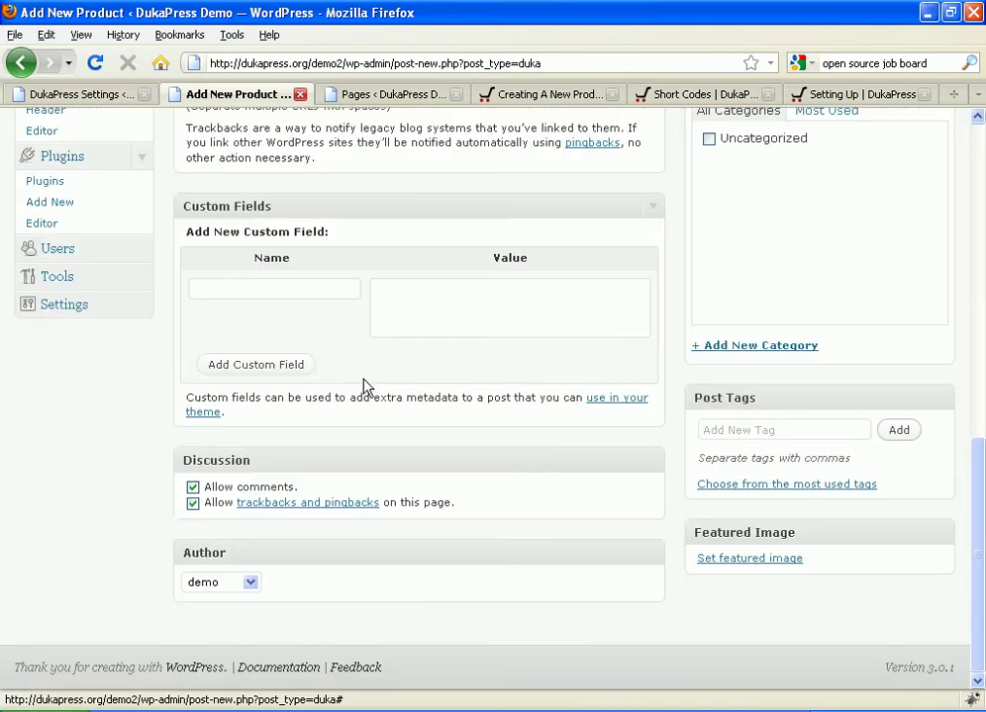
pyautogui.click(193, 487)
pyautogui.click(193, 503)
pyautogui.scroll(10, 194, 482)
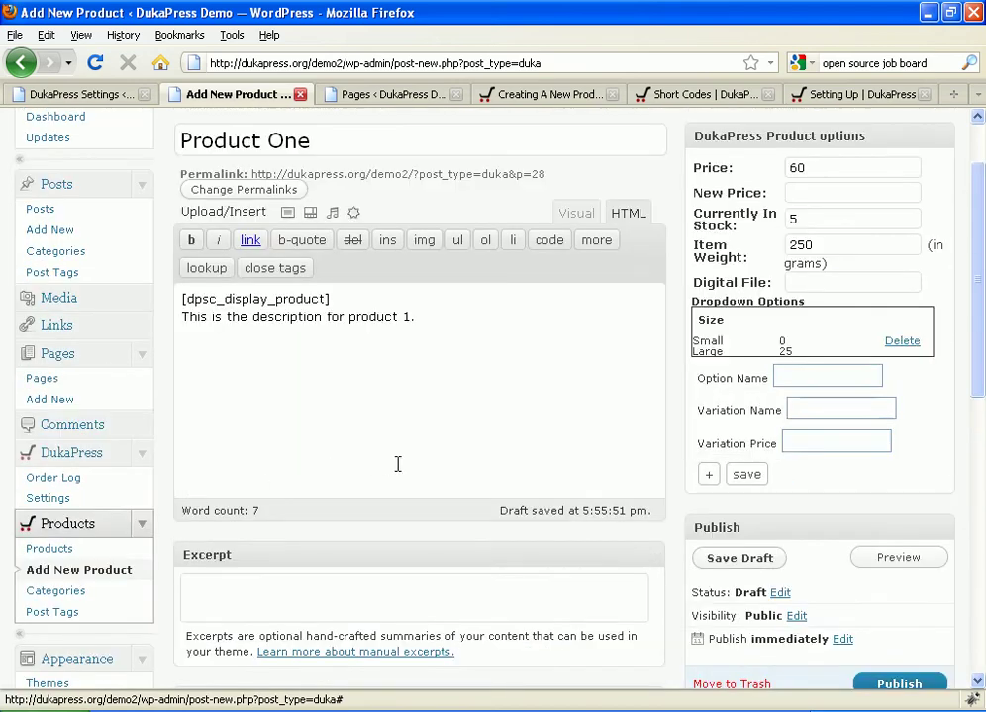
pyautogui.scroll(-10, 397, 464)
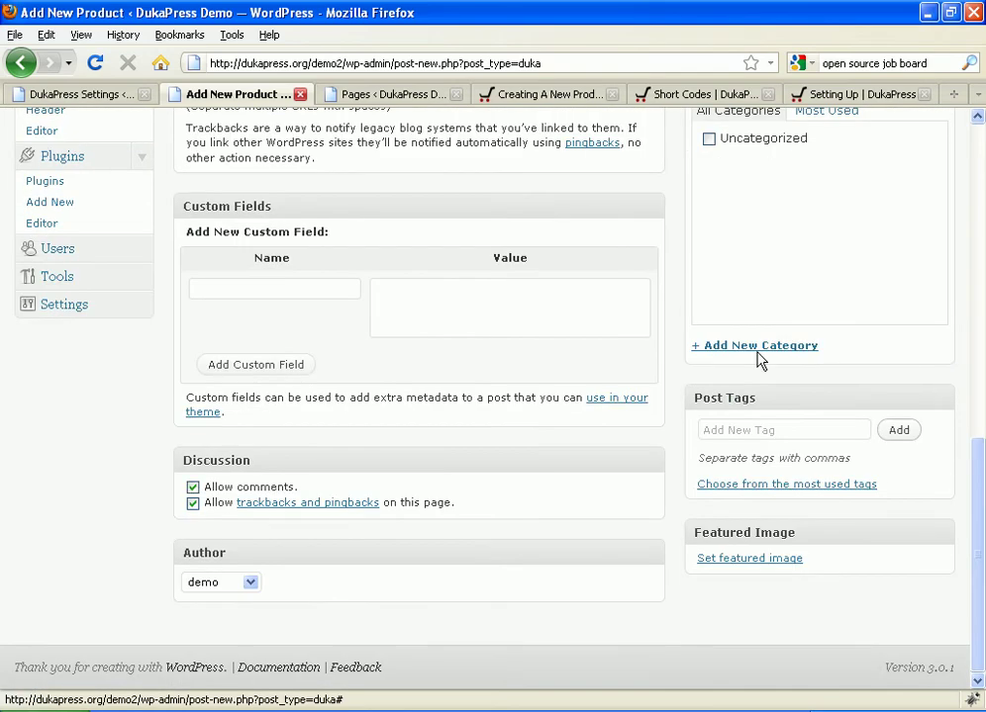
pyautogui.click(761, 349)
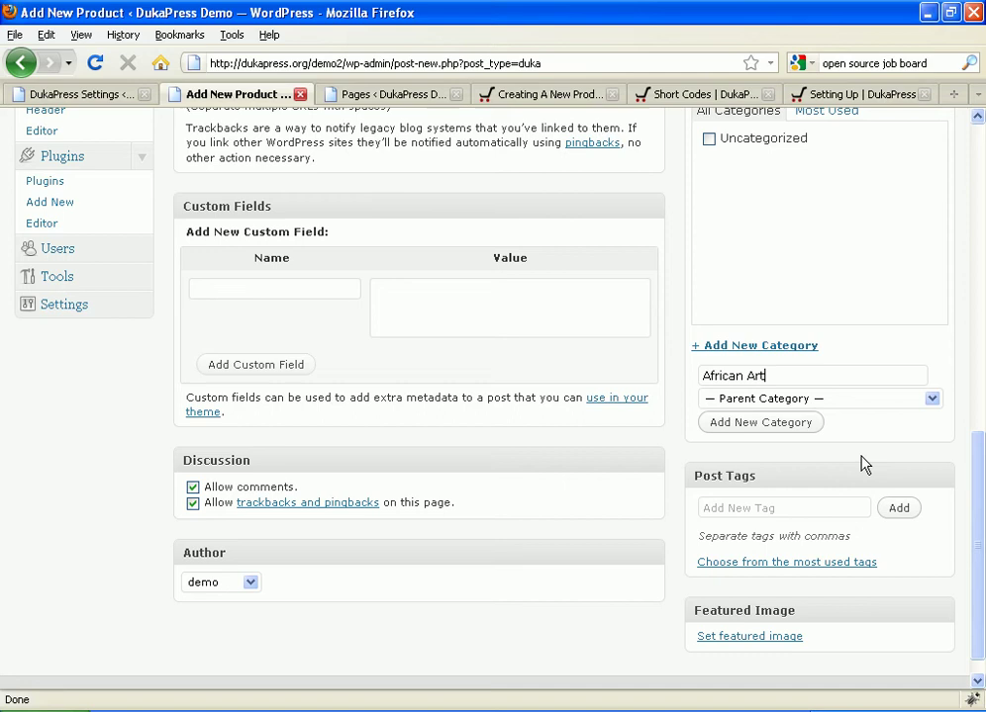
pyautogui.press('Return')
# Step: Publish Product One
pyautogui.scroll(10, 860, 465)
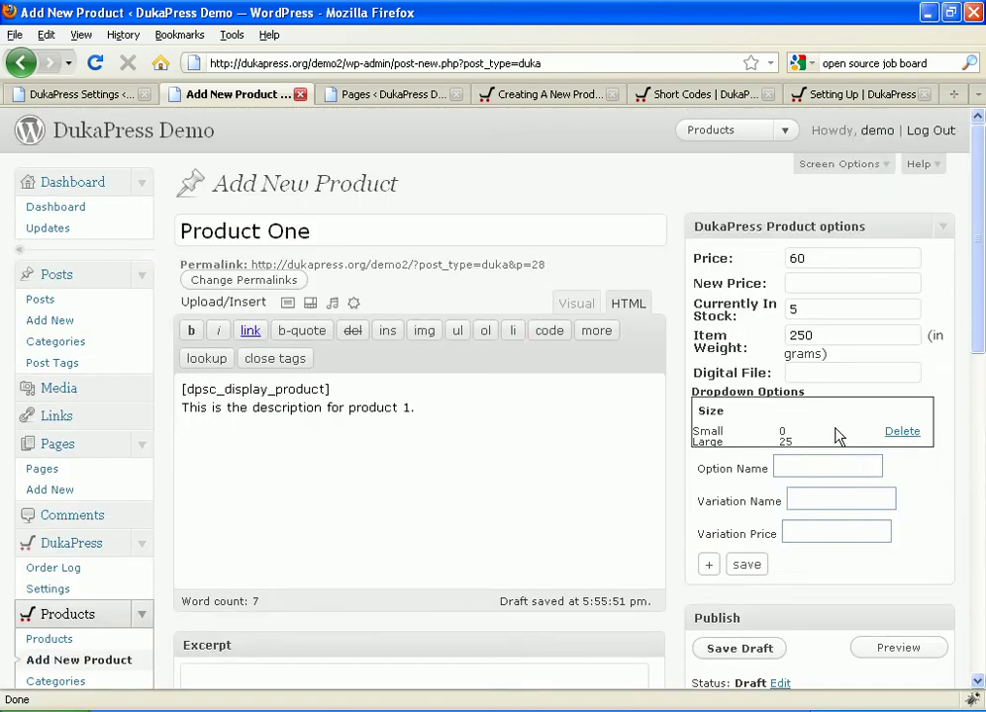
pyautogui.scroll(-4, 761, 380)
pyautogui.click(895, 550)
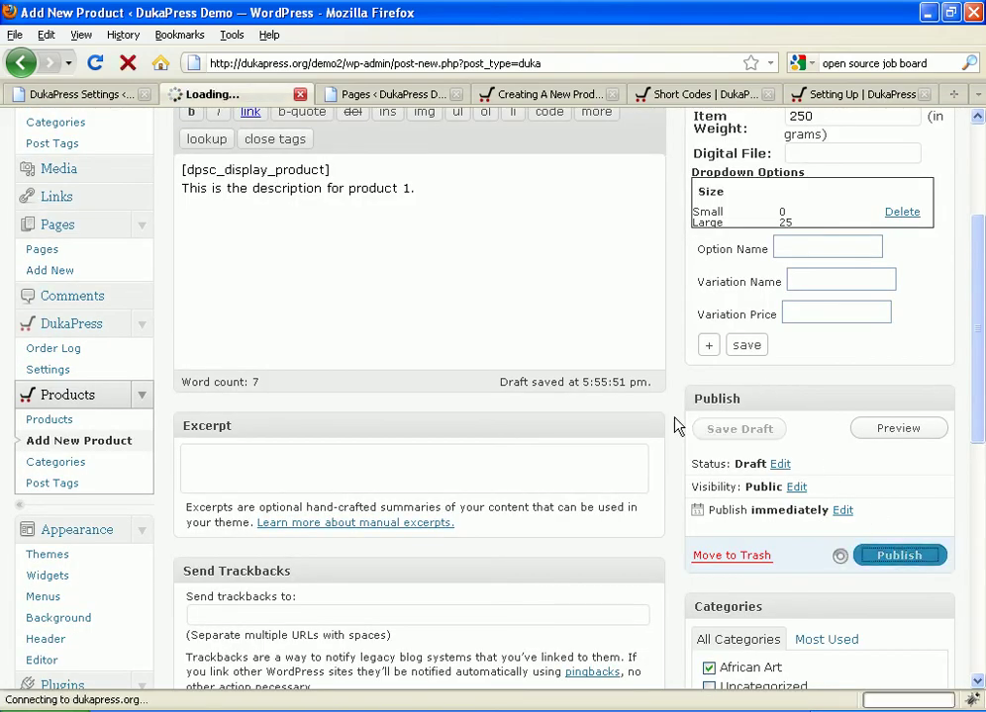
pyautogui.scroll(4, 673, 423)
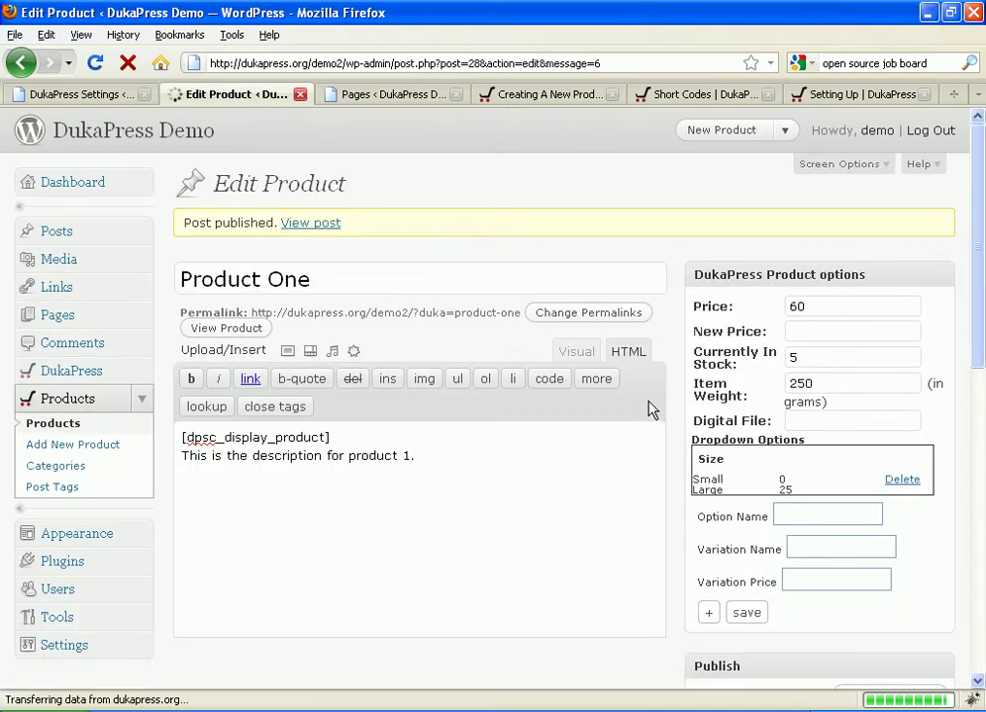
pyautogui.rightClick(329, 225)
pyautogui.click(332, 254)
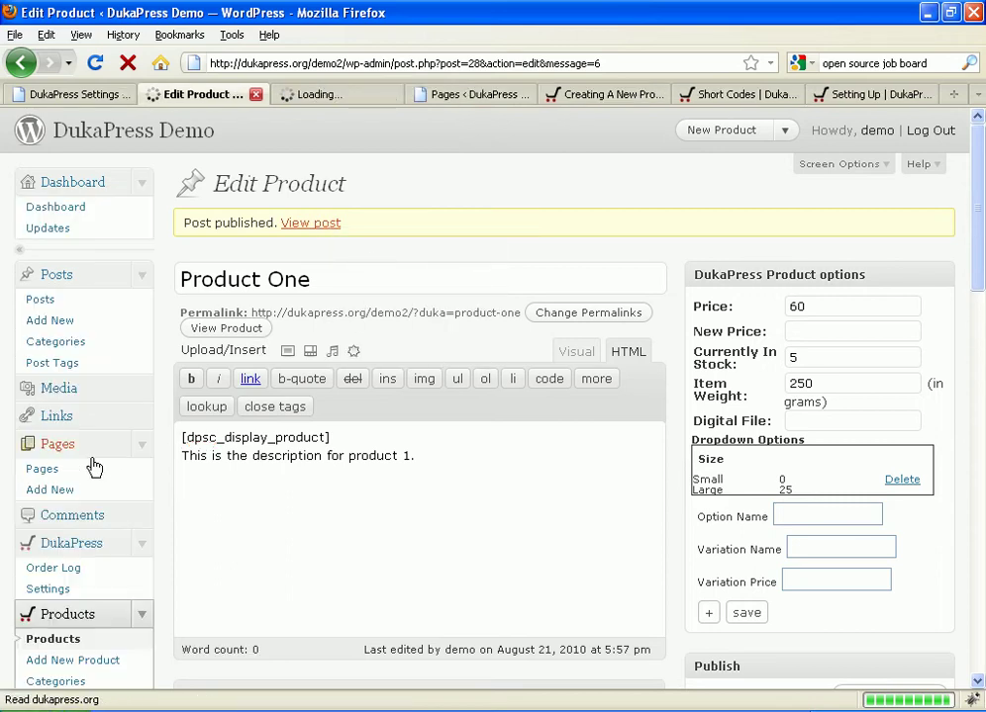
pyautogui.scroll(-4, 106, 491)
pyautogui.click(104, 447)
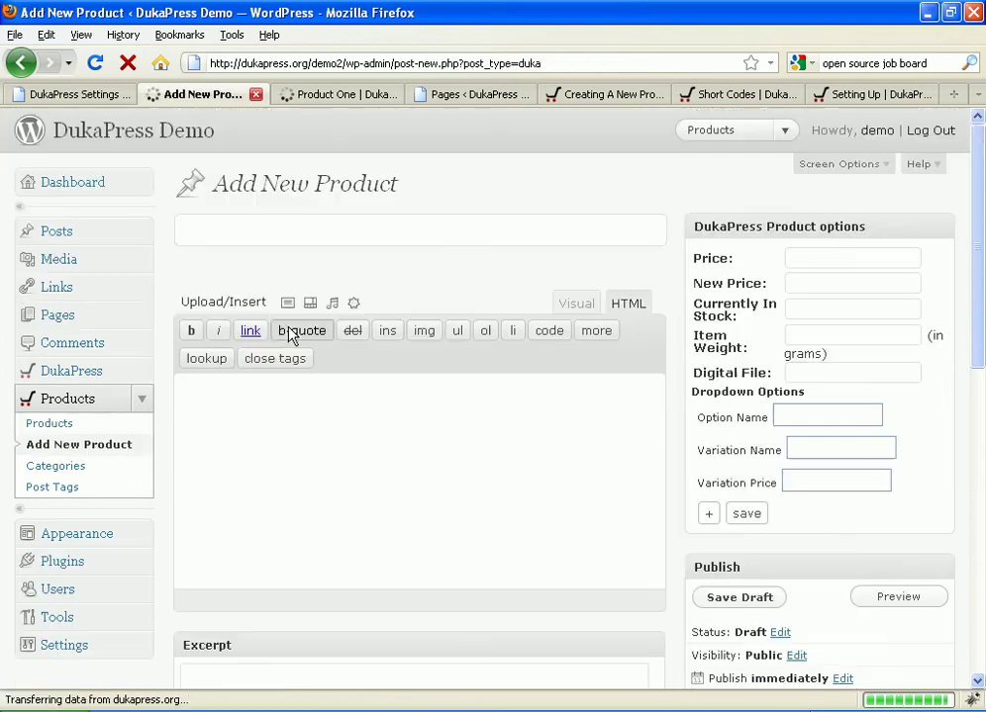
pyautogui.click(320, 97)
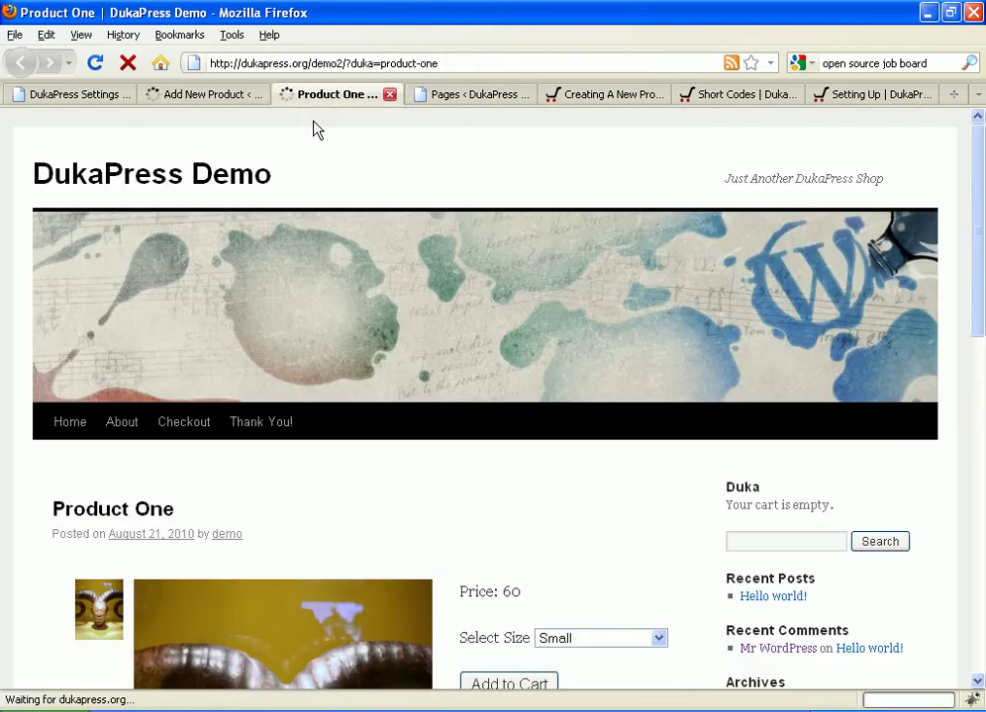
pyautogui.scroll(-6, 353, 282)
pyautogui.scroll(3, 378, 291)
pyautogui.scroll(2, 371, 283)
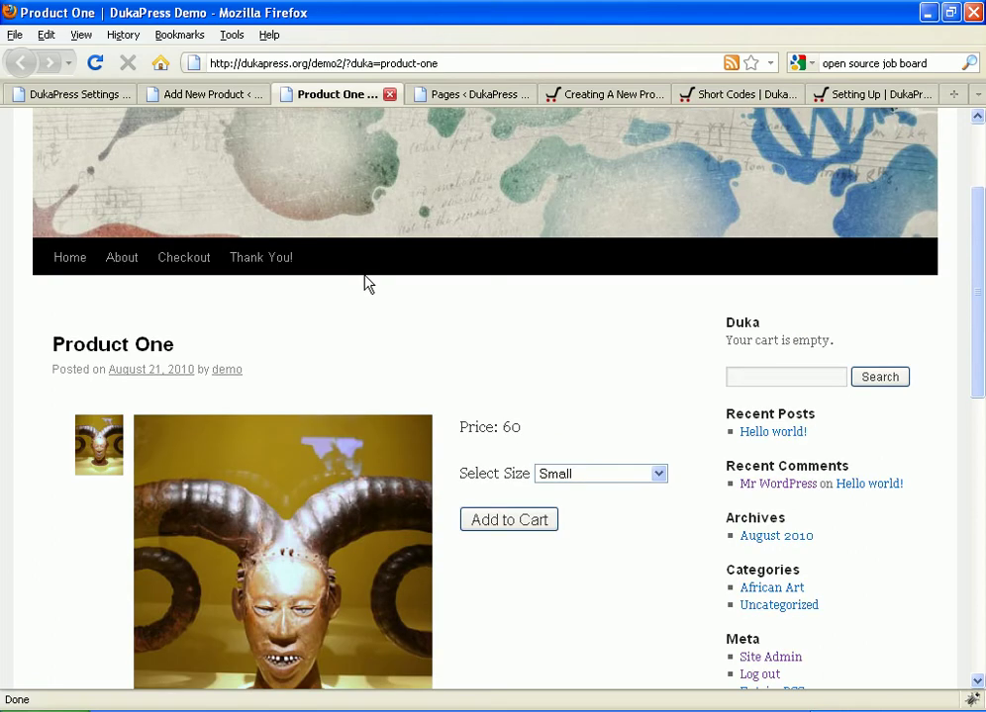
pyautogui.scroll(-6, 366, 284)
pyautogui.scroll(9, 478, 336)
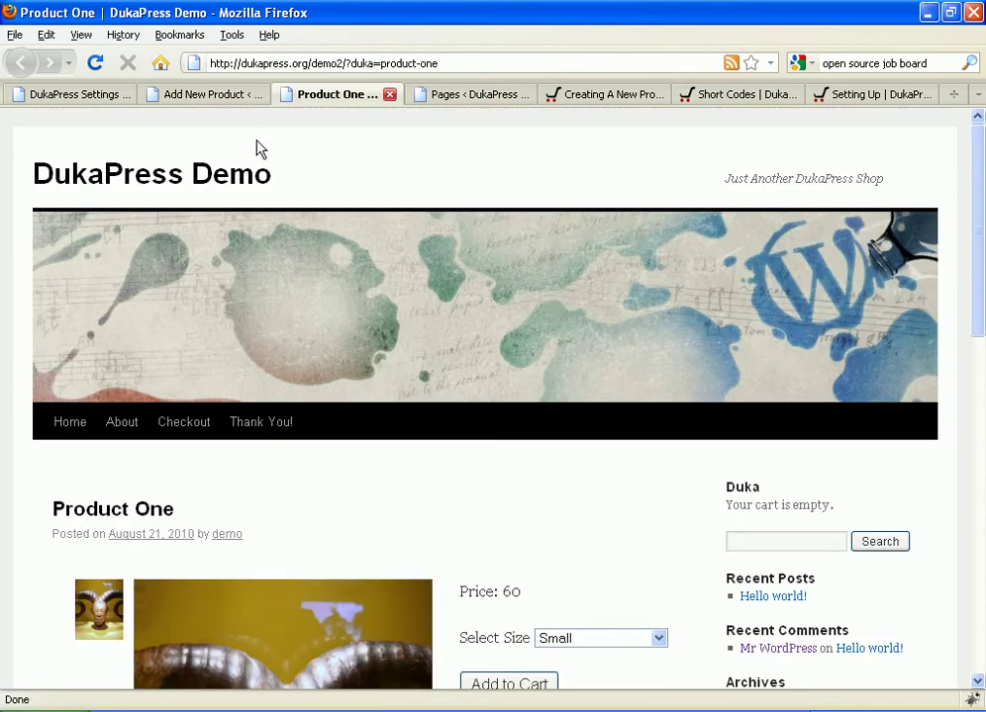
pyautogui.click(222, 97)
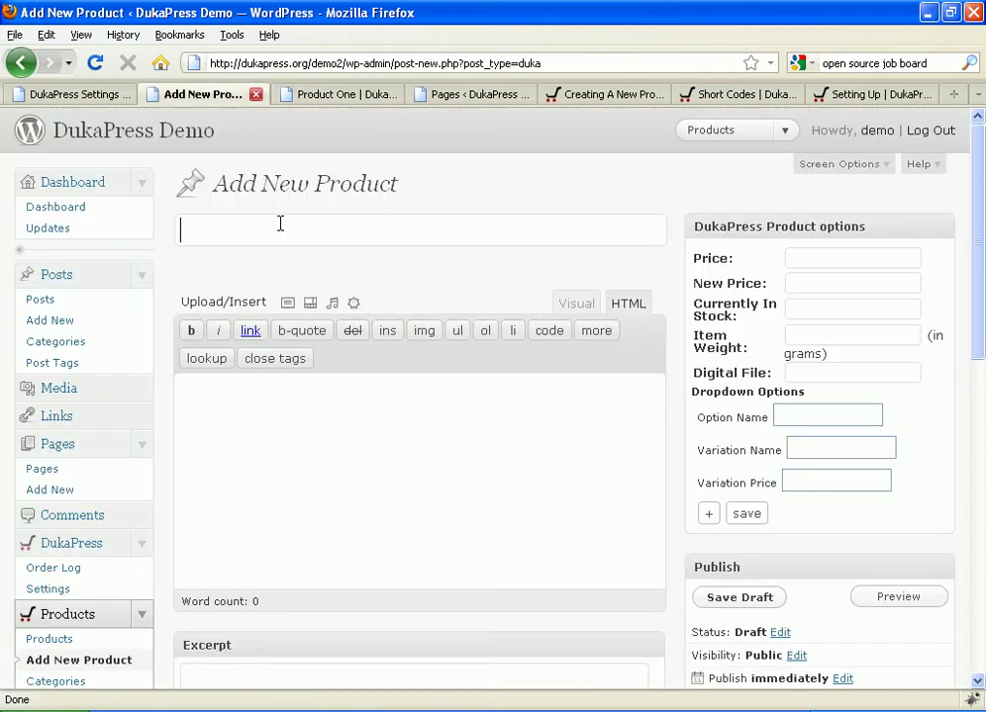
# Step: Title the draft 'Product Two' with the description 'Another description.'
pyautogui.write('product ')
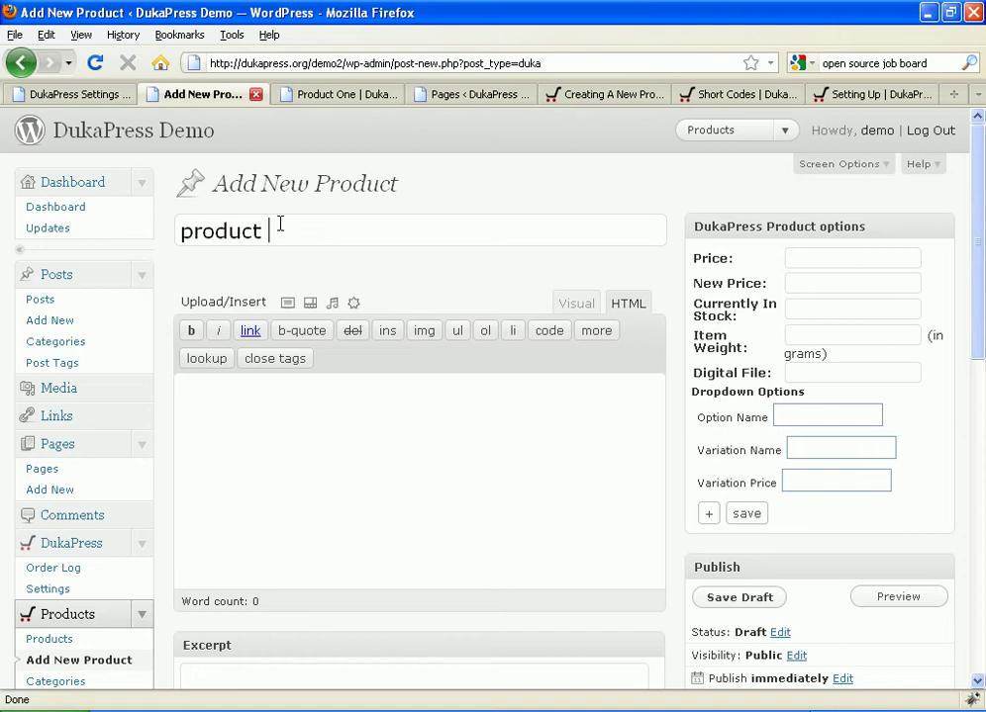
pyautogui.write('two')
pyautogui.click(284, 407)
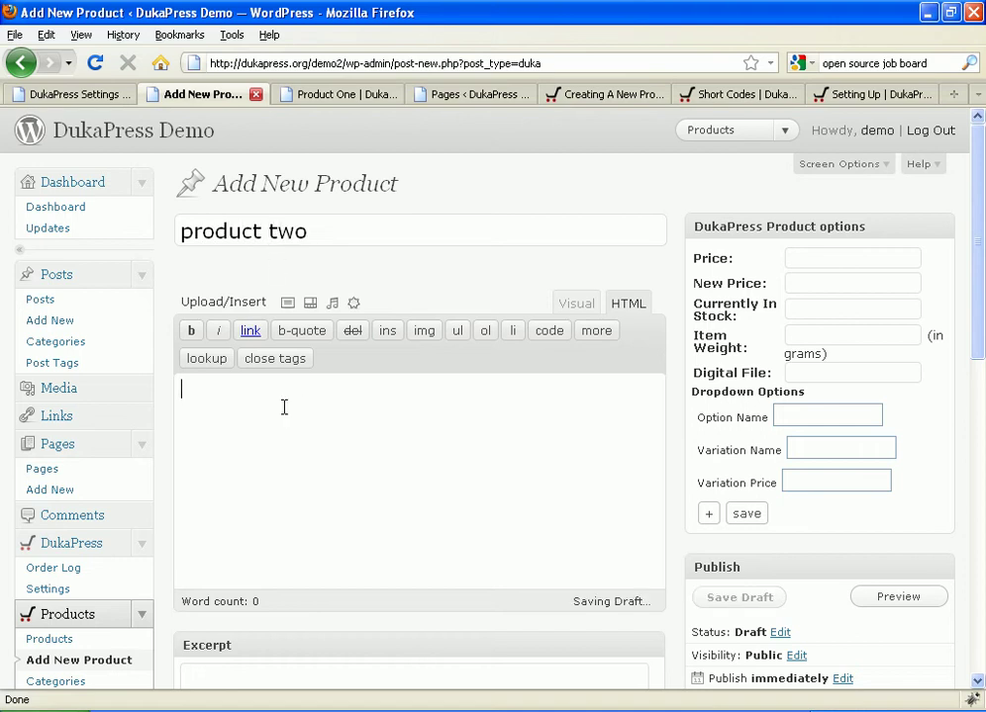
pyautogui.write('Another de')
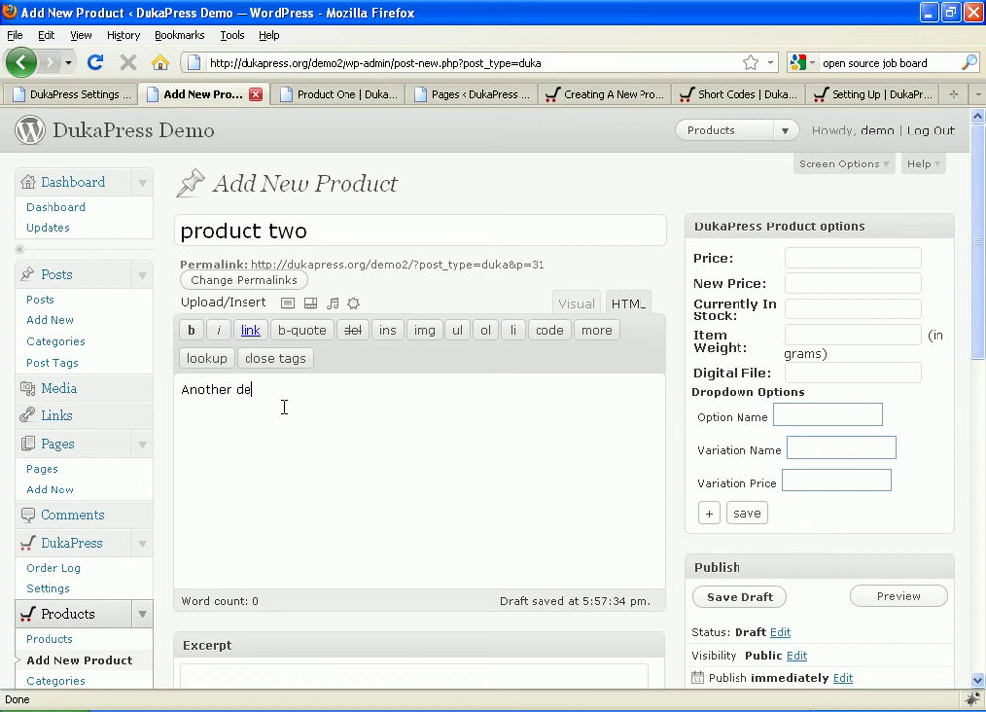
pyautogui.write('scription.')
pyautogui.moveTo(194, 231); pyautogui.dragTo(172, 233)
pyautogui.write('P')
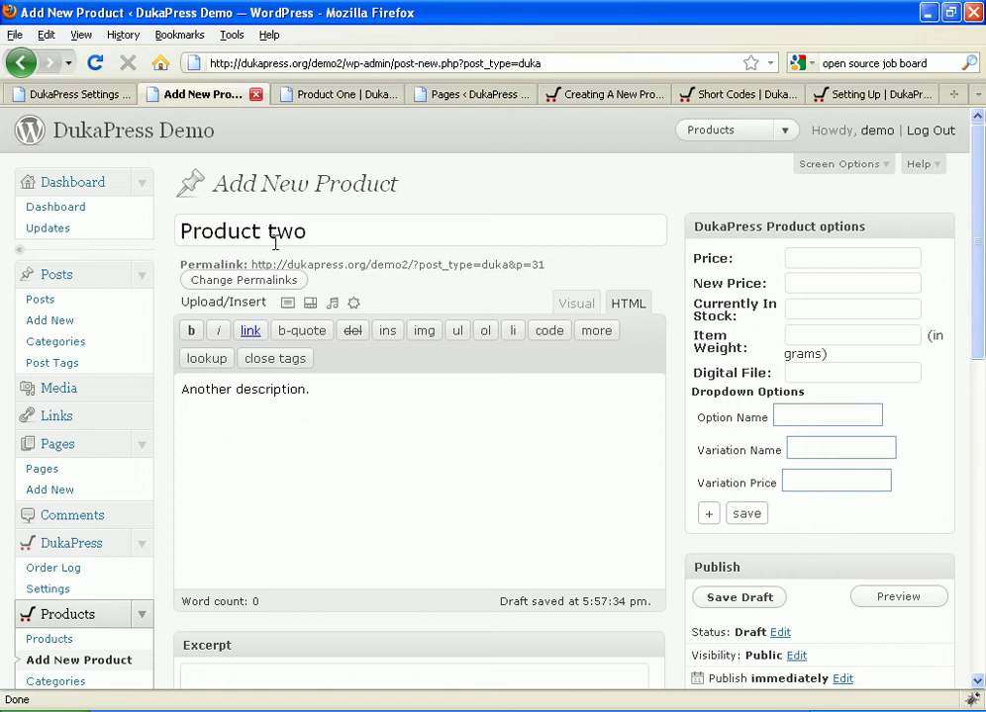
pyautogui.moveTo(278, 235); pyautogui.dragTo(269, 241)
pyautogui.write('T')
# Step: Copy the [dpsc_display_product] shortcode from the docs above the description and open Add an Image
pyautogui.click(618, 96)
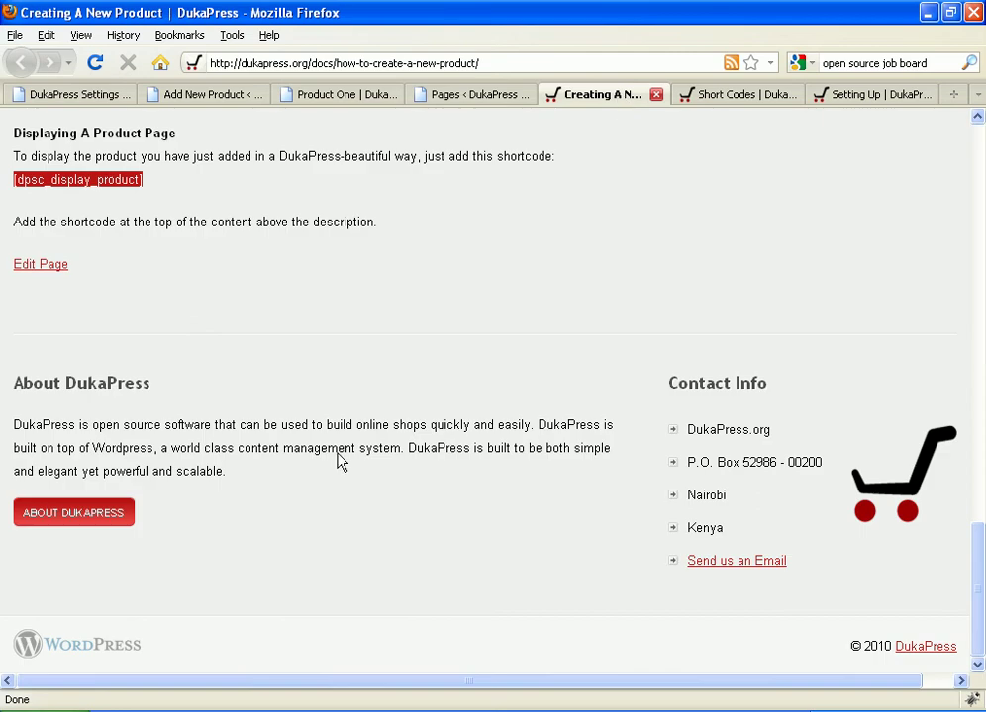
pyautogui.rightClick(95, 176)
pyautogui.click(124, 190)
pyautogui.click(212, 95)
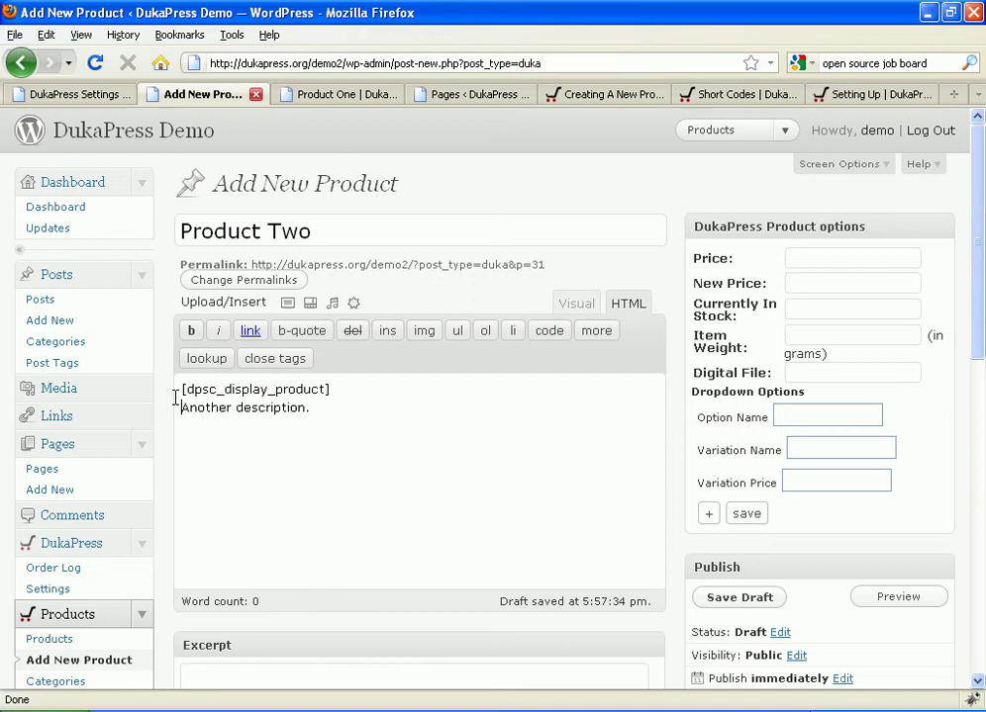
pyautogui.click(286, 303)
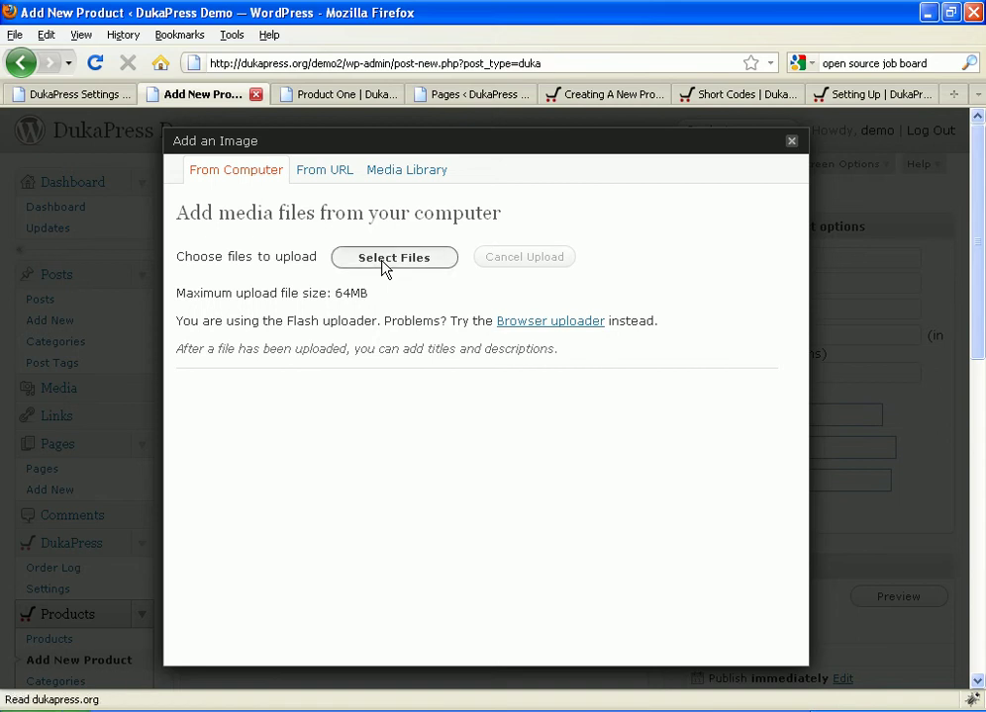
# Step: Upload Earings2a.jpg to Product Two's gallery, save all changes and close the image dialog
pyautogui.click(383, 262)
pyautogui.click(148, 165)
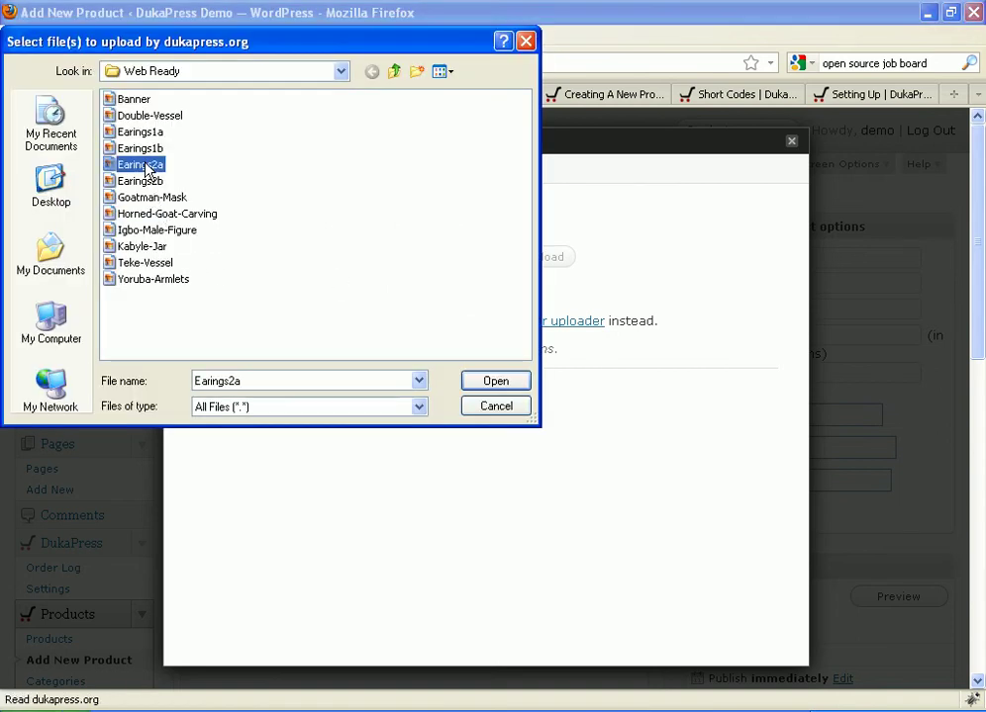
pyautogui.click(492, 381)
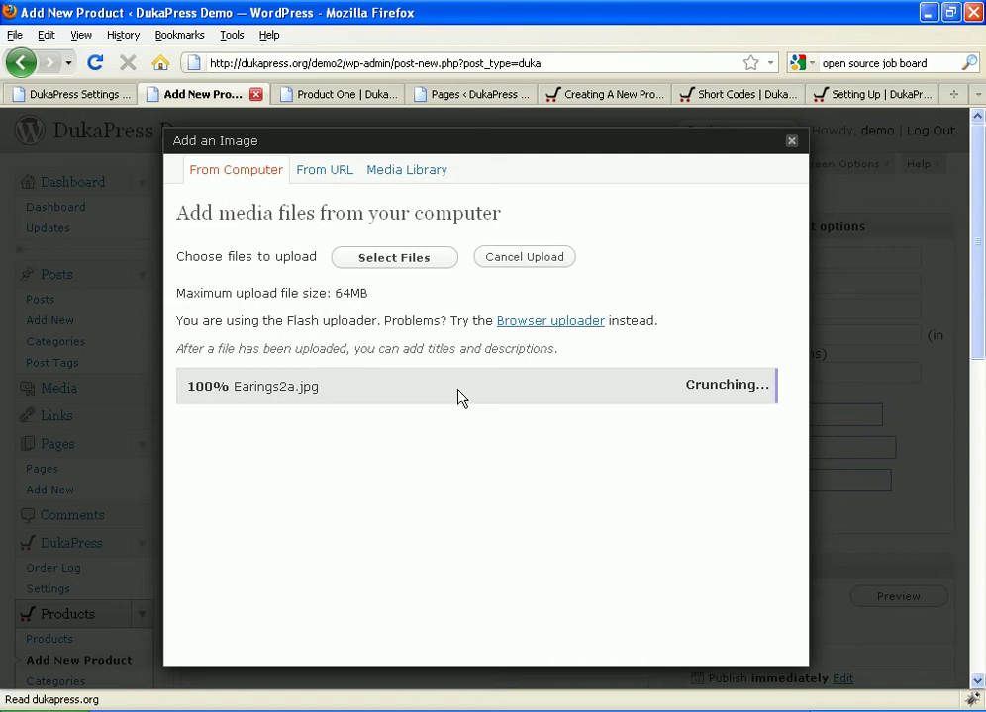
pyautogui.scroll(-2, 455, 394)
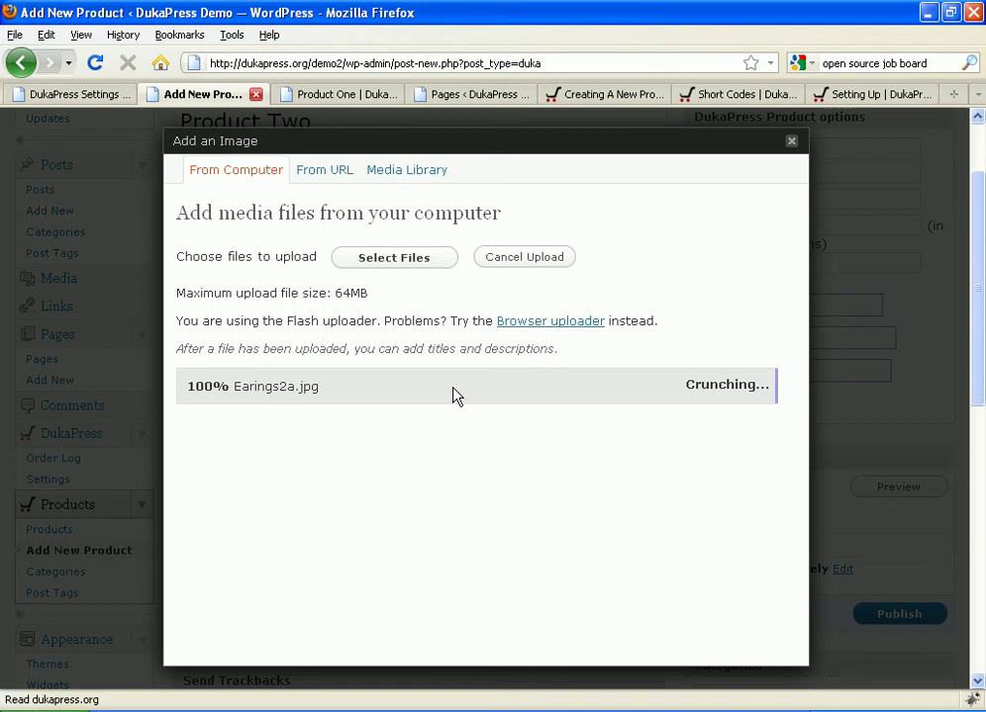
pyautogui.scroll(2, 455, 396)
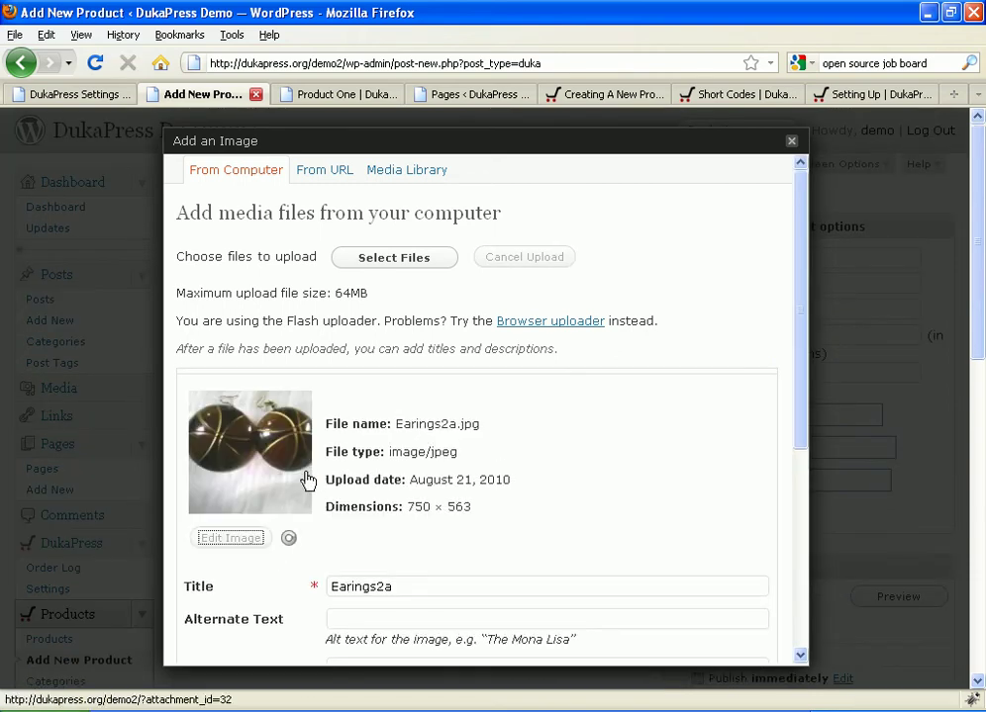
pyautogui.scroll(-4, 297, 495)
pyautogui.scroll(-2, 277, 544)
pyautogui.click(249, 634)
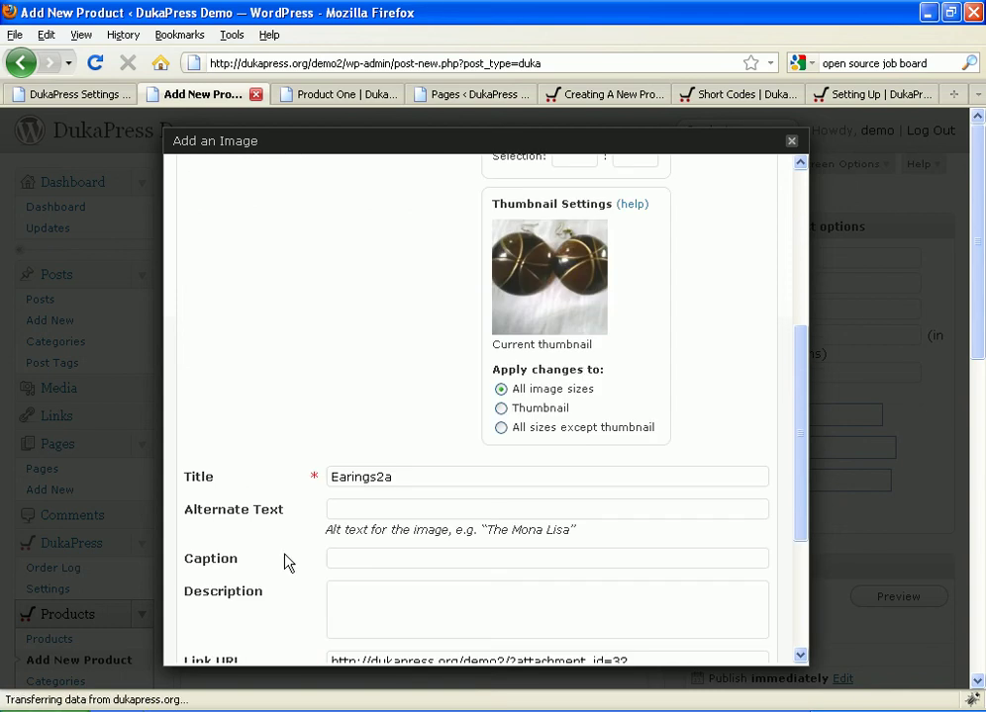
pyautogui.click(275, 629)
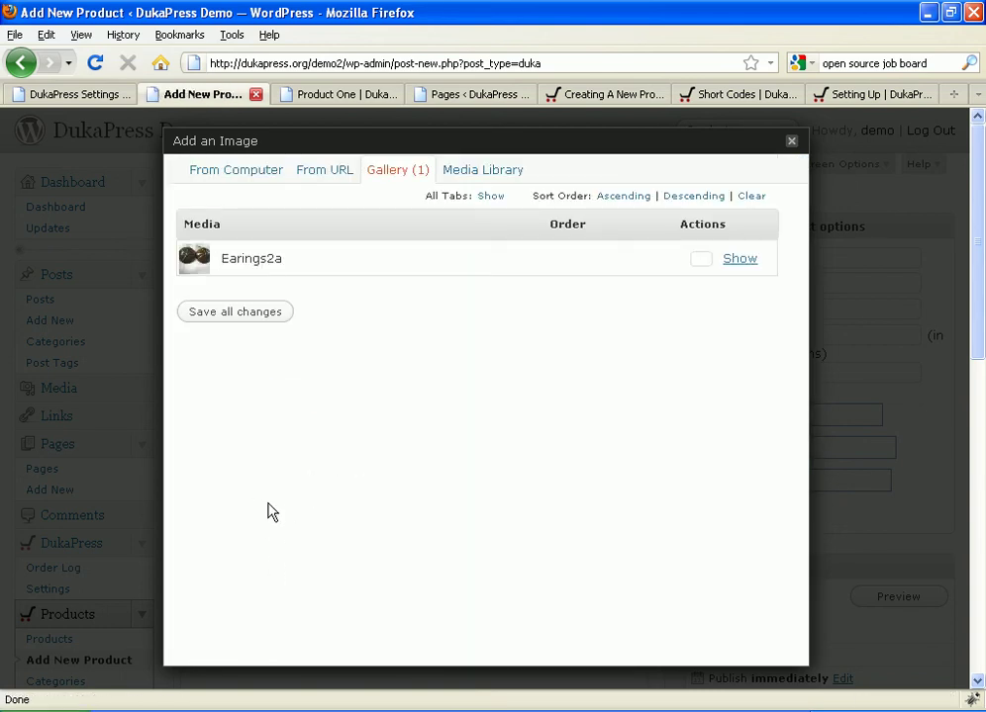
pyautogui.click(792, 145)
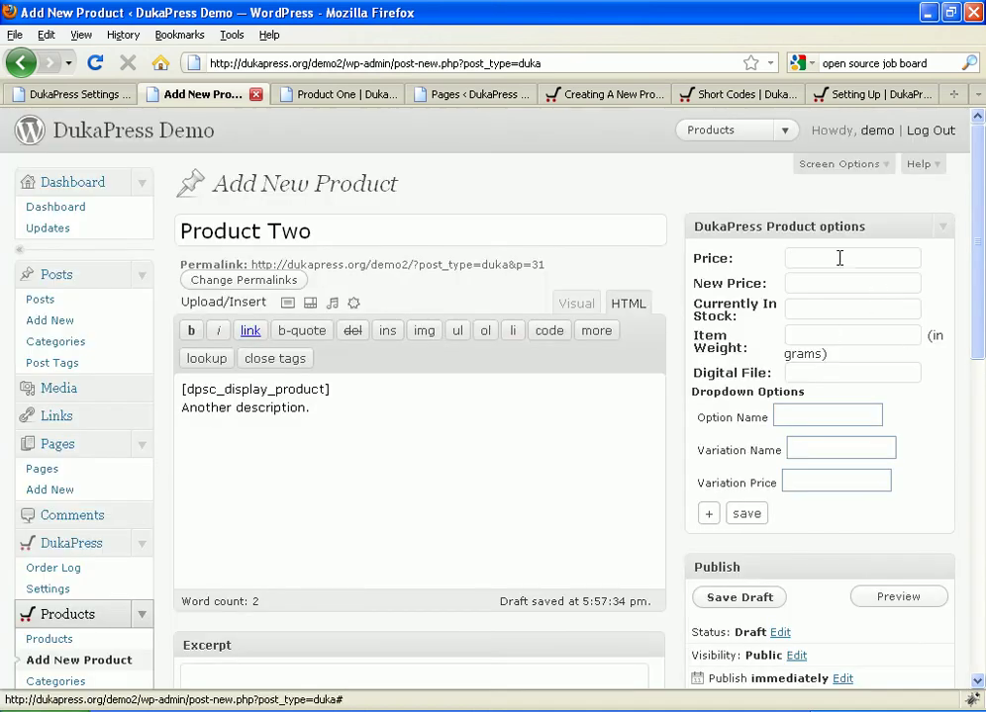
# Step: Publish Product Two with price 50 and item weight 520 grams
pyautogui.click(840, 258)
pyautogui.write('50')
pyautogui.click(795, 333)
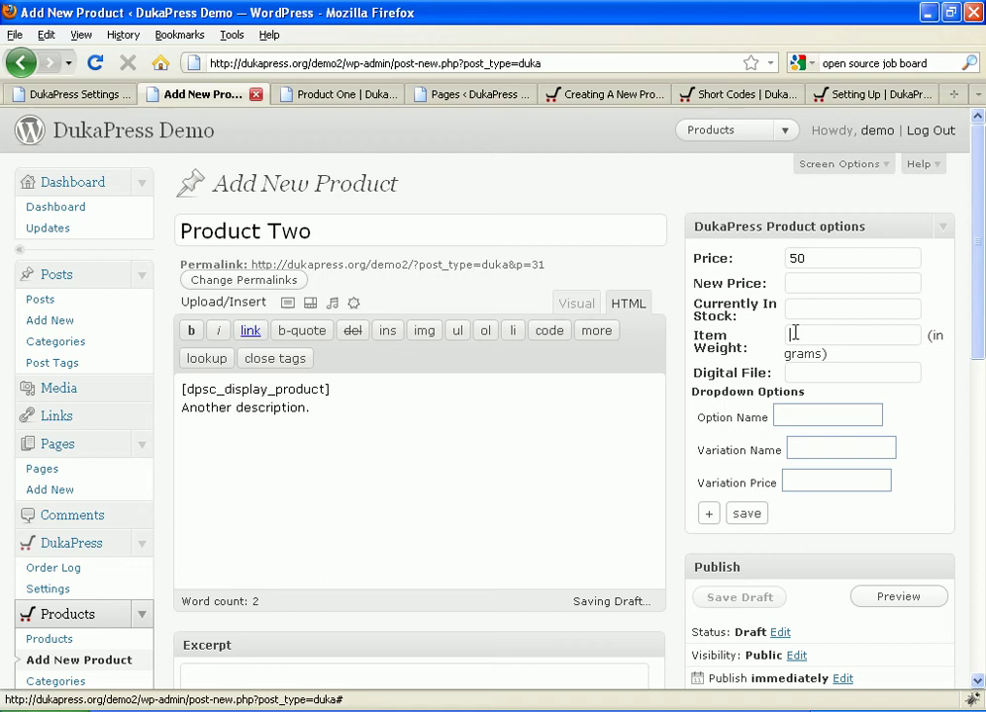
pyautogui.write('520')
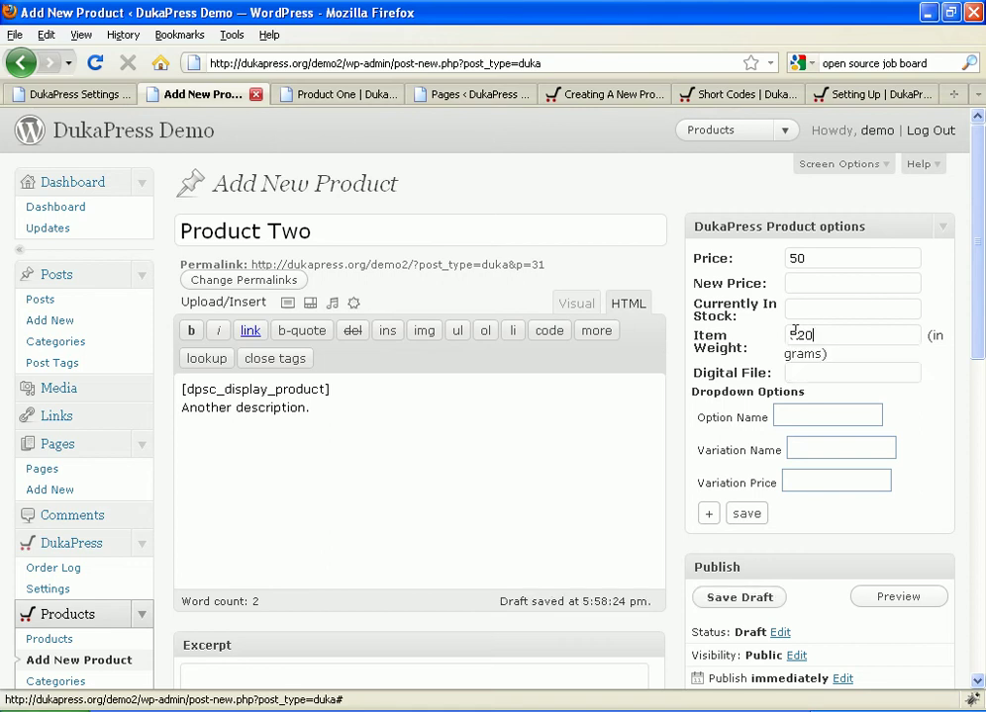
pyautogui.scroll(-8, 770, 356)
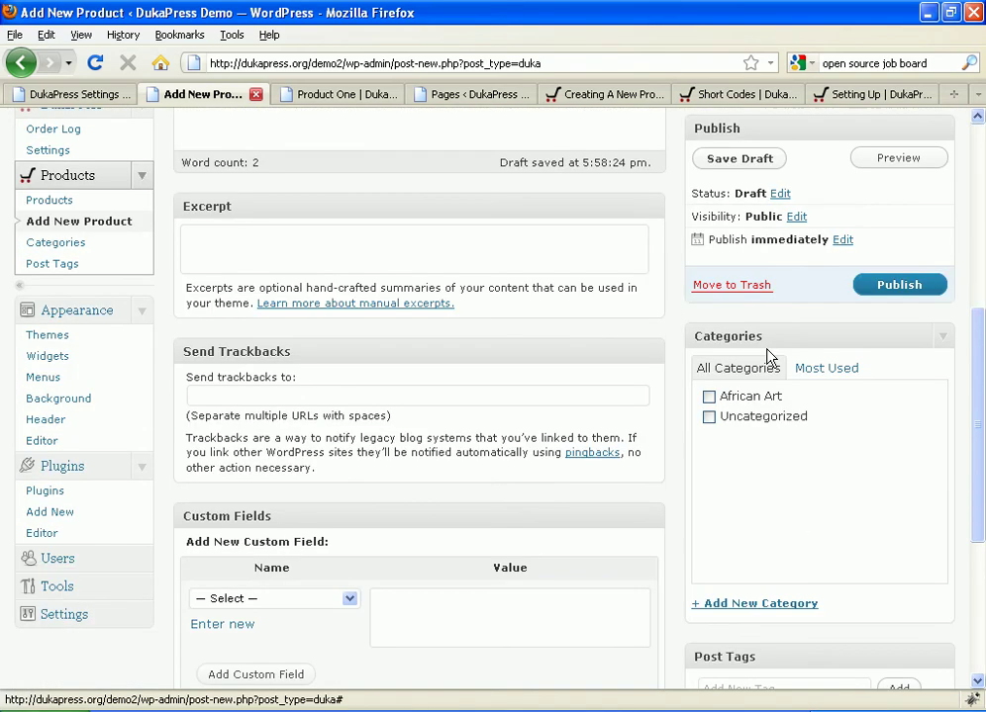
pyautogui.scroll(6, 768, 351)
pyautogui.click(886, 616)
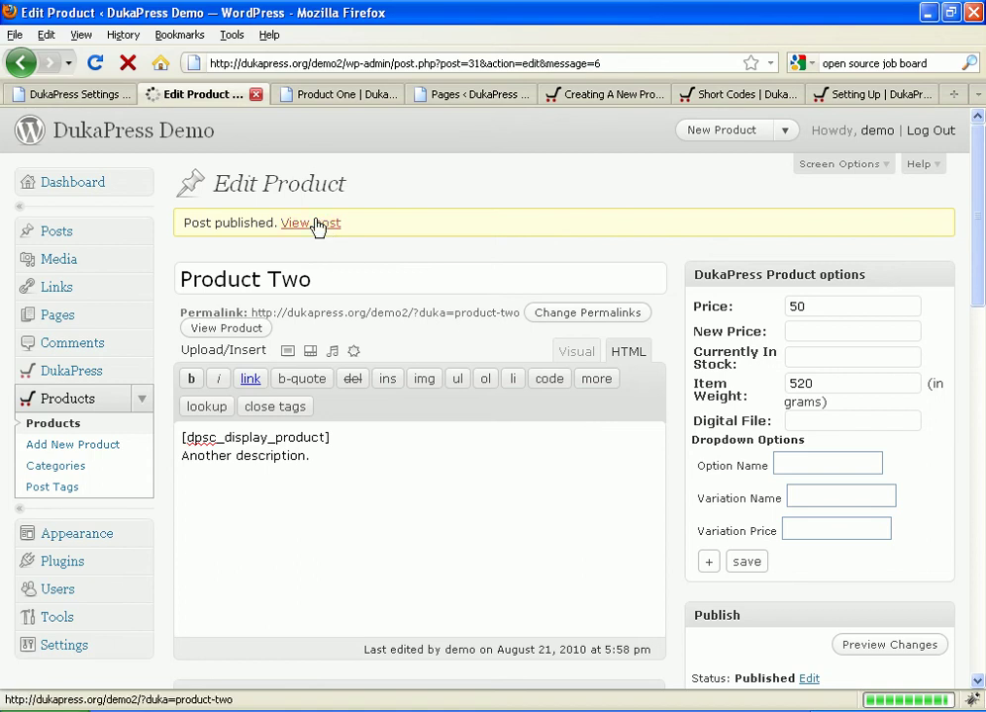
# Step: Open Product Two's live page in a new tab and view Product One's live page
pyautogui.rightClick(317, 225)
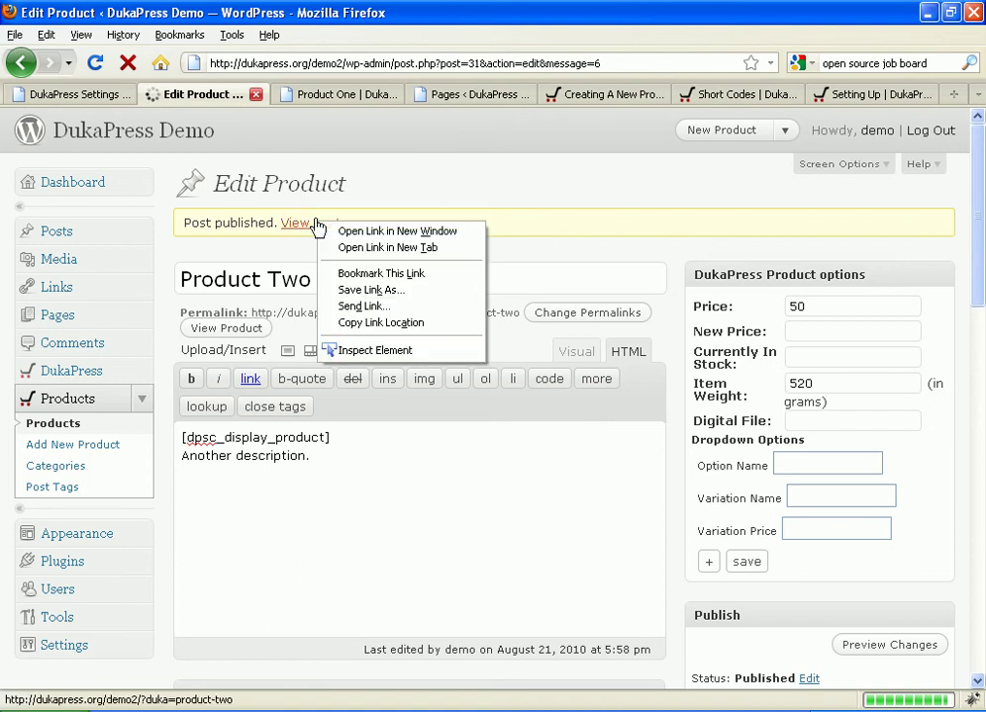
pyautogui.click(331, 250)
pyautogui.click(414, 96)
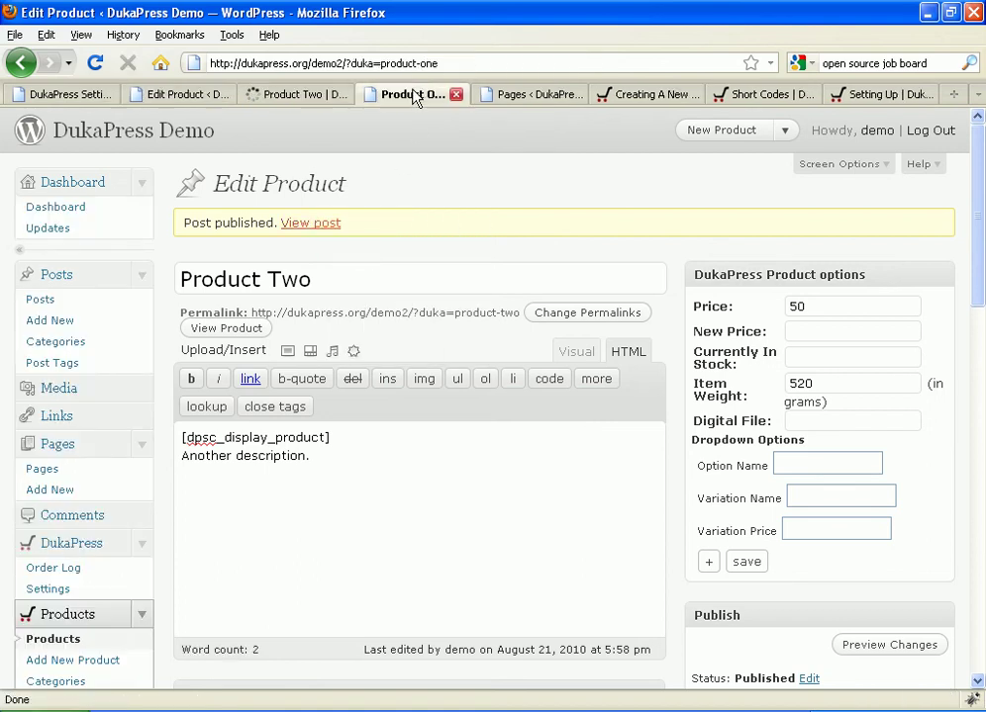
pyautogui.scroll(-10, 308, 378)
# Step: Check the enlarged images on the live Product One and Product Two pages, then return to Product Two's editor
pyautogui.scroll(6, 309, 382)
pyautogui.scroll(-2, 308, 376)
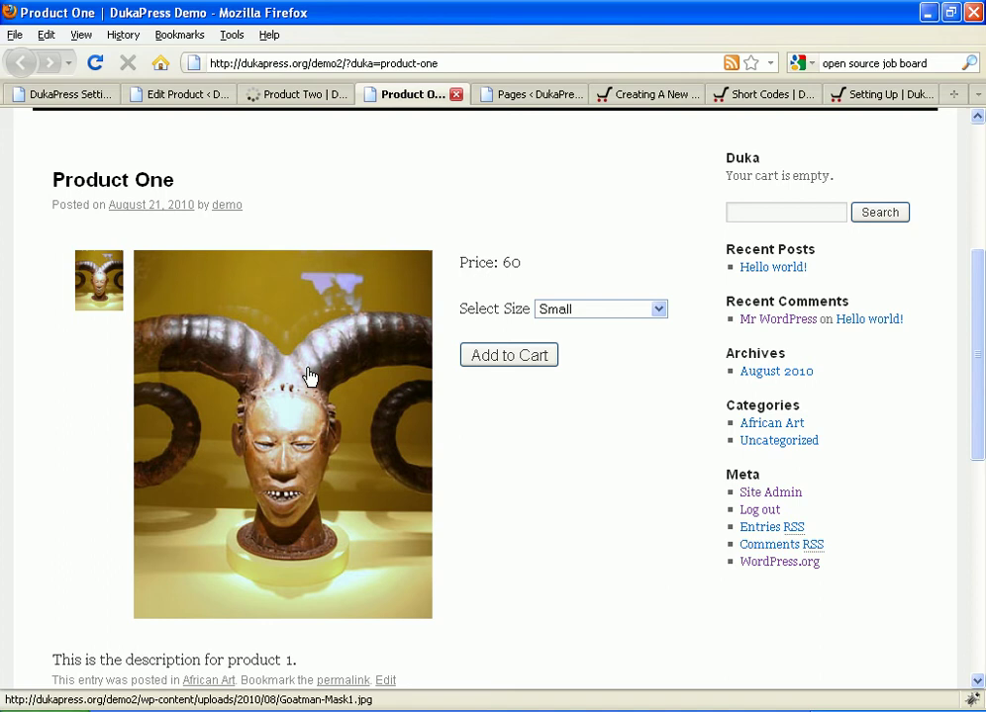
pyautogui.click(308, 376)
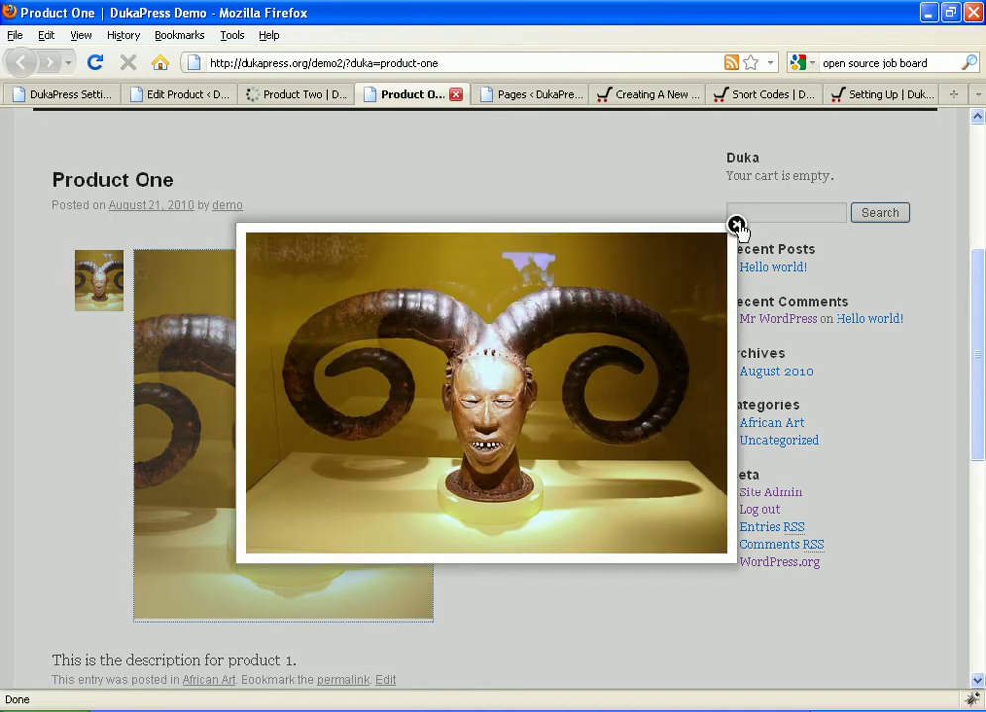
pyautogui.click(736, 224)
pyautogui.click(289, 95)
pyautogui.scroll(-5, 337, 325)
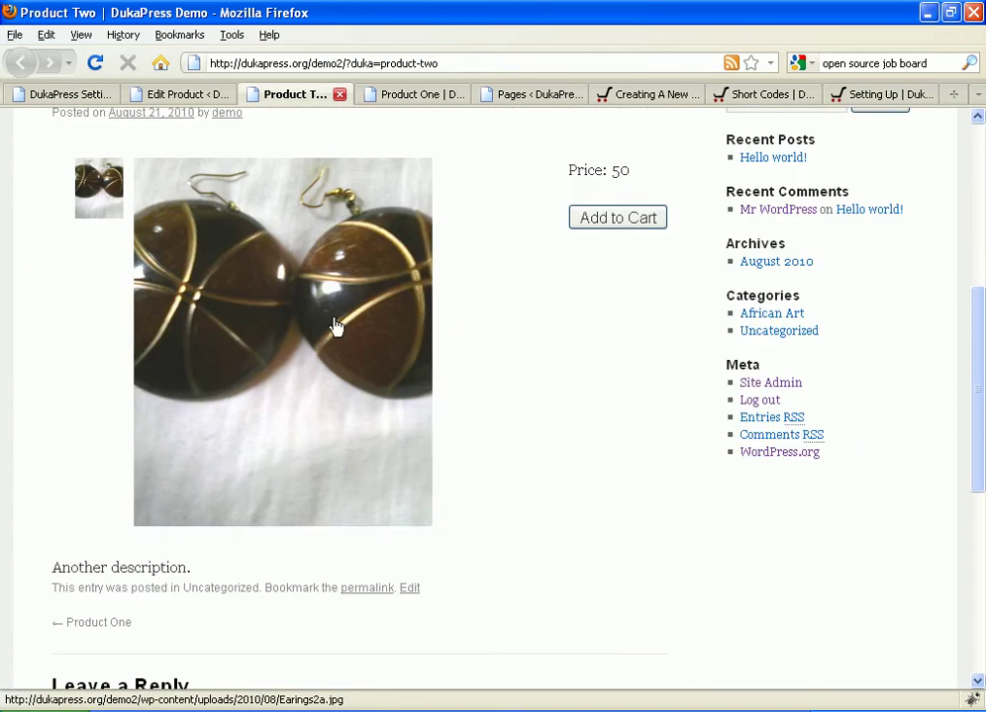
pyautogui.click(343, 307)
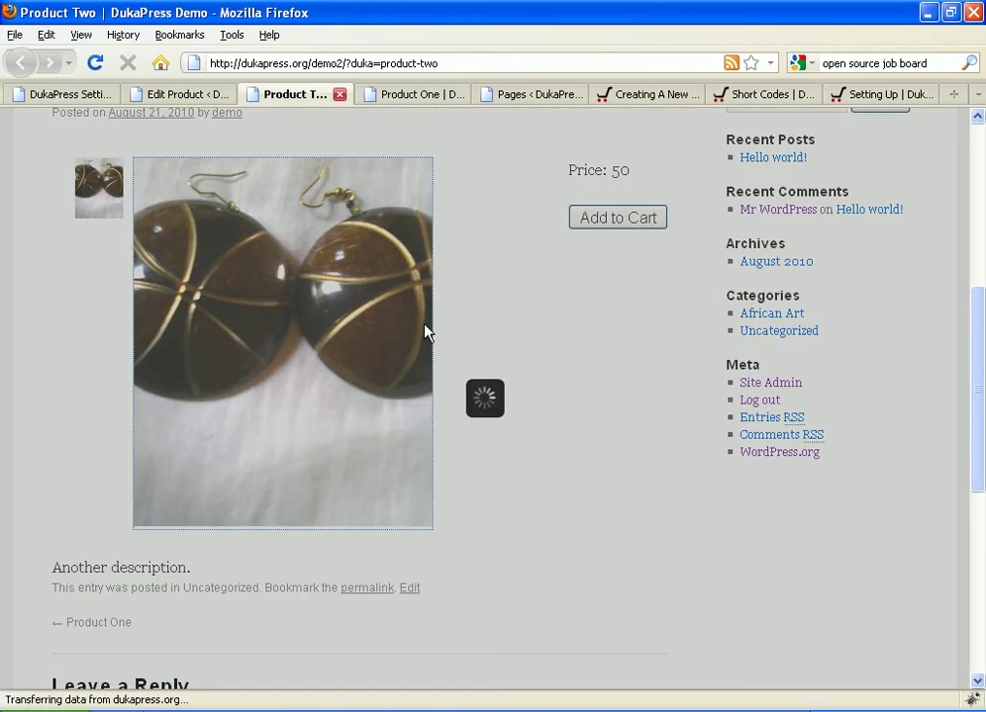
pyautogui.scroll(-4, 425, 330)
pyautogui.scroll(6, 424, 329)
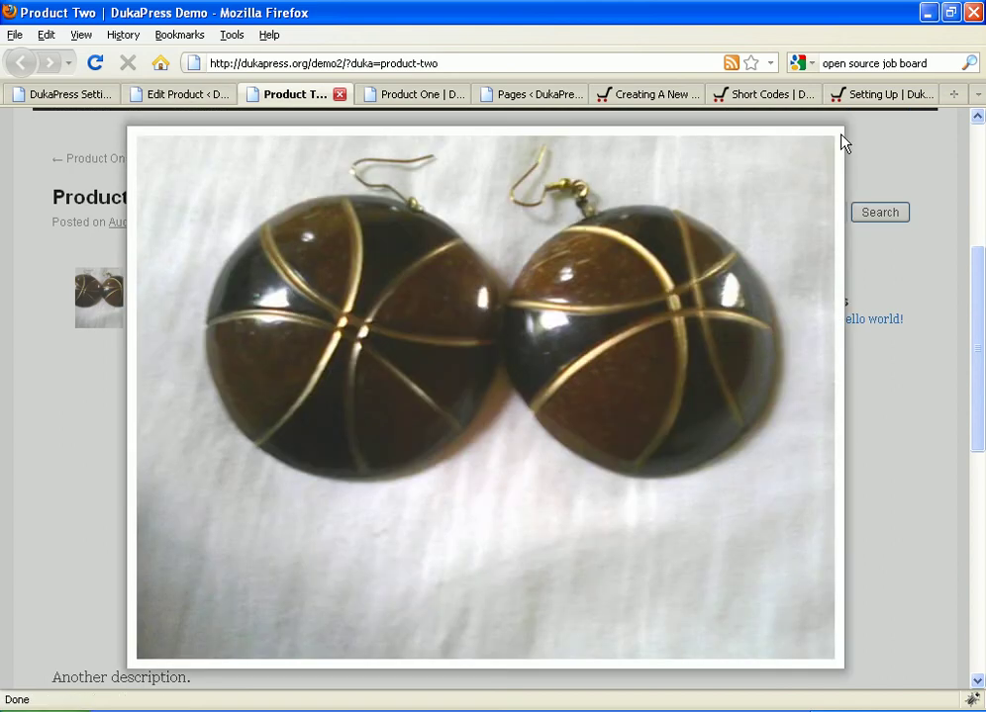
pyautogui.click(841, 144)
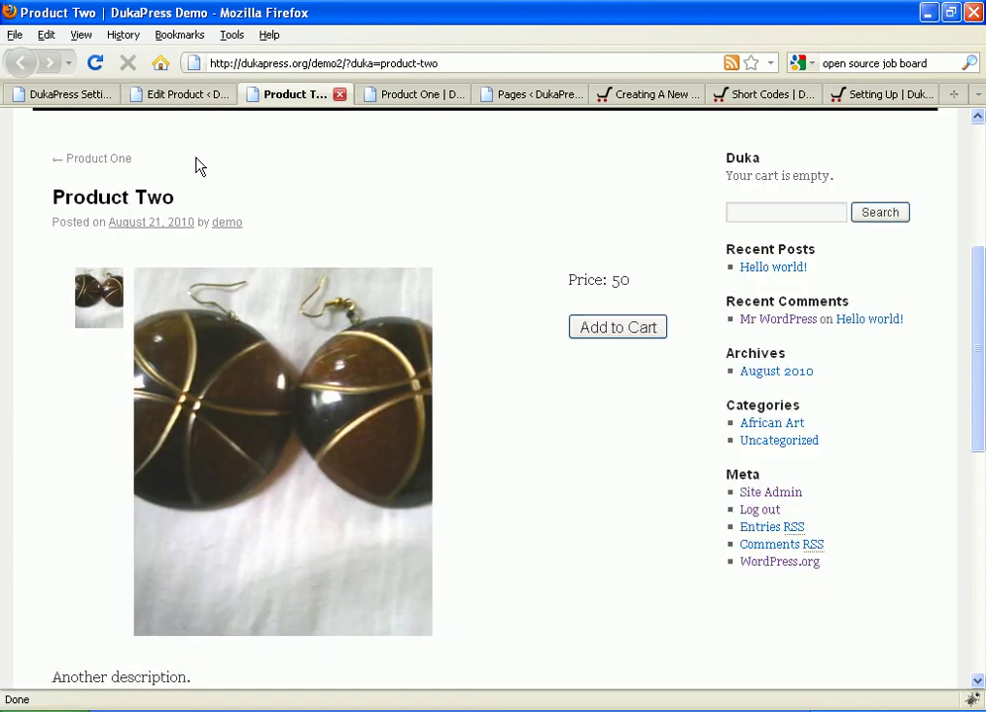
pyautogui.click(165, 95)
# Step: Add a new page titled 'Products' and click into its body so the draft saves
pyautogui.scroll(-4, 8, 415)
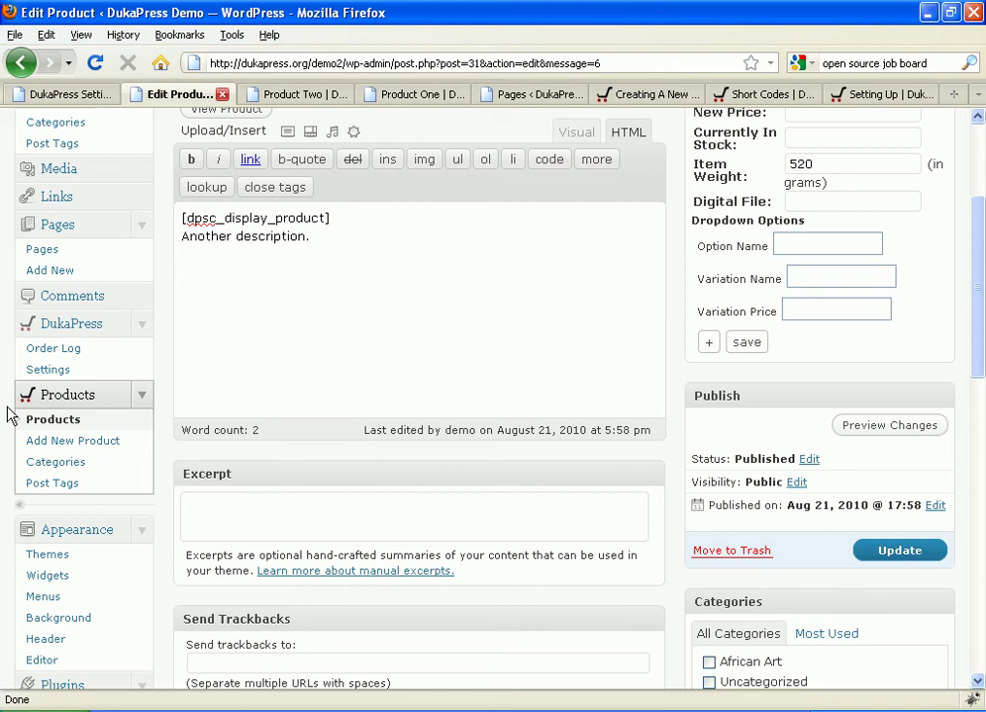
pyautogui.click(84, 278)
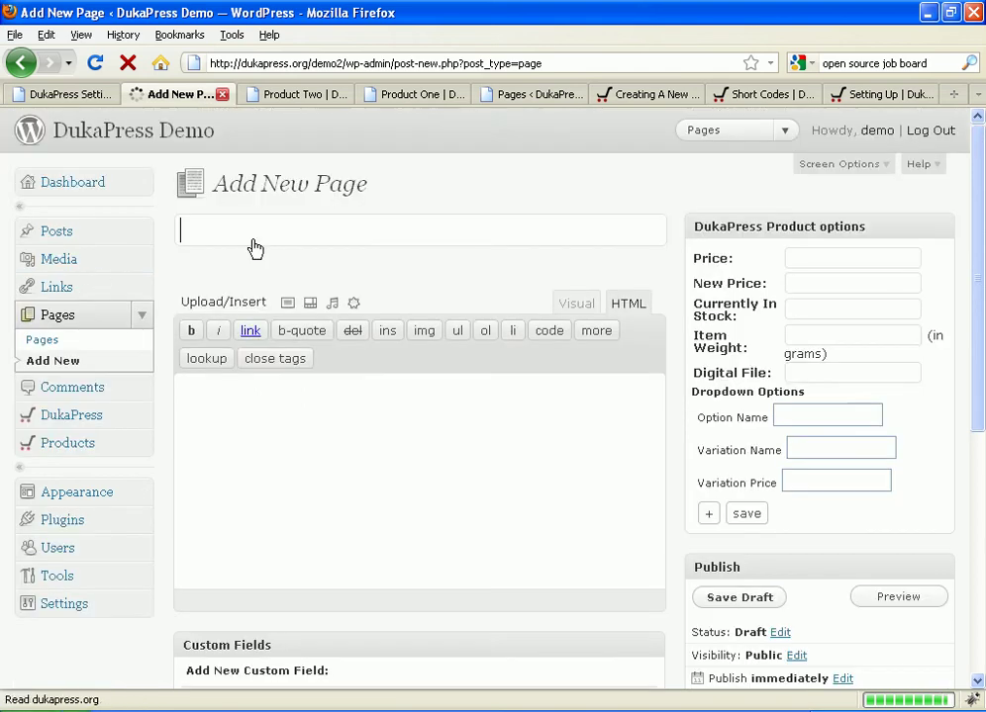
pyautogui.click(249, 228)
pyautogui.write('Products')
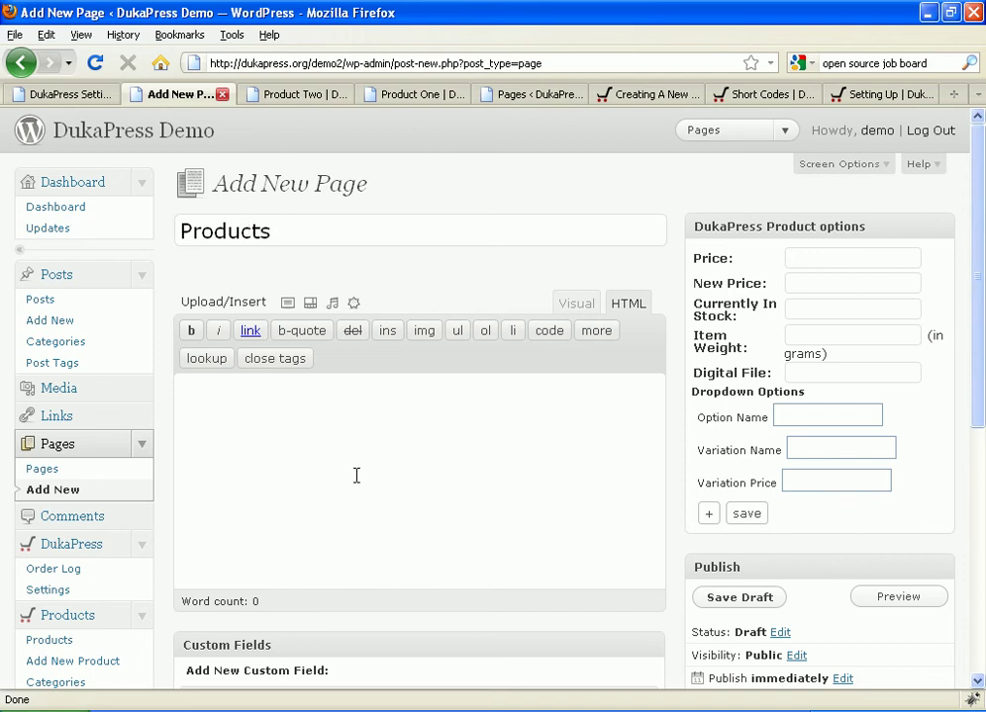
pyautogui.click(325, 424)
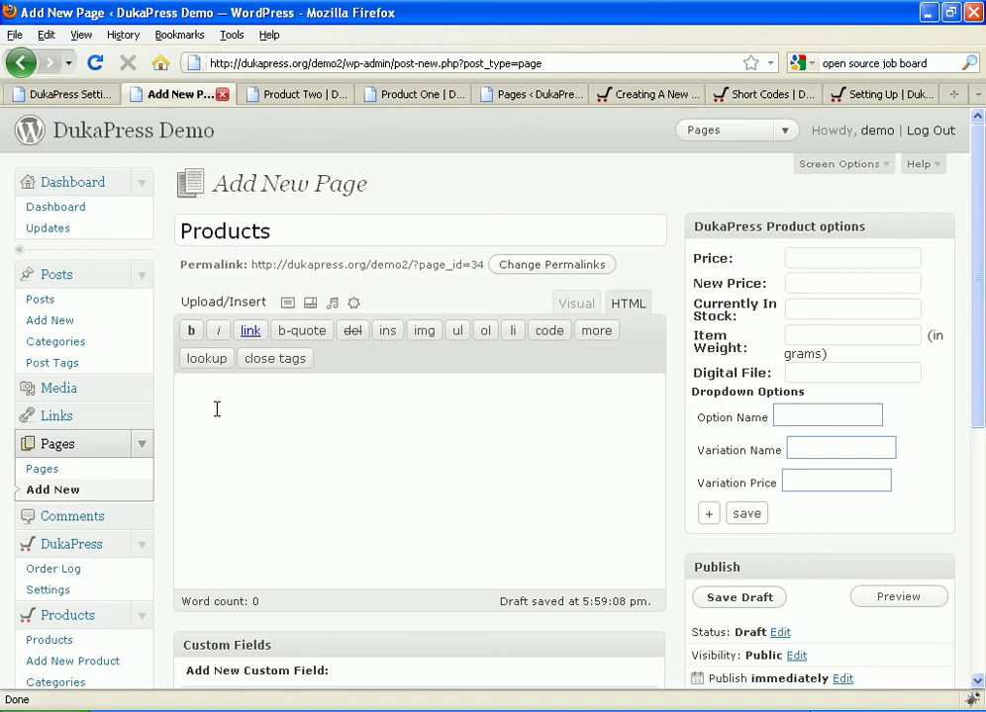
# Step: Copy the example [dpsc_grid_display ...] shortcode line from the Short Codes documentation
pyautogui.click(740, 94)
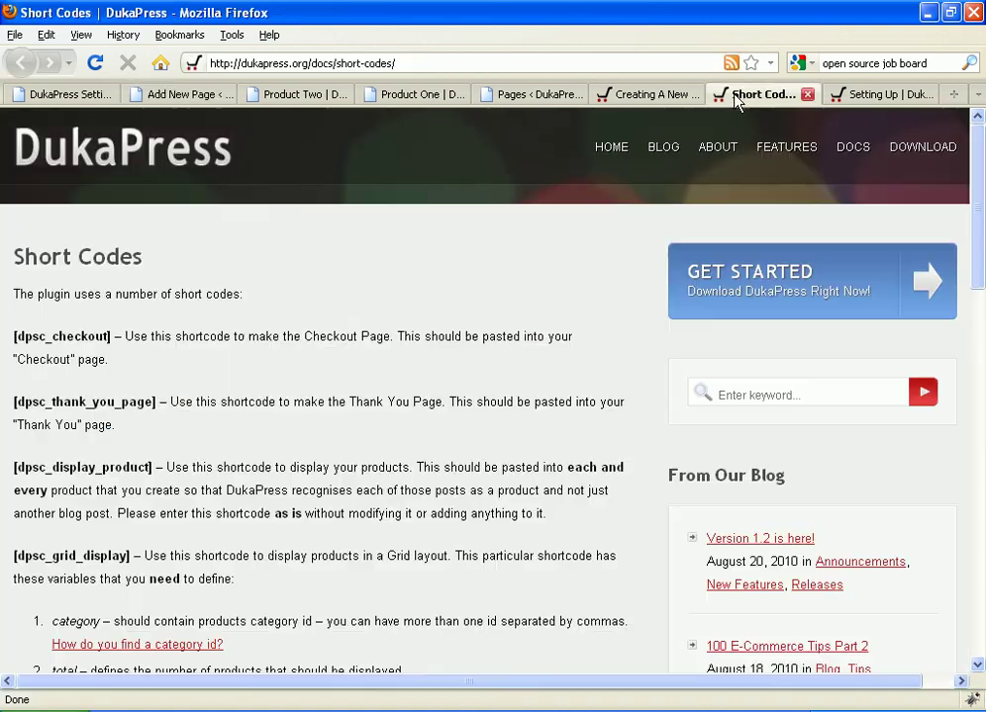
pyautogui.scroll(-5, 190, 287)
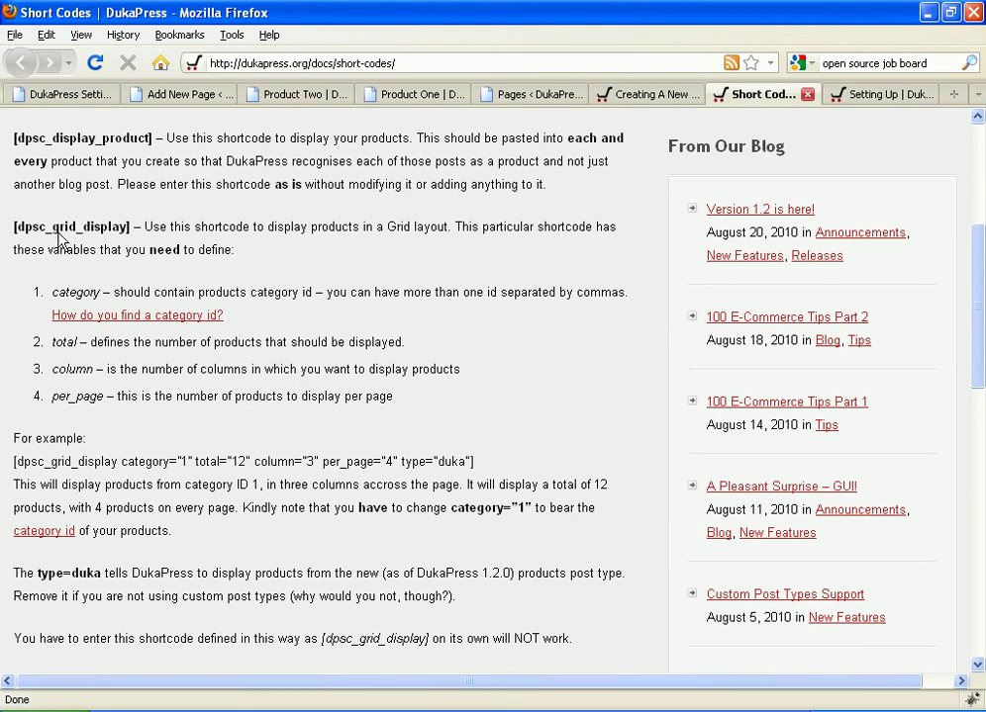
pyautogui.scroll(-4, 112, 235)
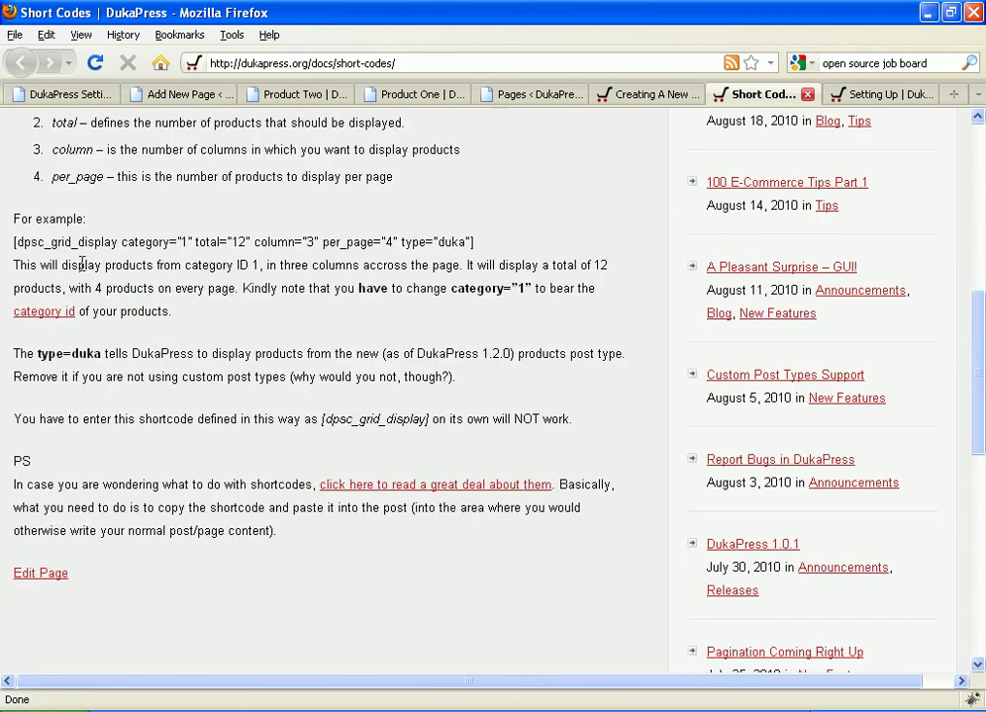
pyautogui.scroll(4, 82, 264)
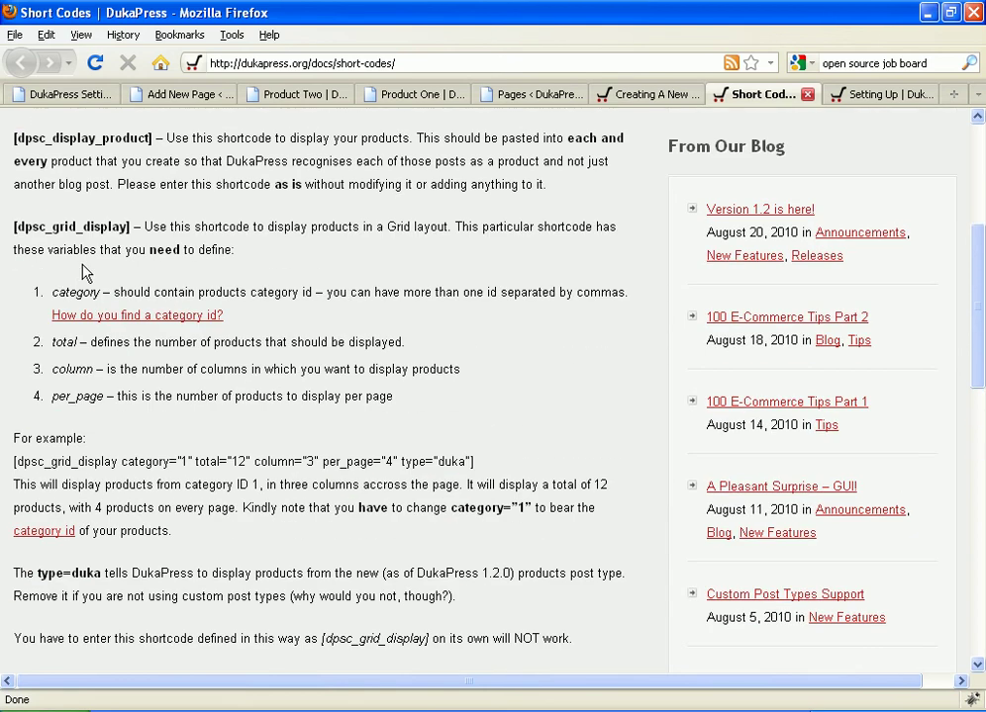
pyautogui.moveTo(11, 465); pyautogui.dragTo(26, 463)
pyautogui.click(25, 463)
pyautogui.moveTo(475, 463); pyautogui.dragTo(12, 462)
pyautogui.rightClick(11, 462)
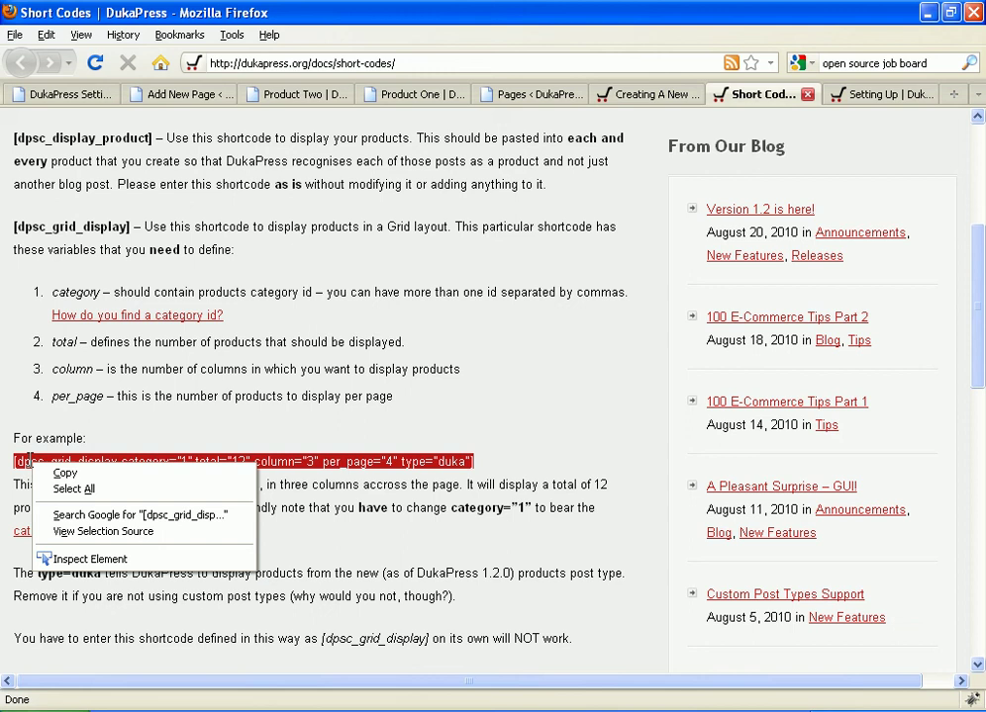
pyautogui.click(66, 469)
# Step: Paste the [dpsc_grid_display category="1" total="12" column="3" per_page="4" type="duka"] shortcode into the Products page body
pyautogui.click(185, 95)
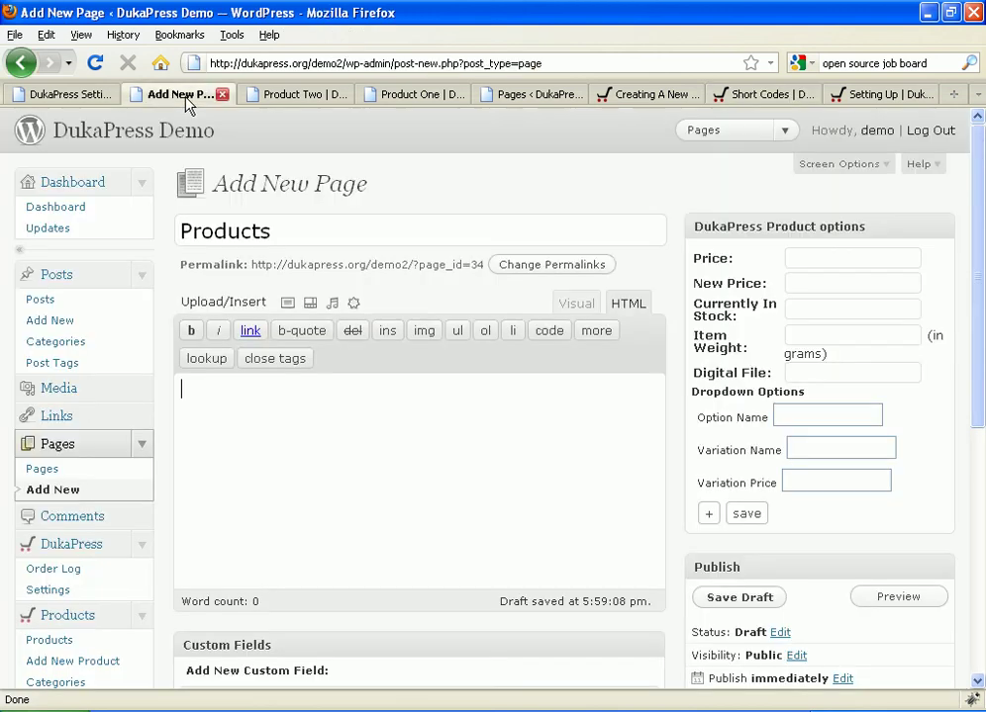
pyautogui.rightClick(303, 409)
pyautogui.click(358, 482)
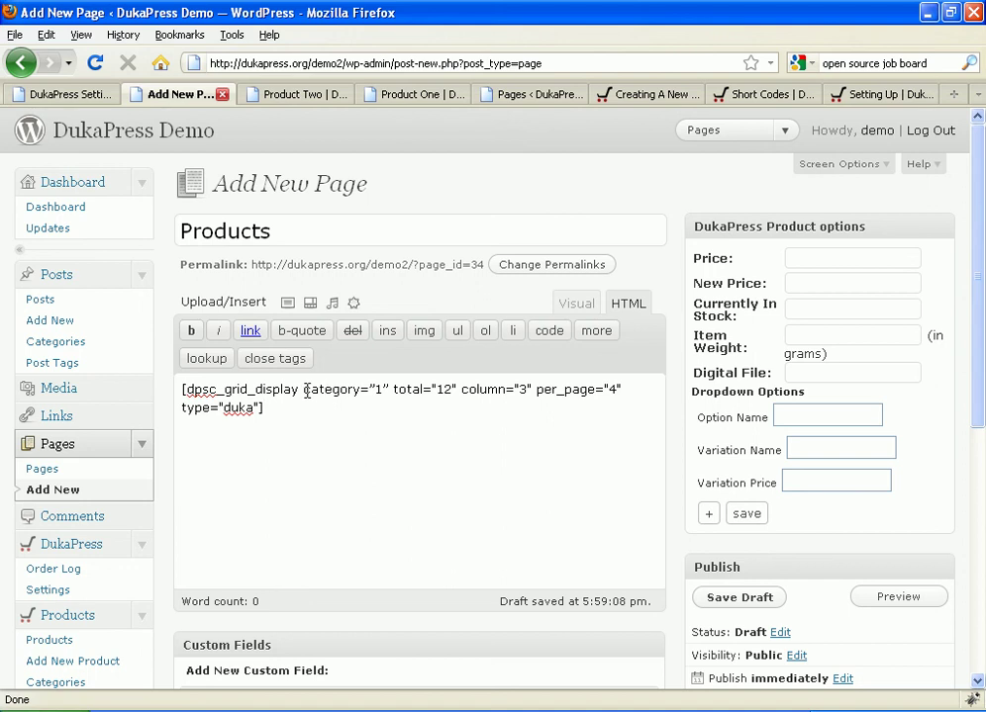
pyautogui.moveTo(304, 390); pyautogui.dragTo(384, 391)
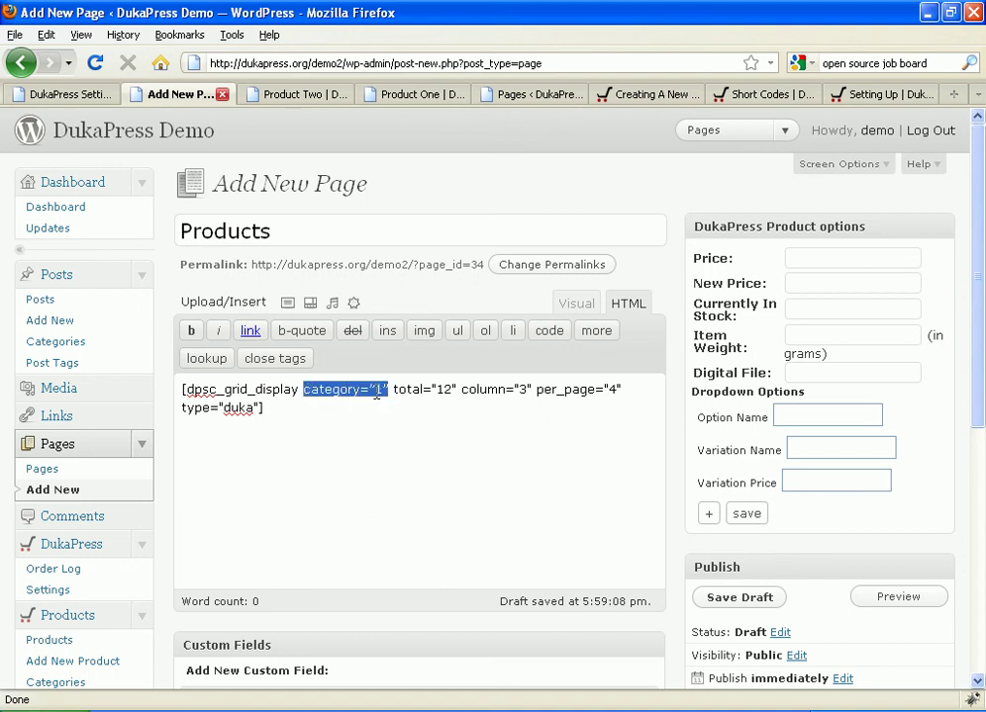
pyautogui.click(376, 392)
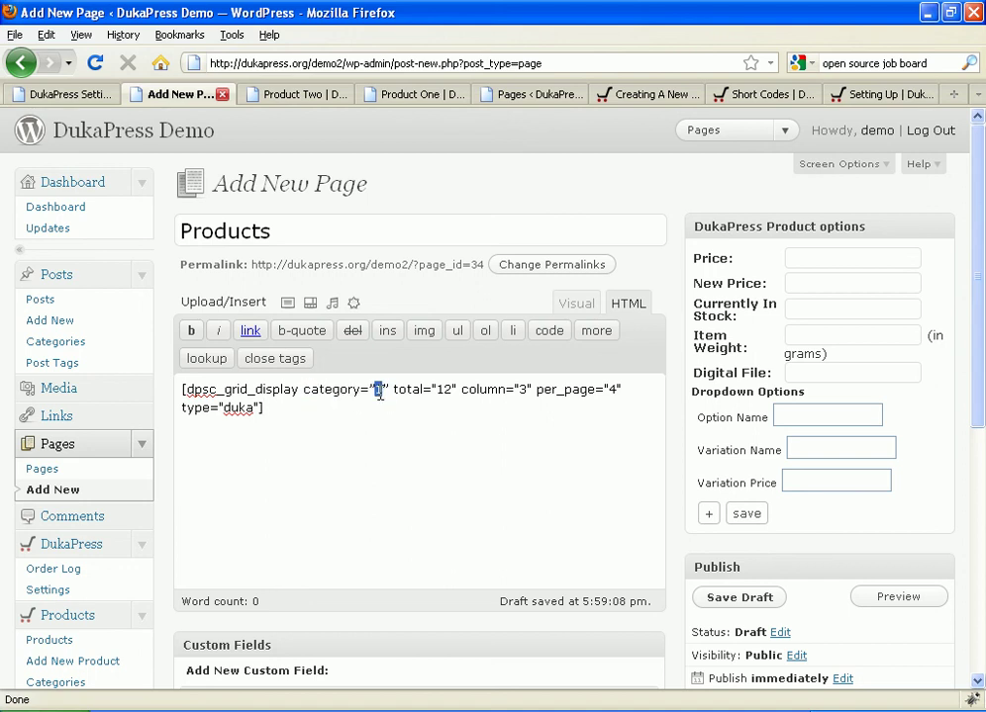
# Step: Check the post categories list in a new tab, then select the shortcode's category number
pyautogui.rightClick(77, 343)
pyautogui.click(118, 369)
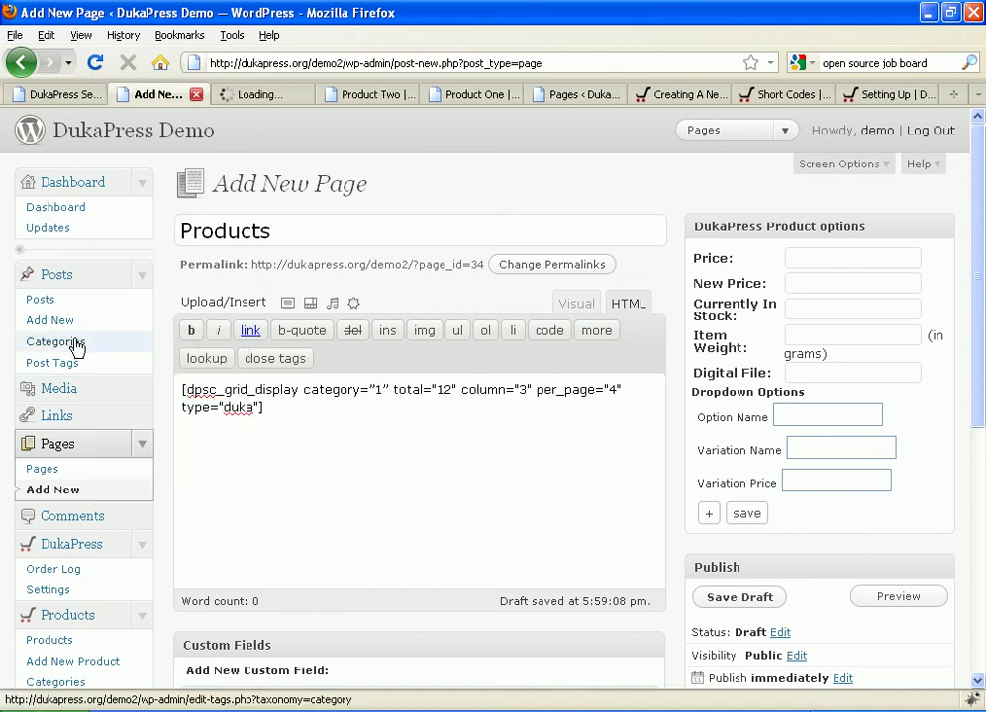
pyautogui.click(255, 97)
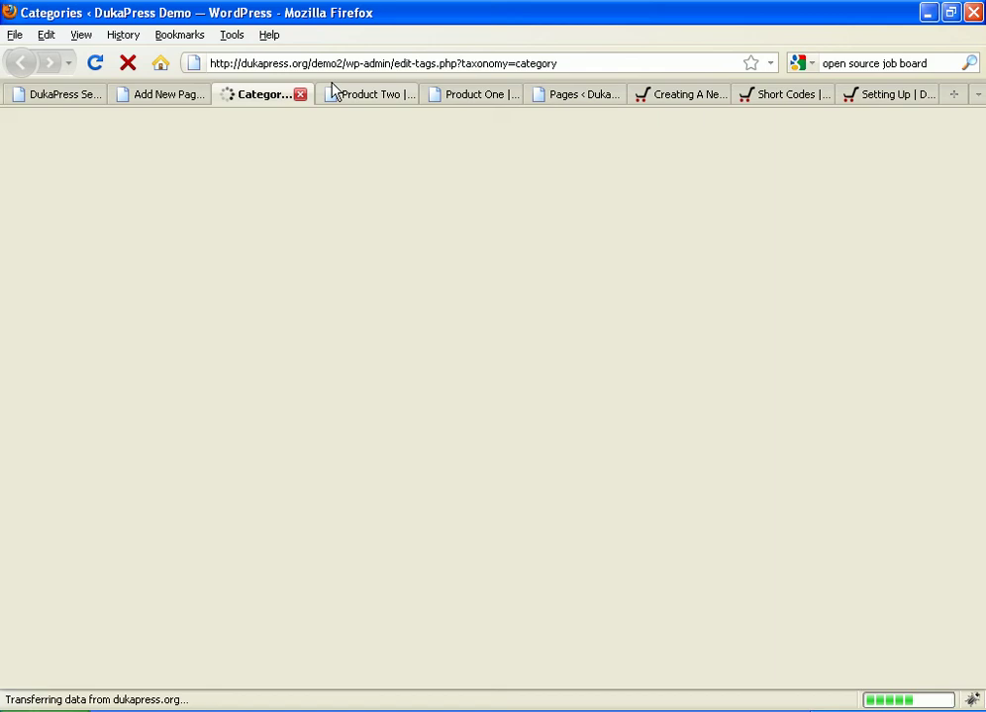
pyautogui.click(361, 96)
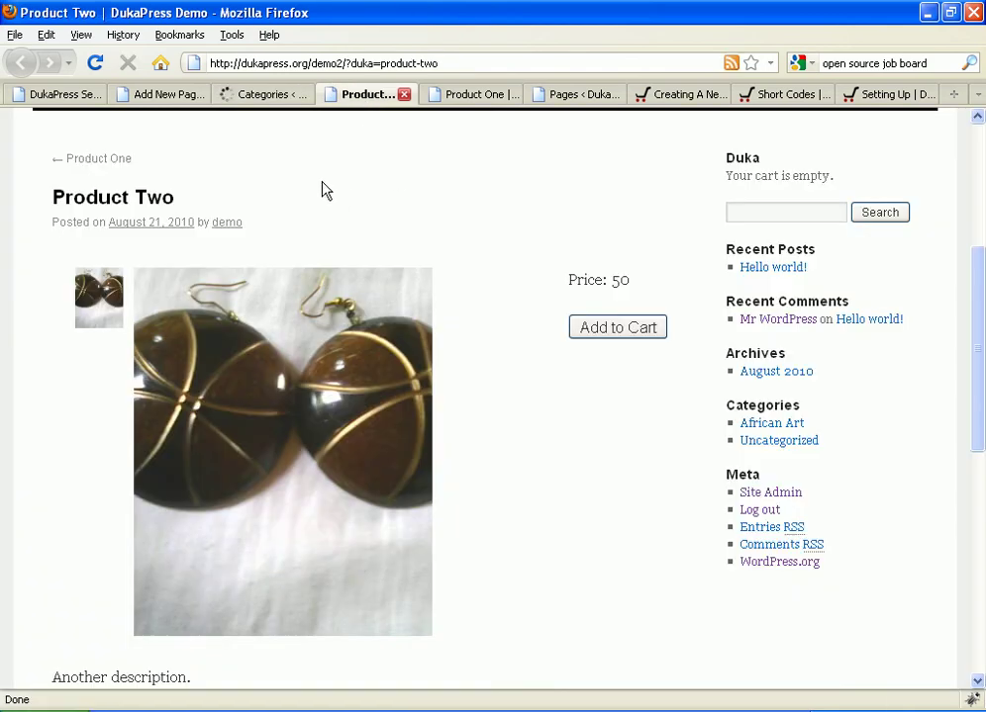
pyautogui.scroll(-6, 323, 191)
pyautogui.scroll(3, 323, 191)
pyautogui.click(265, 96)
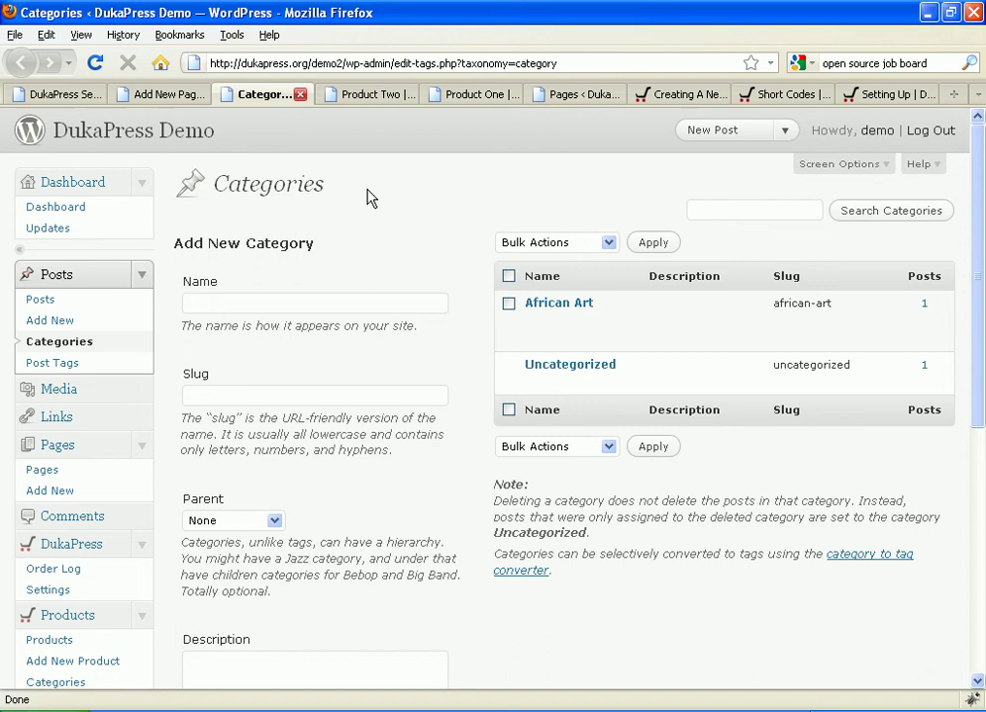
pyautogui.click(158, 95)
pyautogui.doubleClick(377, 389)
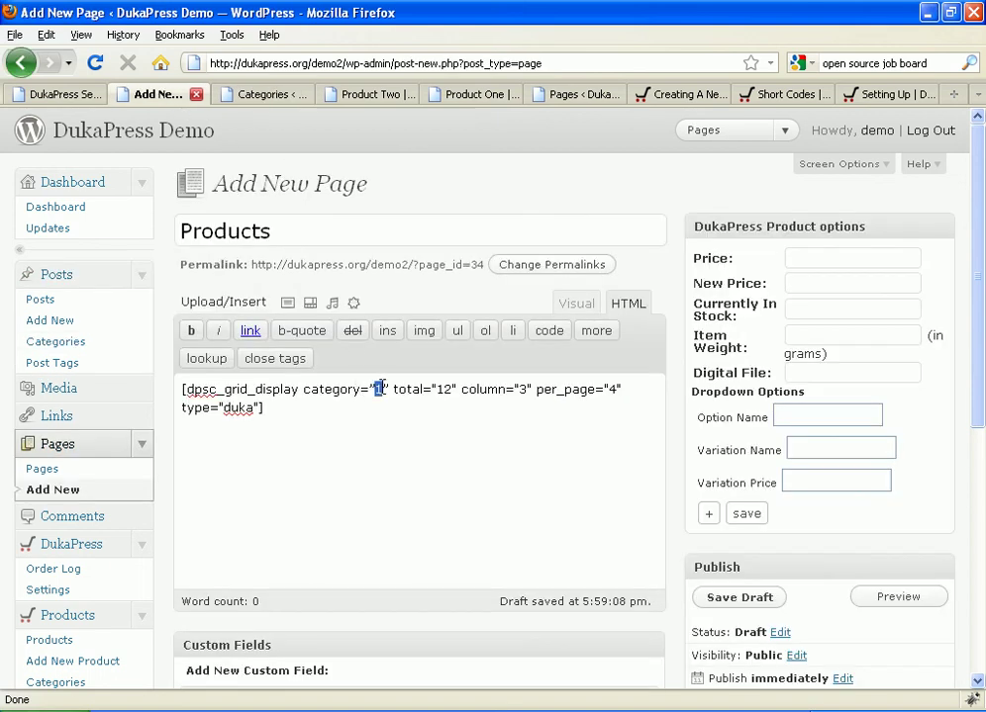
# Step: Disable comments and pingbacks on the Products page and publish it
pyautogui.scroll(-5, 461, 393)
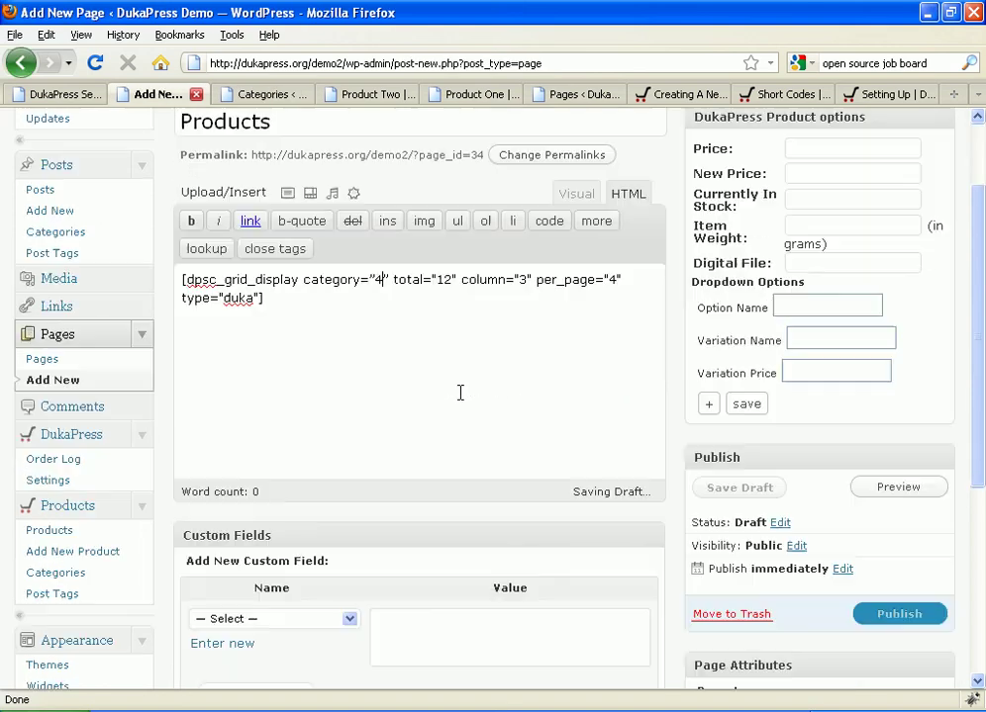
pyautogui.click(192, 597)
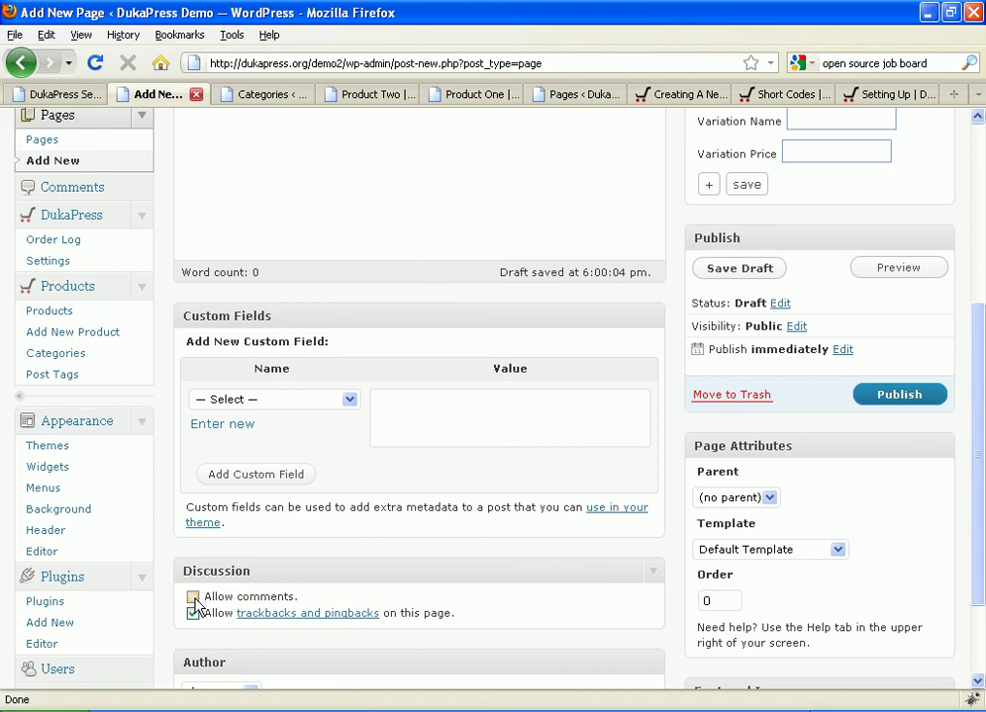
pyautogui.click(192, 613)
pyautogui.click(898, 394)
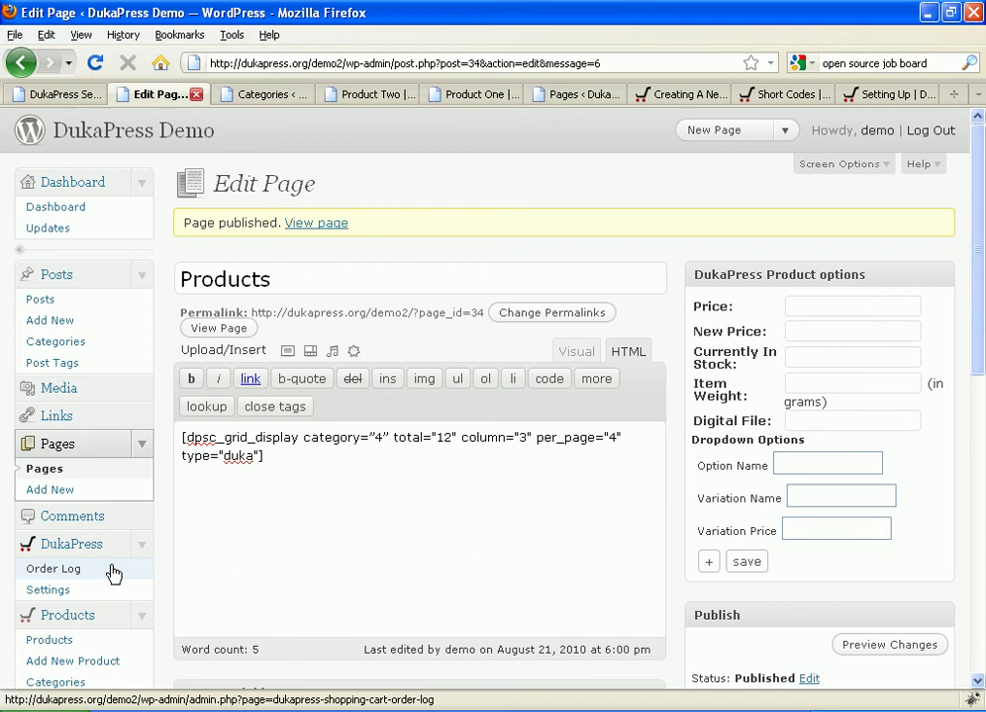
# Step: Quick-edit Product Two in the products list to add the African Art category
pyautogui.click(105, 633)
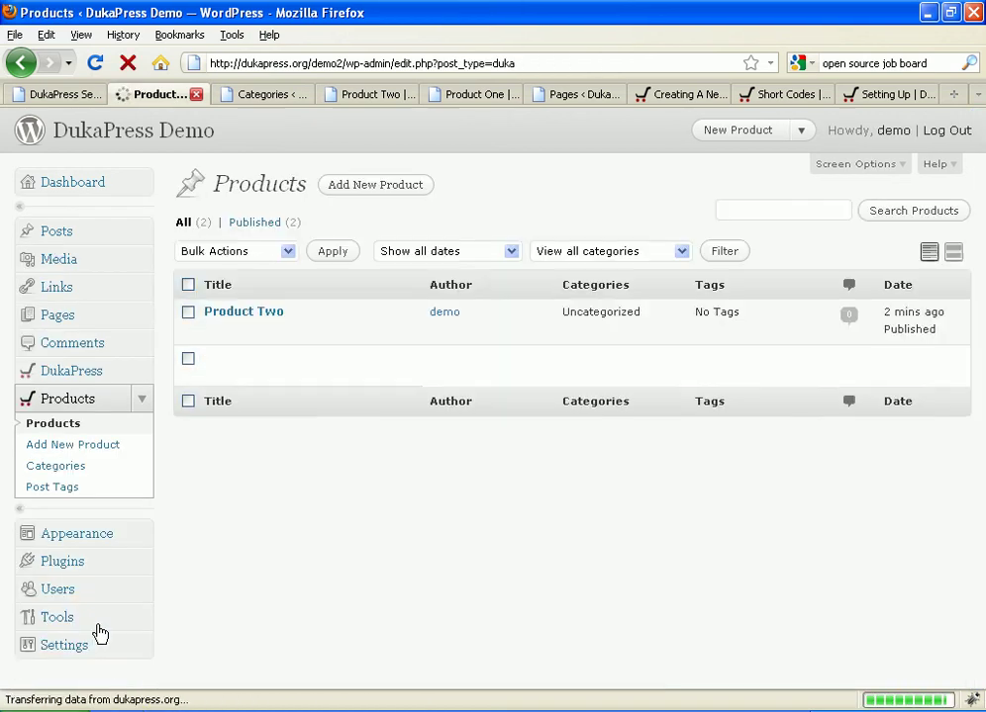
pyautogui.click(262, 334)
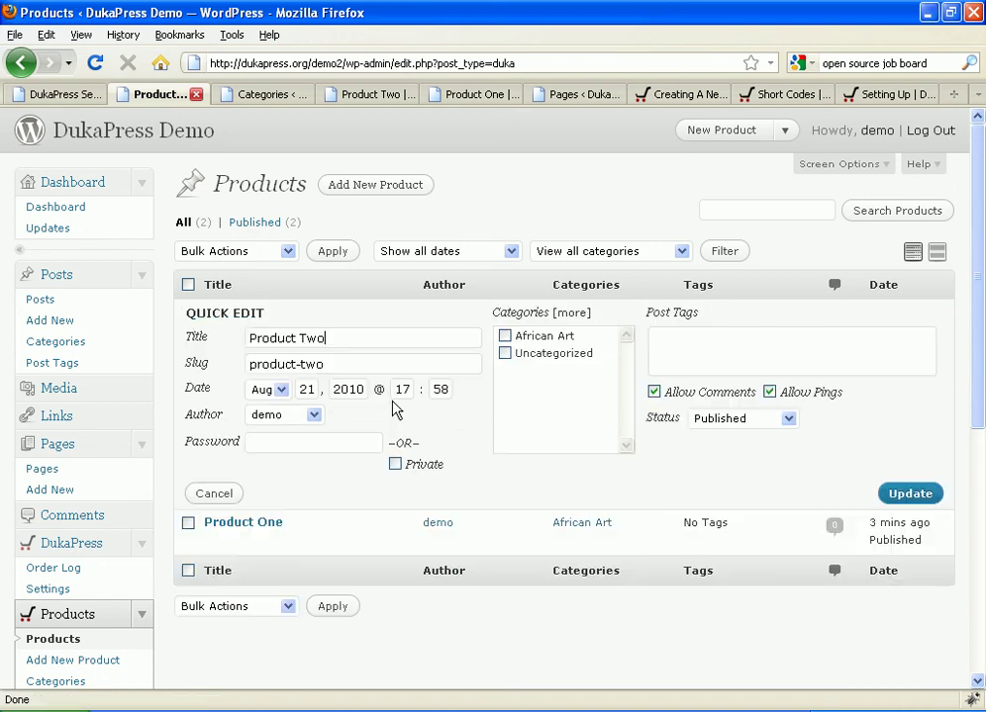
pyautogui.click(504, 337)
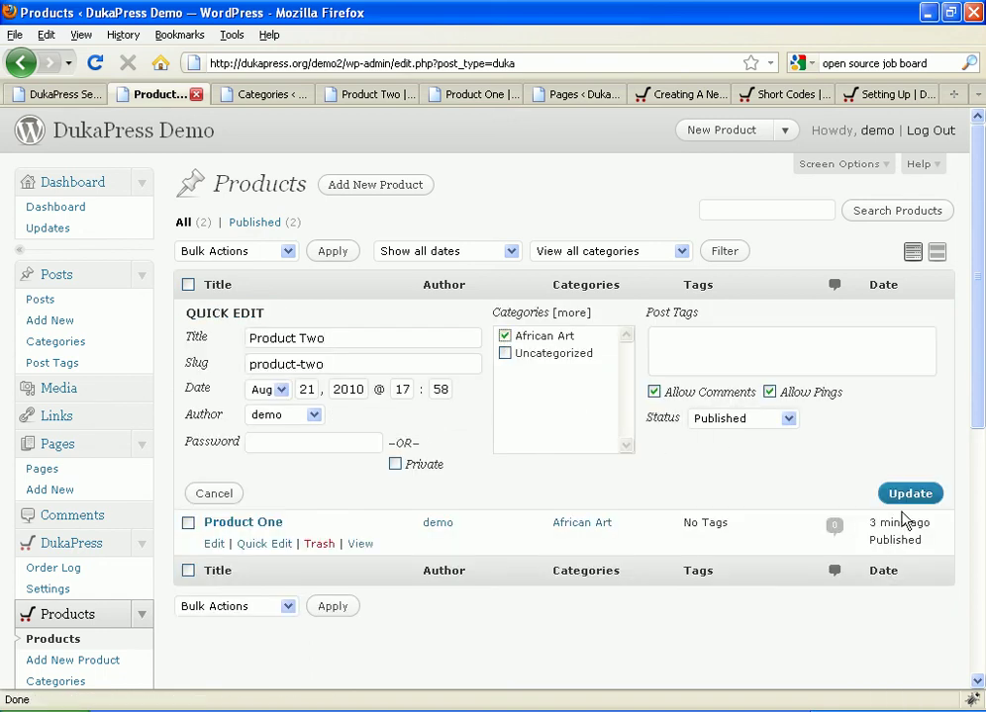
pyautogui.click(867, 503)
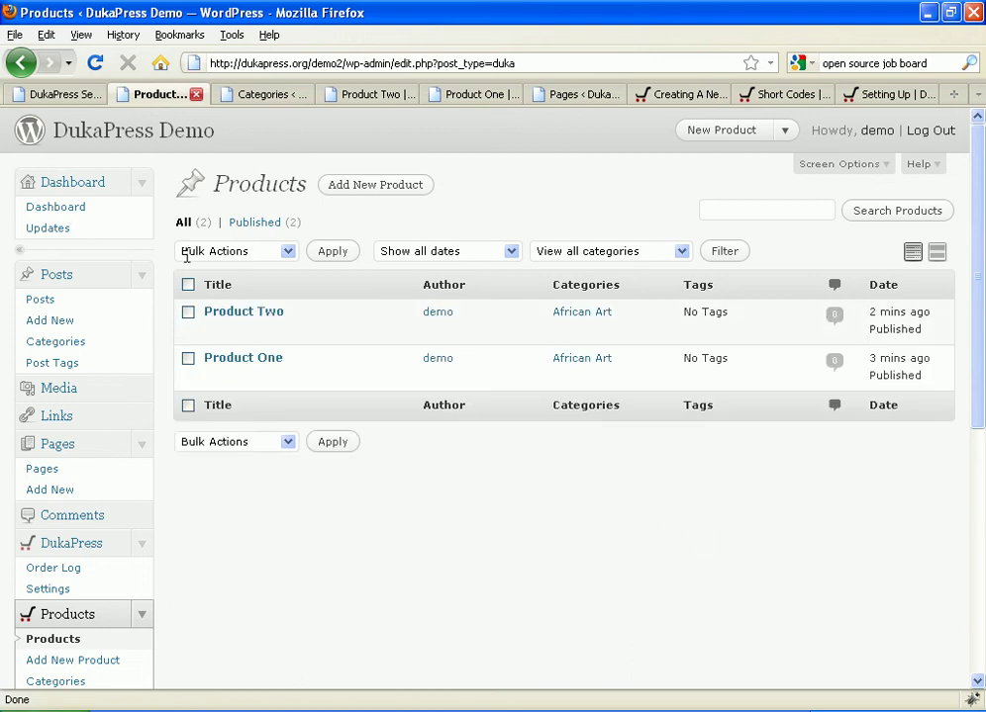
# Step: Reload the storefront and view the Products page grid with Product Two (50) and Product One (60)
pyautogui.click(354, 96)
pyautogui.scroll(5, 153, 213)
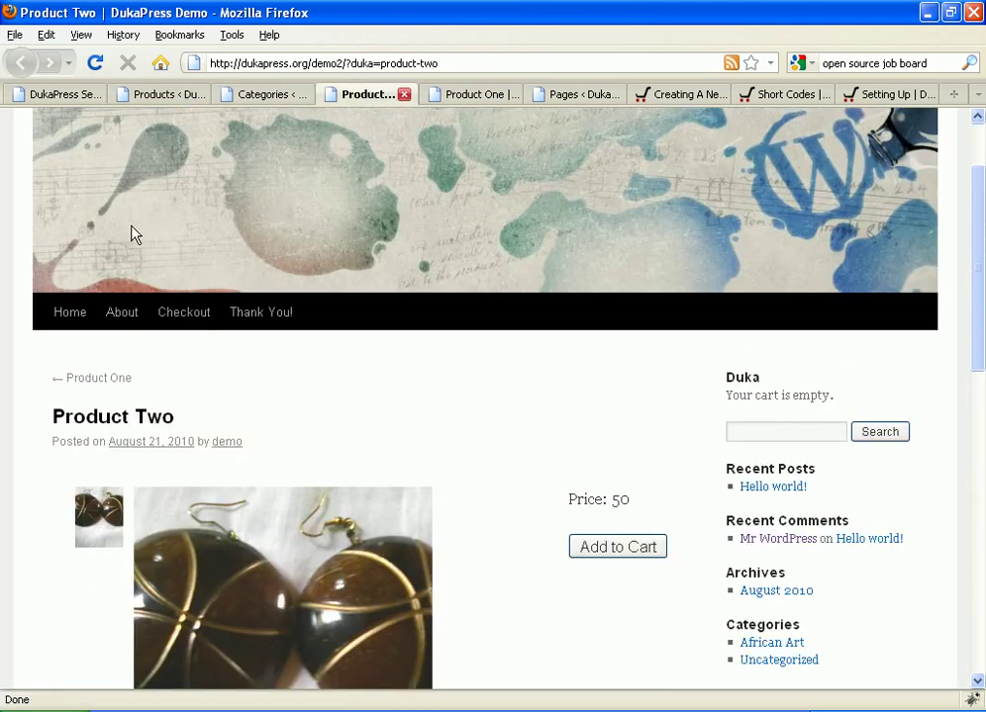
pyautogui.click(96, 62)
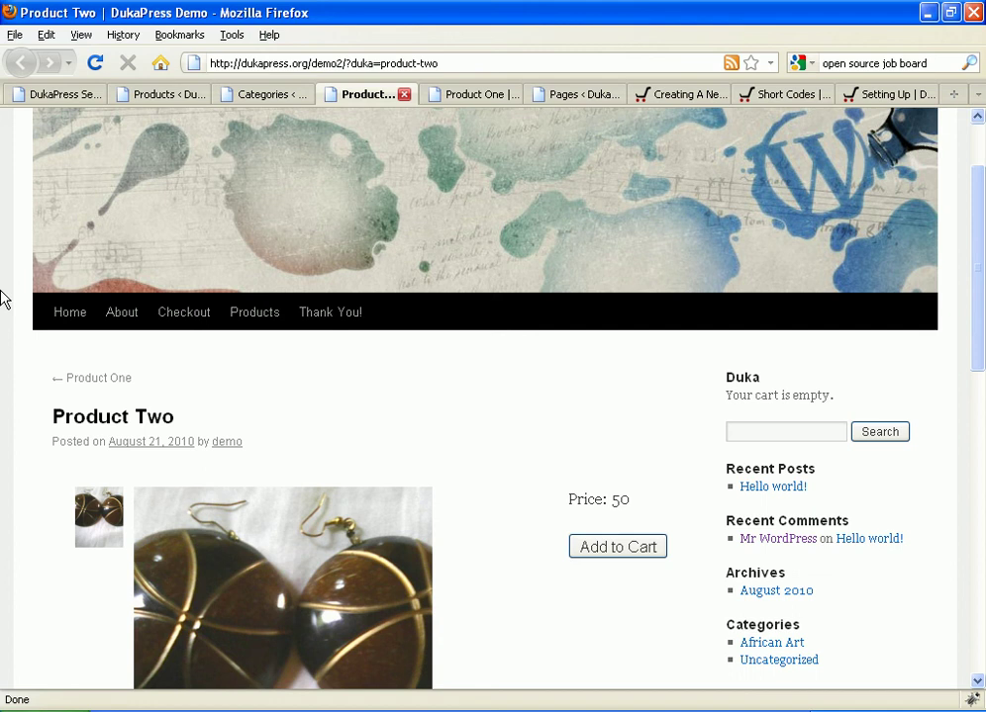
pyautogui.click(243, 319)
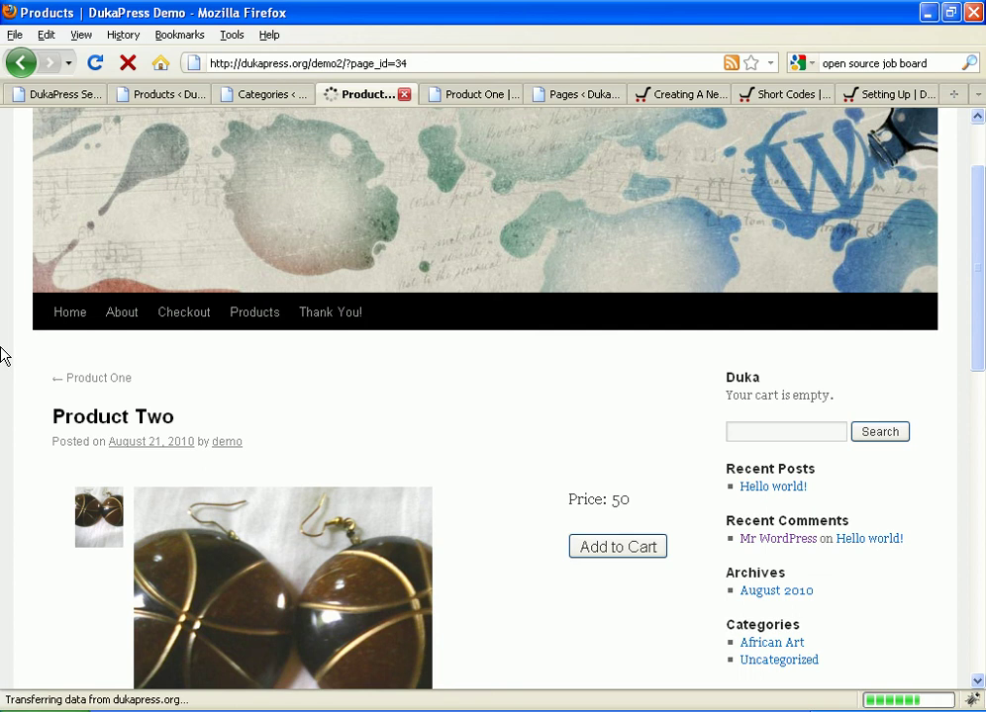
pyautogui.scroll(-5, 4, 354)
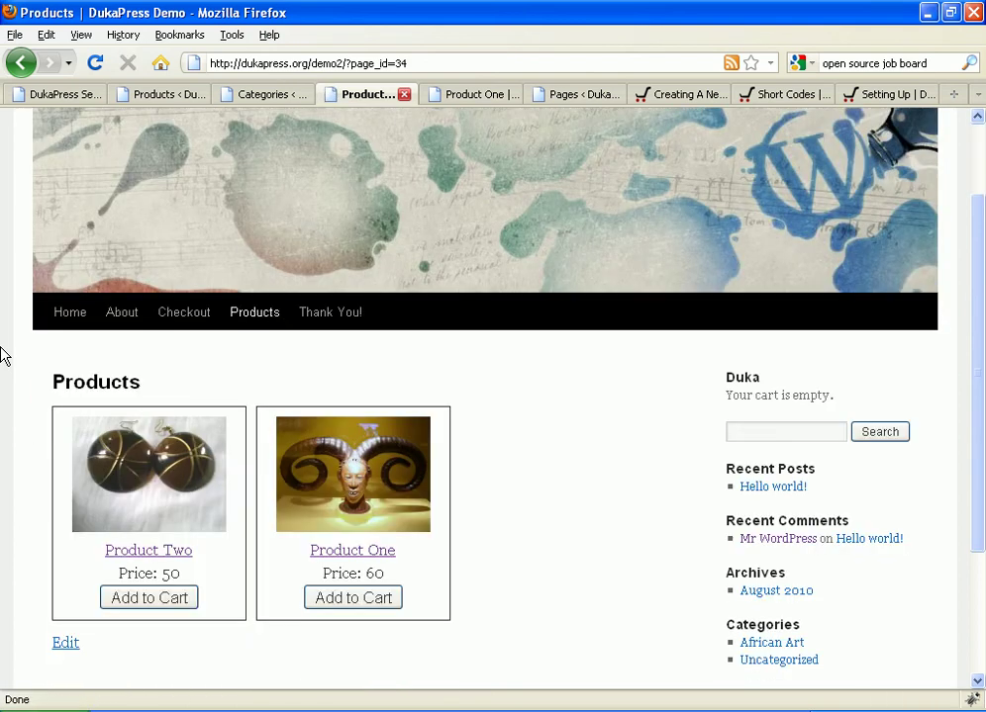
pyautogui.scroll(4, 39, 347)
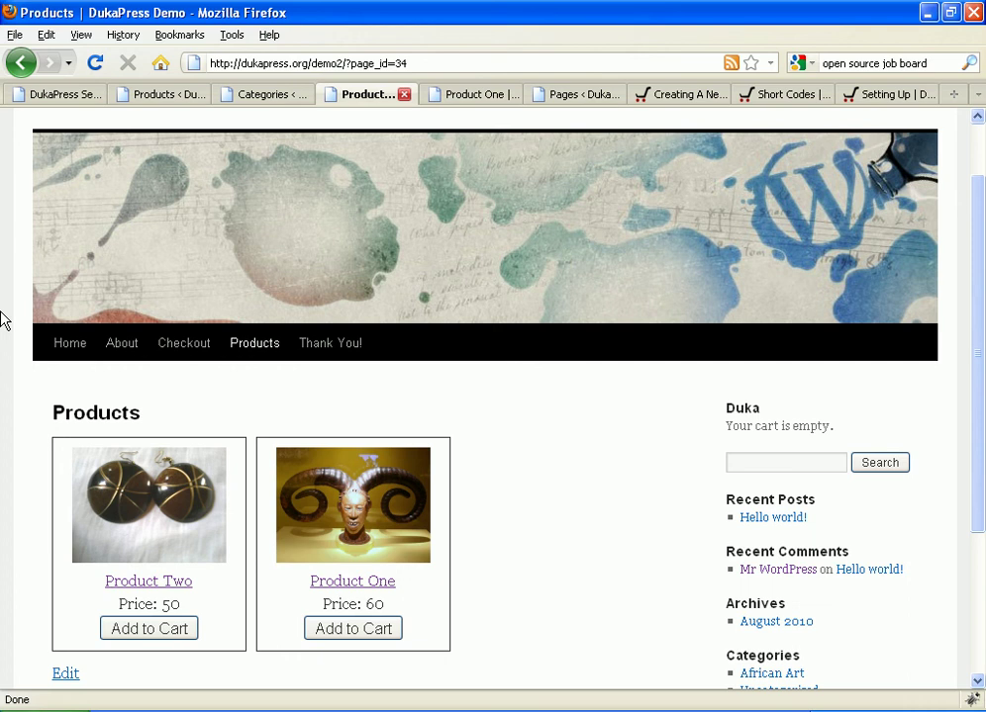
pyautogui.scroll(-4, 4, 319)
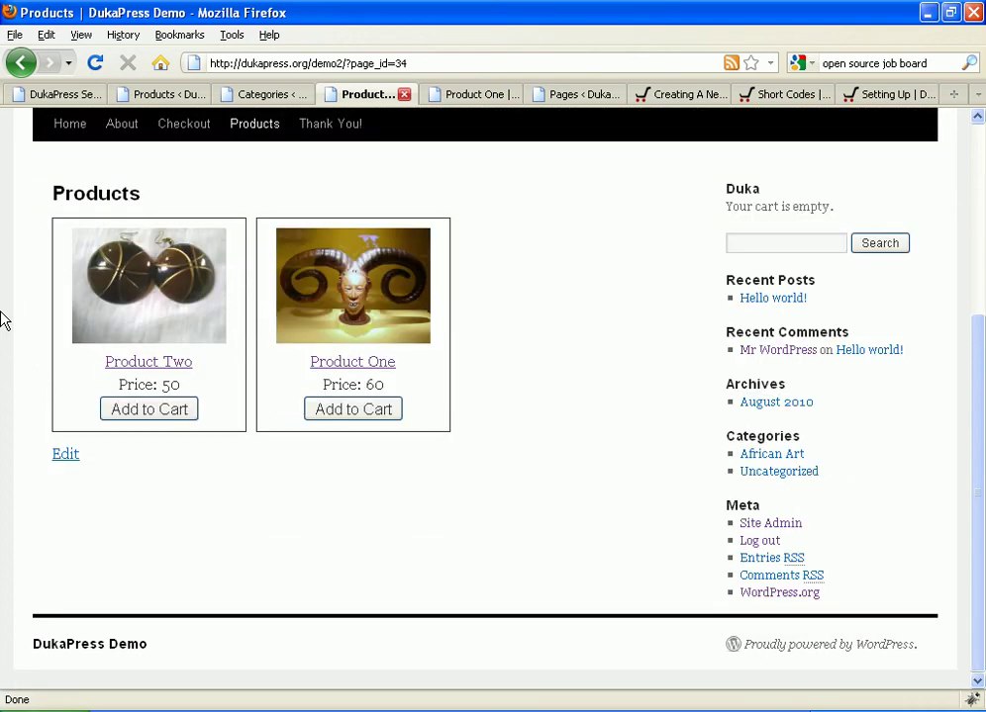
pyautogui.scroll(5, 4, 319)
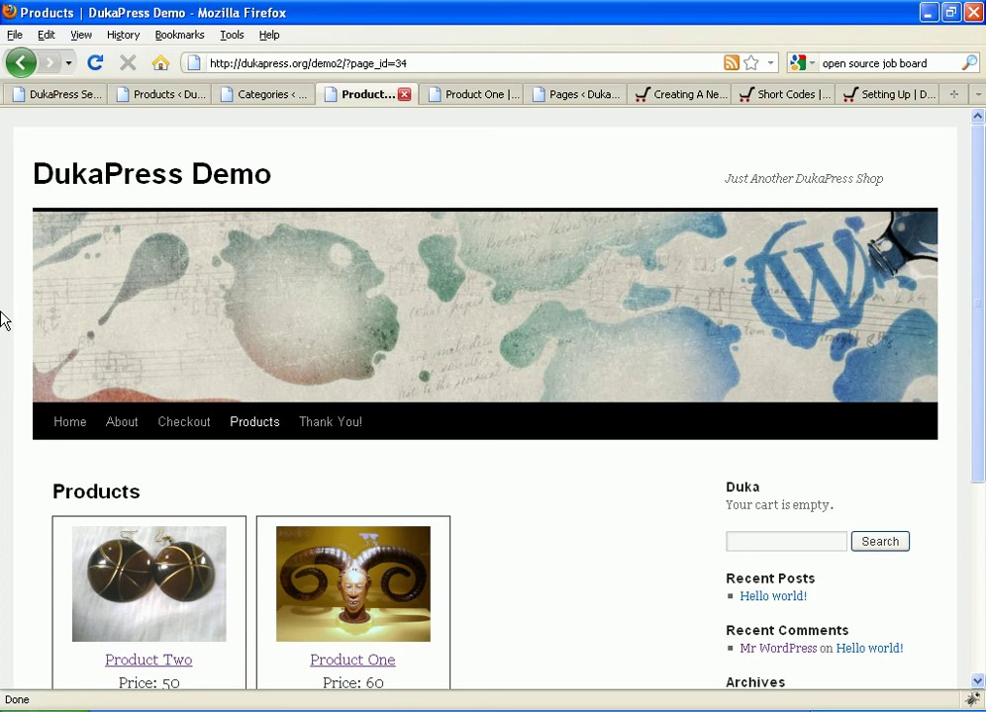